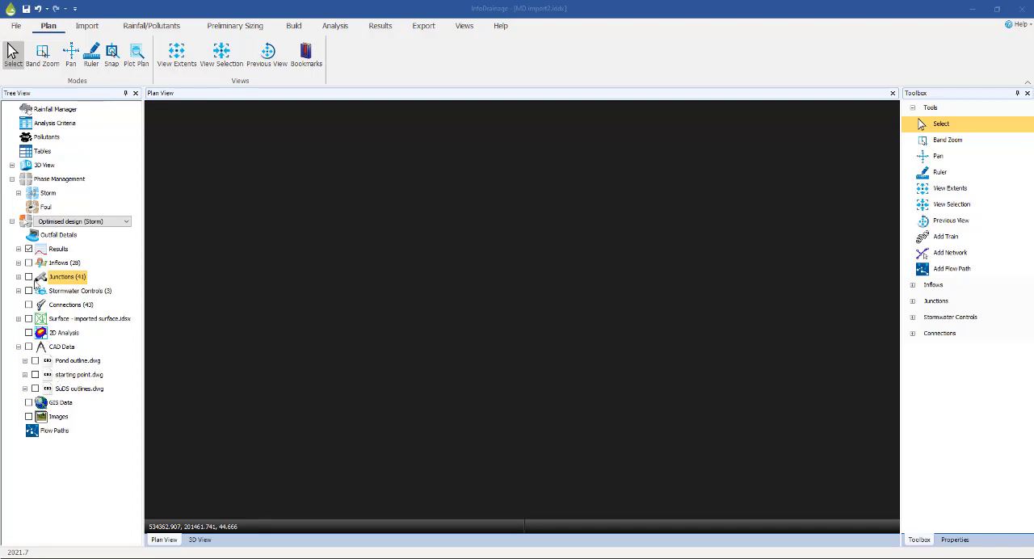
# Display the junctions, connections and inflows of the optimised storm design in the plan view
pyautogui.click(28, 277)
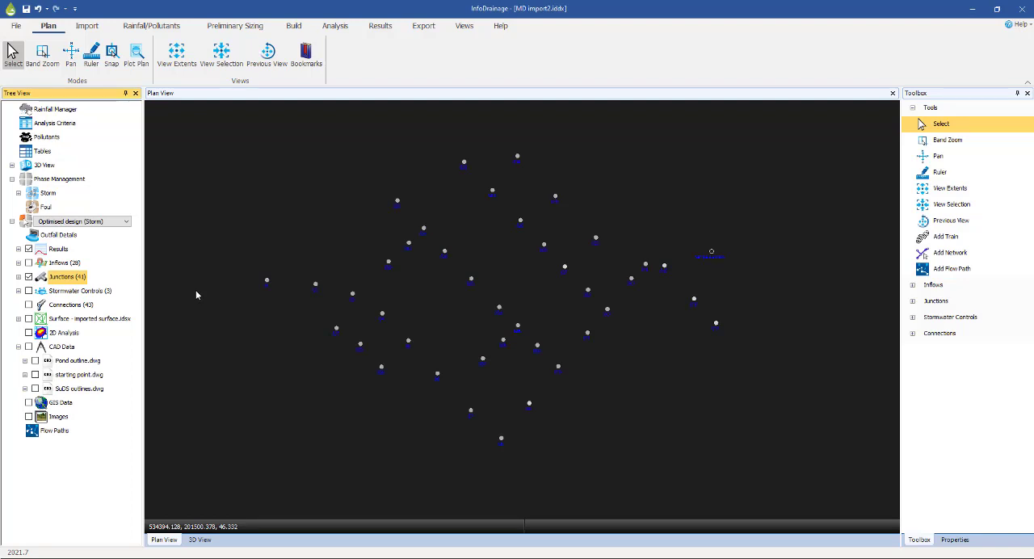
pyautogui.click(29, 306)
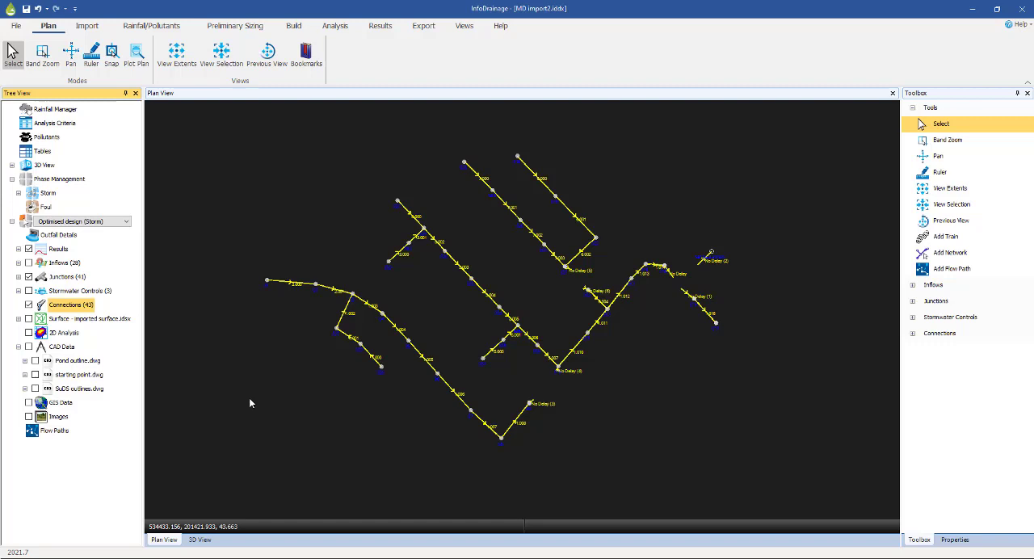
pyautogui.click(29, 263)
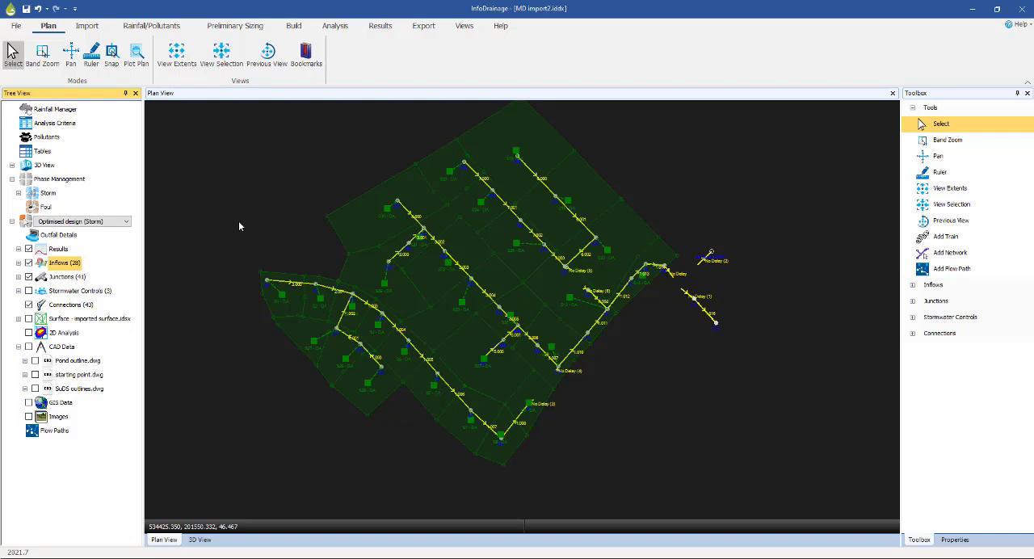
# Check the drainage network against the starting point.dwg background and hide the drawing again
pyautogui.click(35, 374)
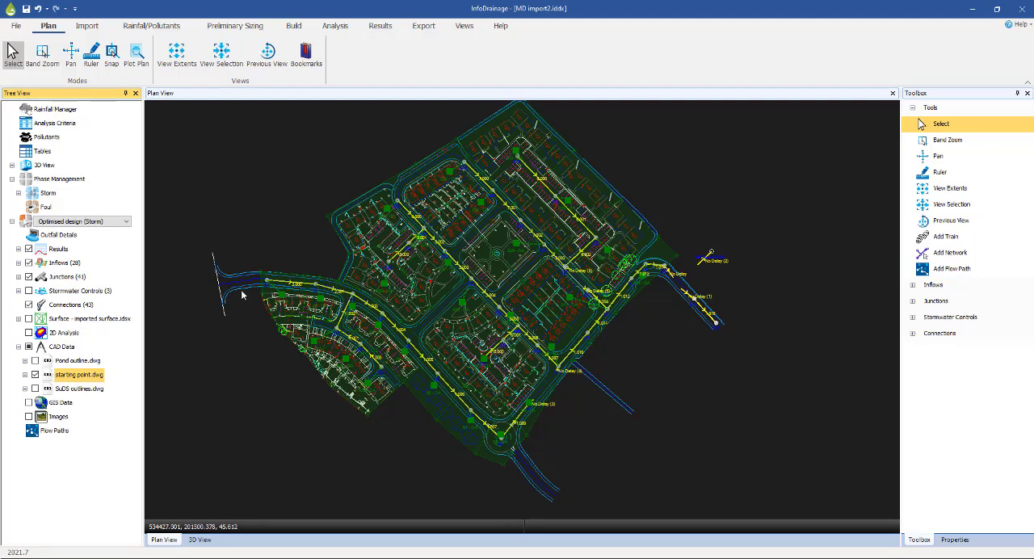
pyautogui.click(36, 374)
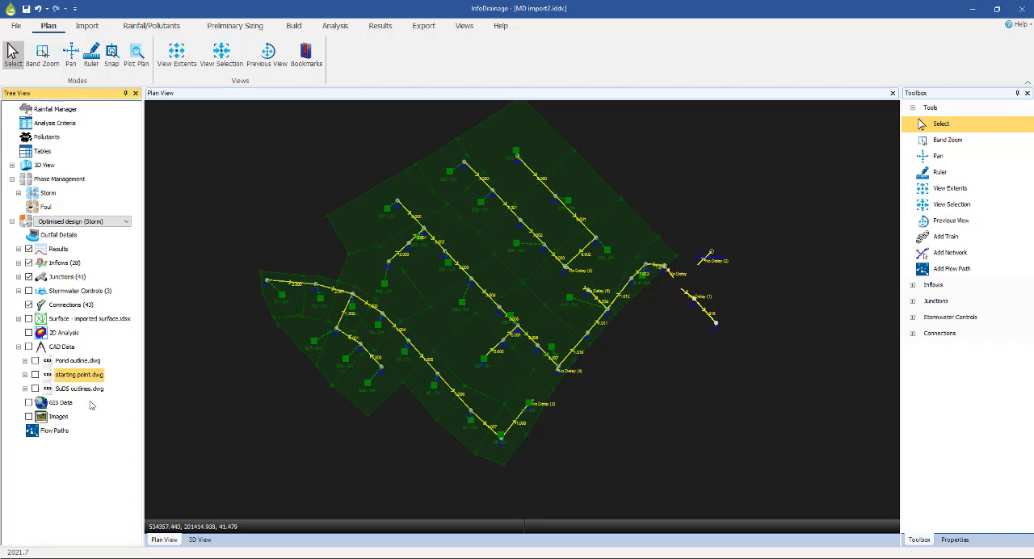
# Display the stormwater controls and examine the pond, swale and cellular storage with their connections
pyautogui.click(29, 290)
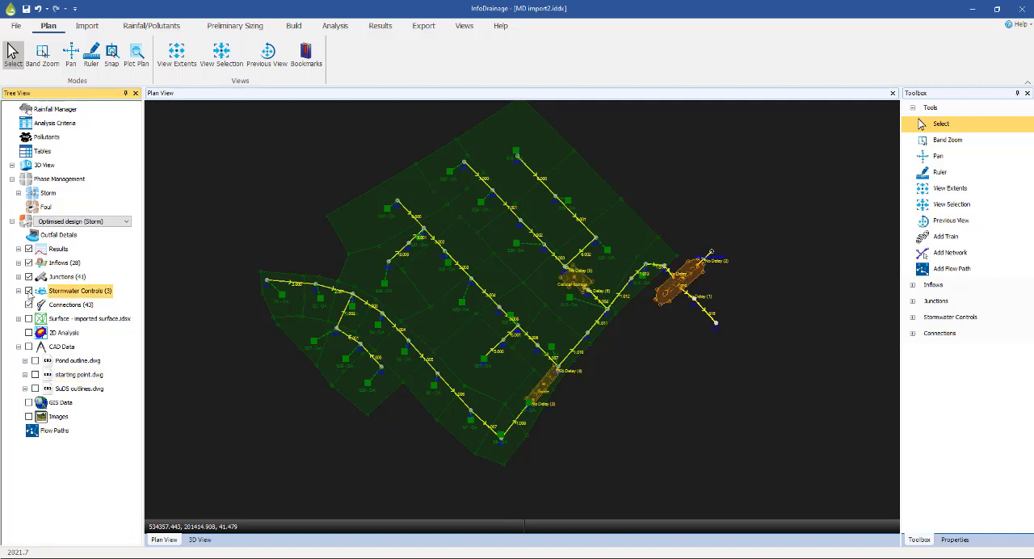
pyautogui.scroll(4, 669, 343)
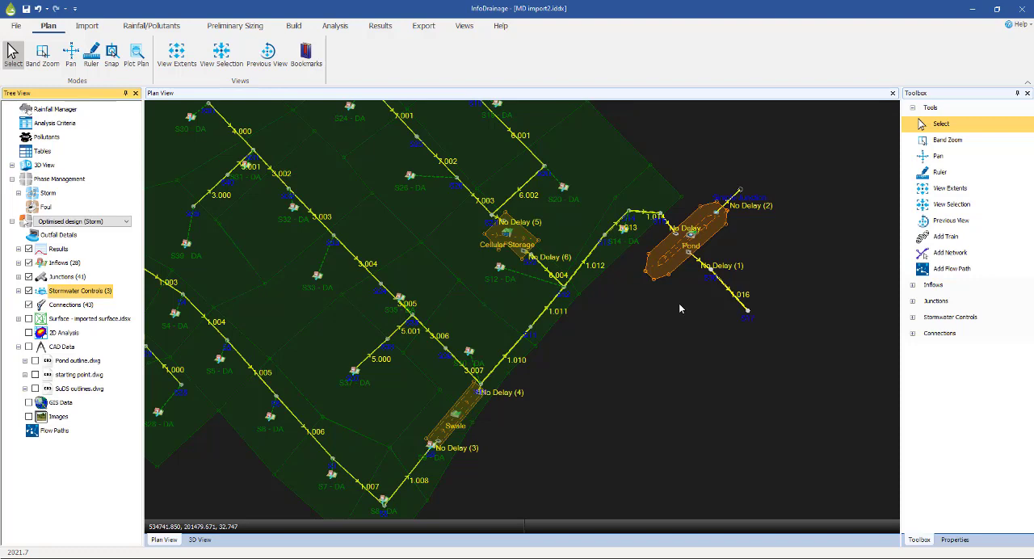
pyautogui.scroll(-1, 625, 351)
pyautogui.scroll(-1, 624, 351)
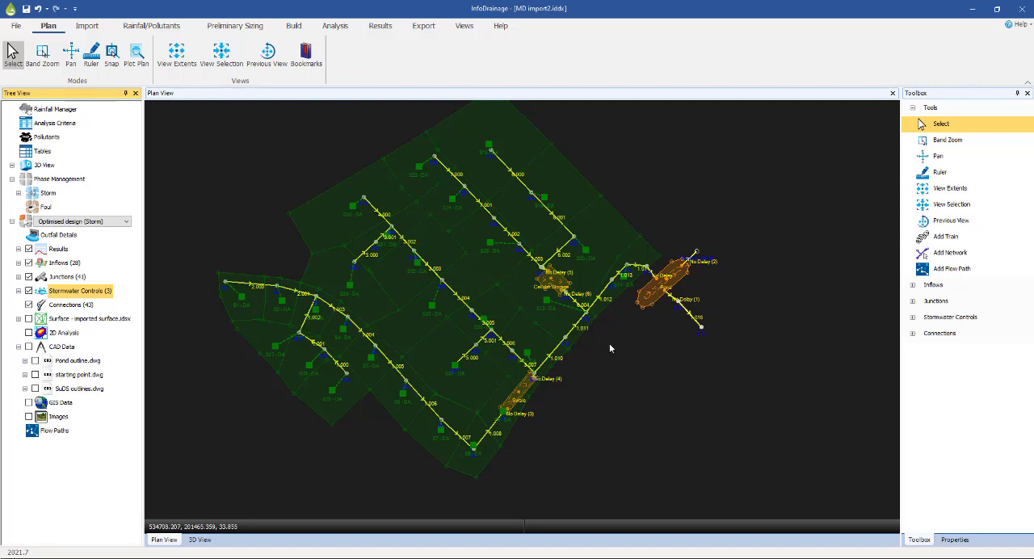
pyautogui.scroll(5, 711, 280)
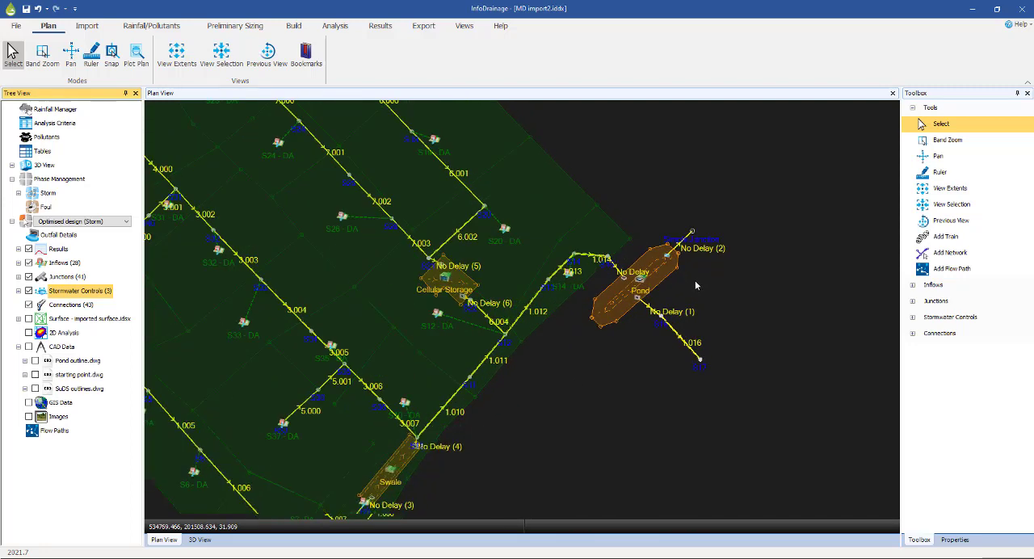
pyautogui.scroll(1, 691, 285)
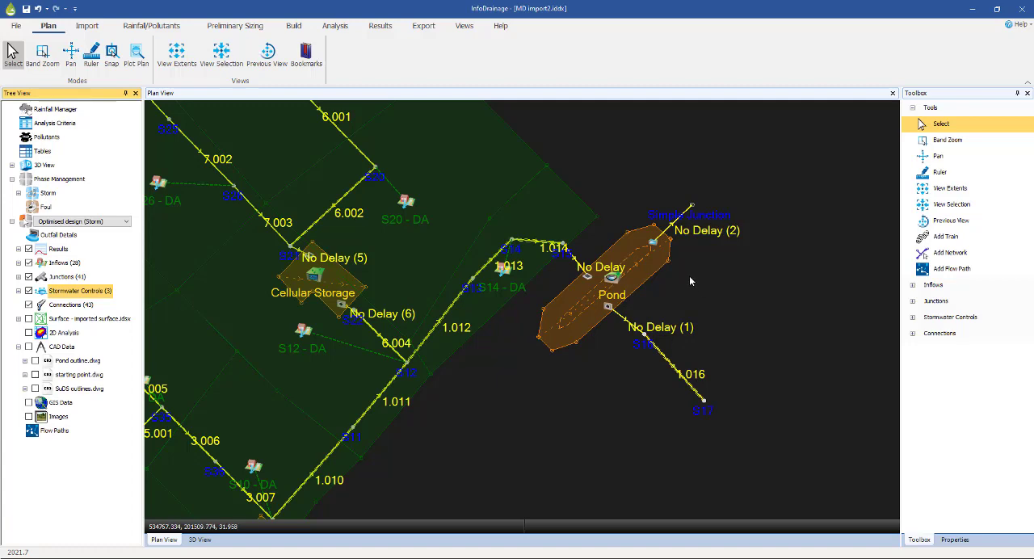
# Switch to Autodesk Civil 3D and maximise its window
pyautogui.click(972, 9)
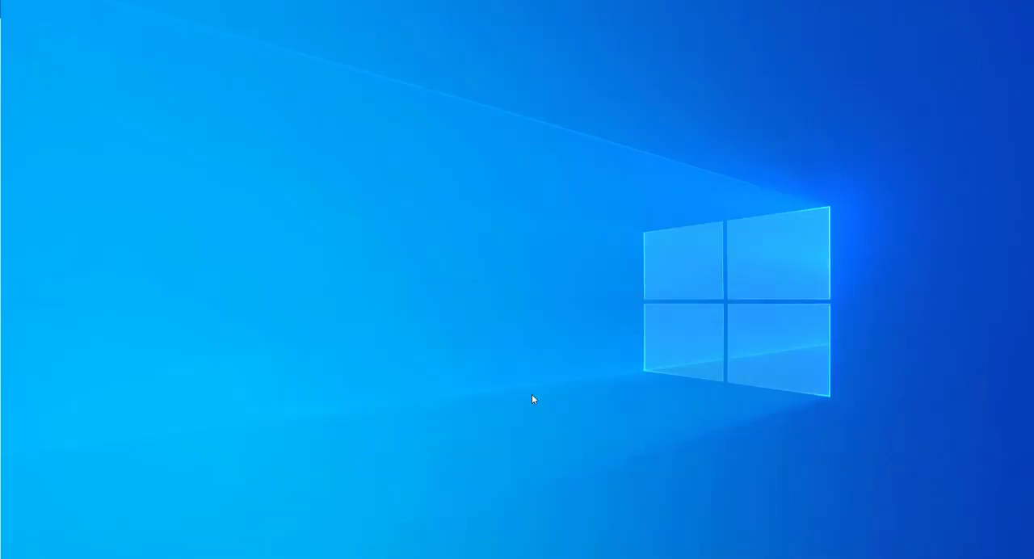
pyautogui.click(429, 527)
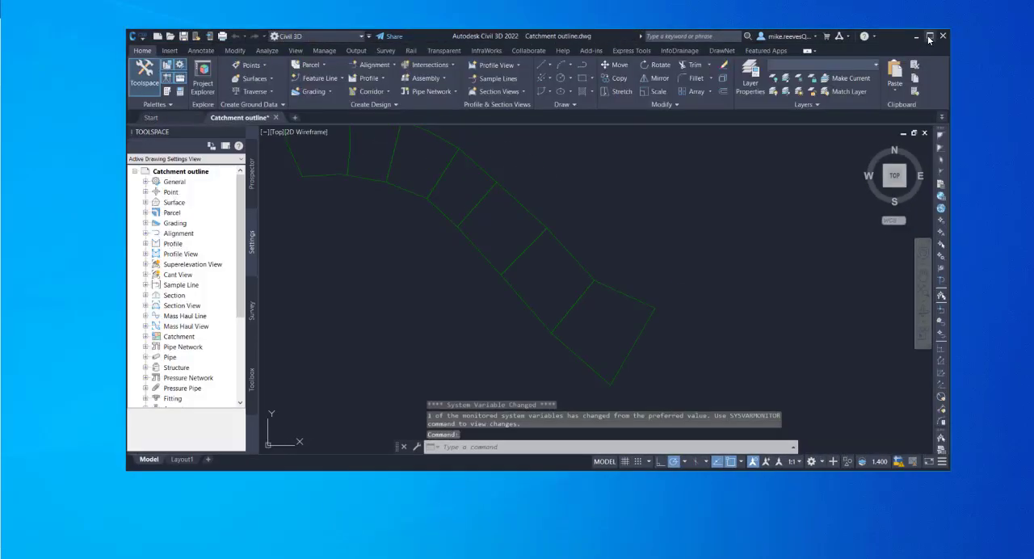
pyautogui.click(929, 37)
# Create a new drawing from the _Autodesk Civil 3D (Metric) NCS.dwt template
pyautogui.click(37, 87)
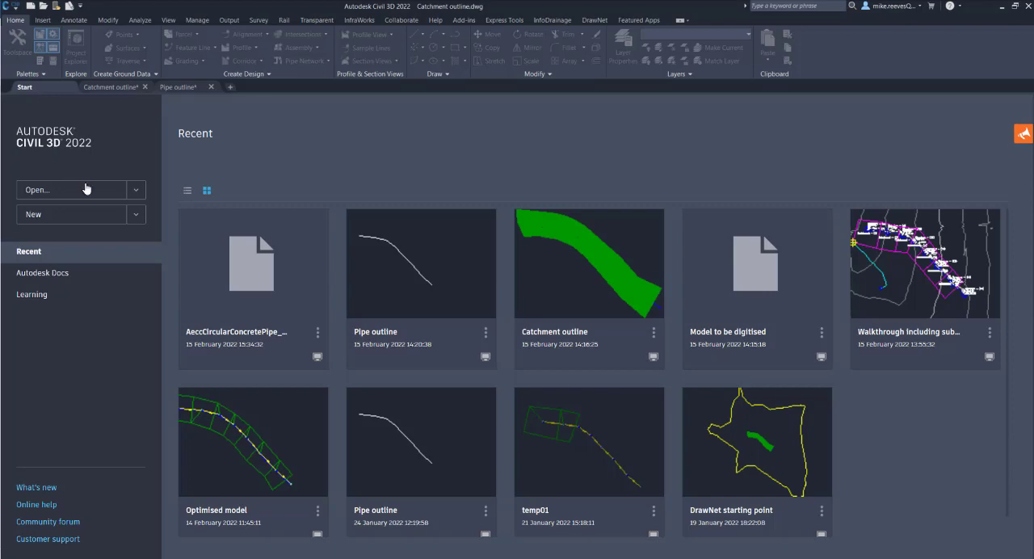
pyautogui.click(135, 191)
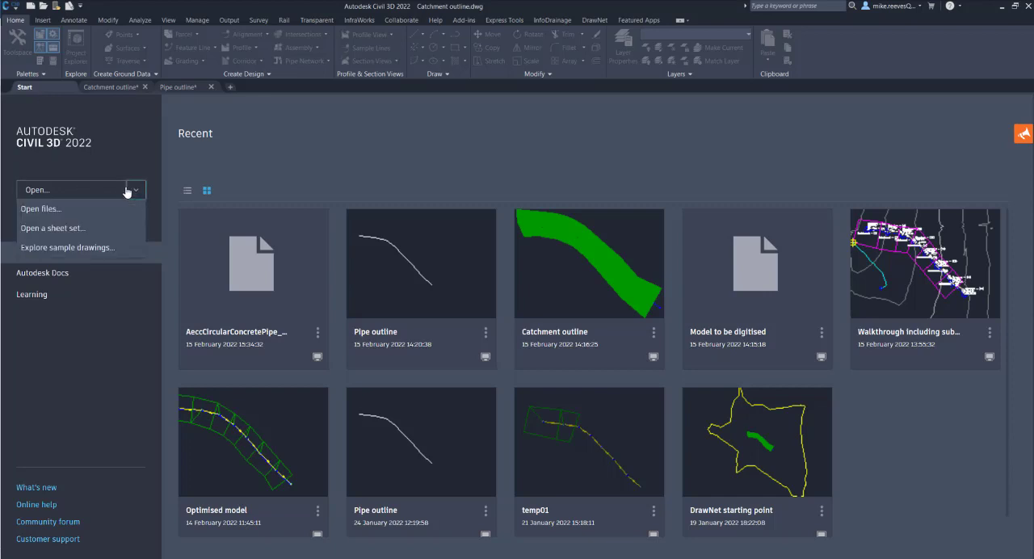
pyautogui.click(118, 170)
pyautogui.click(134, 214)
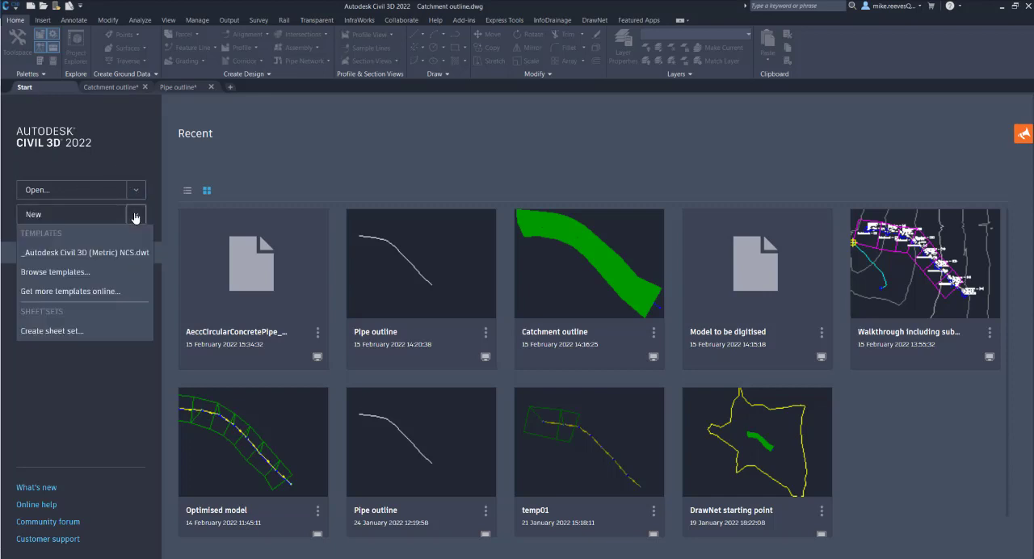
pyautogui.click(72, 253)
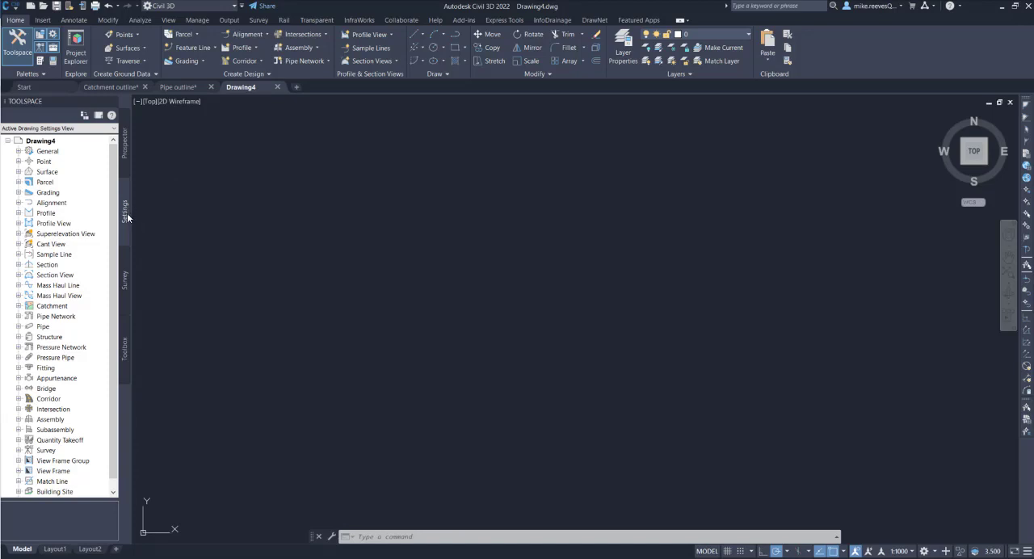
# Set the drawing's zone category to Great Britain and its coordinate system to OSGB 1936 British National Grid
pyautogui.rightClick(36, 144)
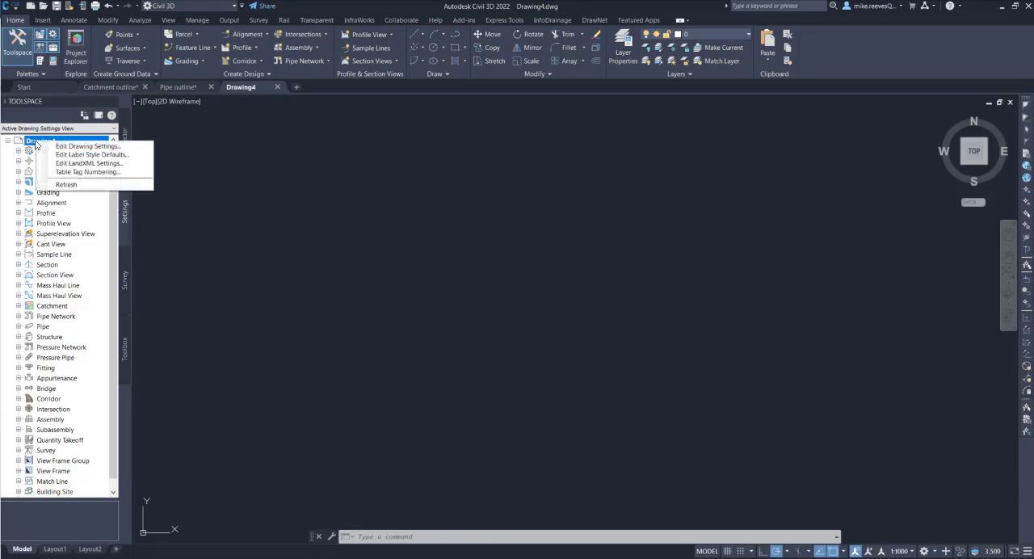
pyautogui.click(81, 147)
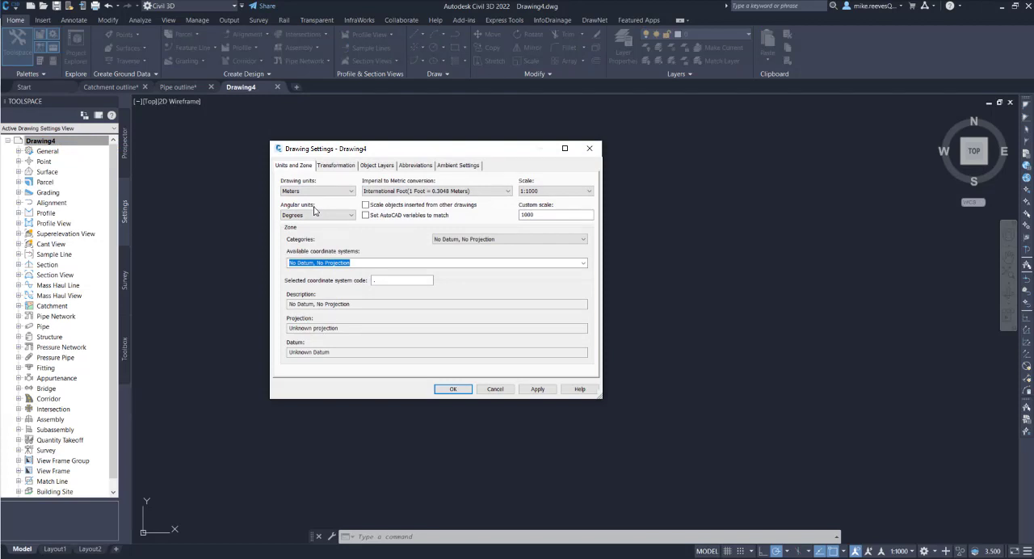
pyautogui.click(511, 241)
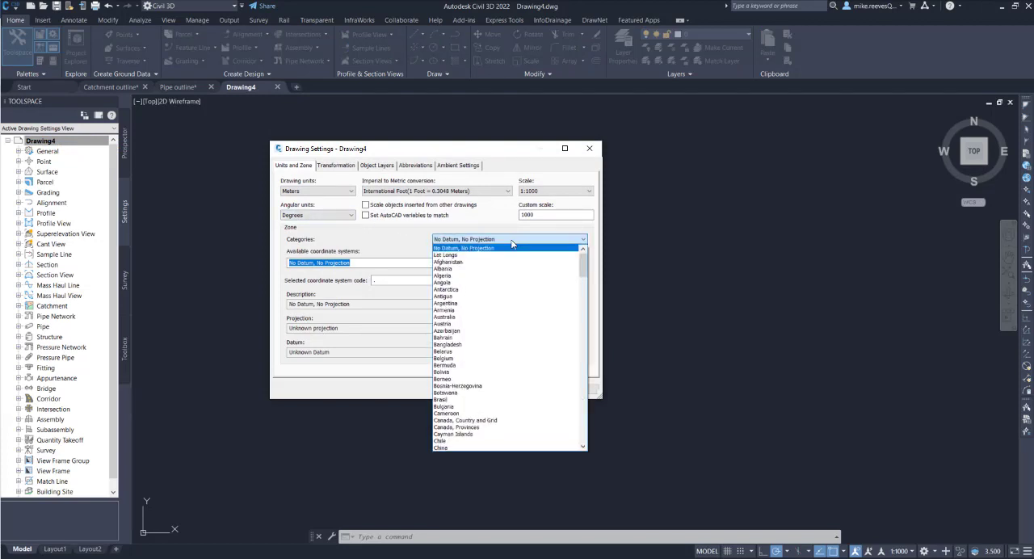
pyautogui.press('r')
pyautogui.scroll(2, 511, 296)
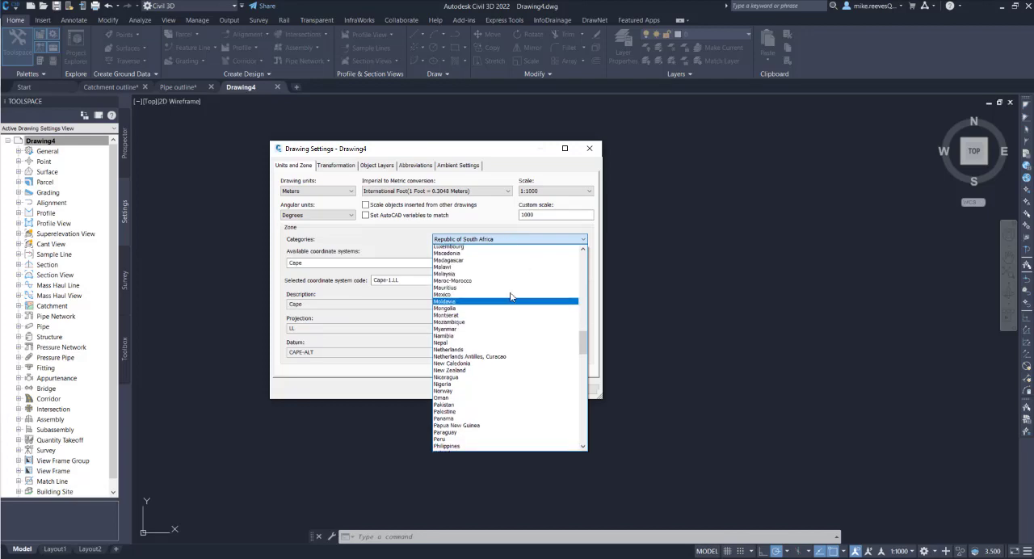
pyautogui.scroll(15, 508, 296)
pyautogui.press('g')
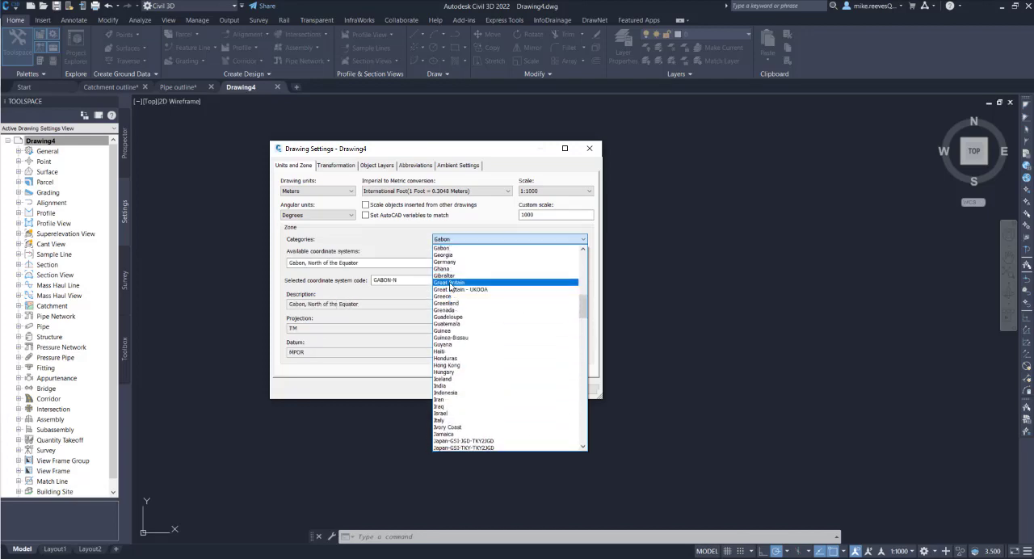
pyautogui.click(450, 283)
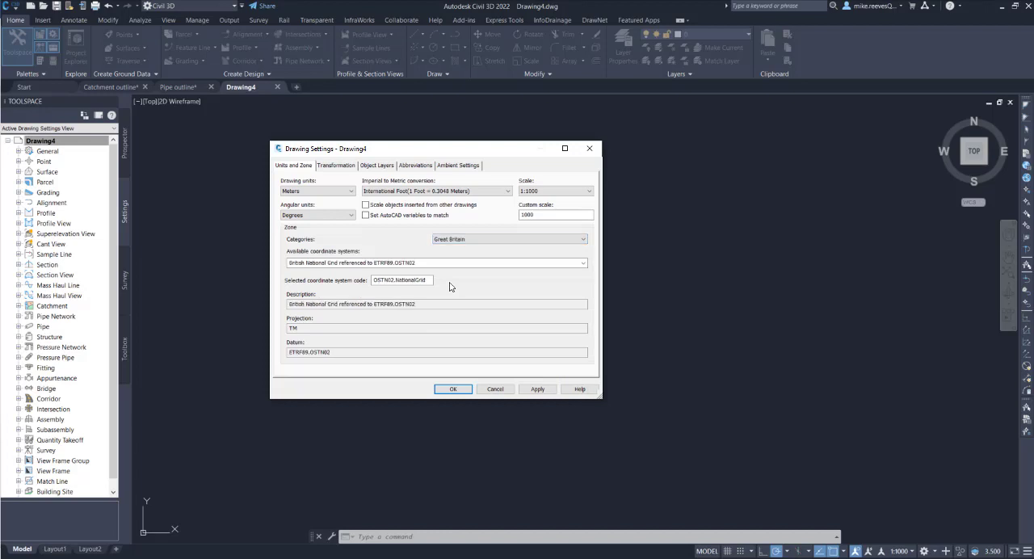
pyautogui.click(584, 265)
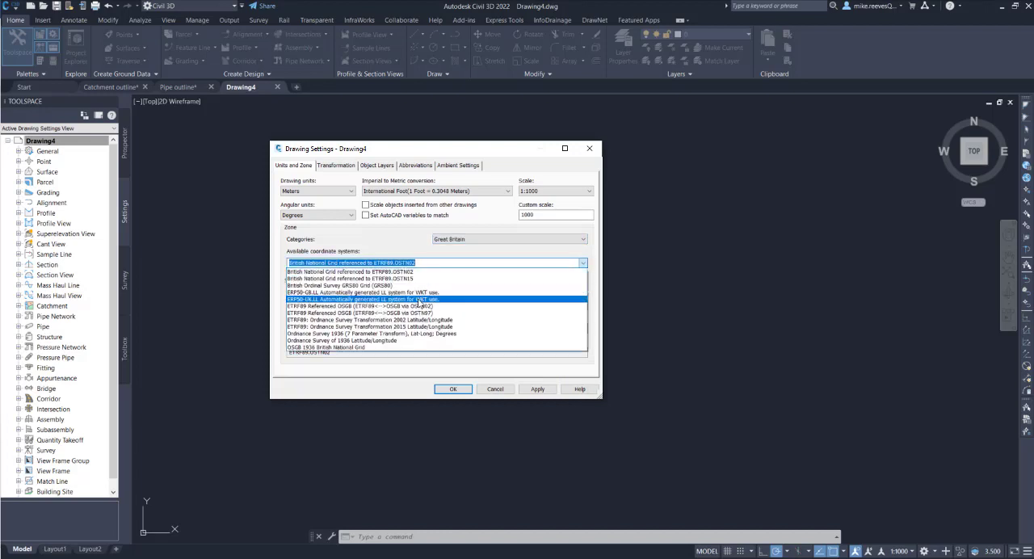
pyautogui.click(320, 348)
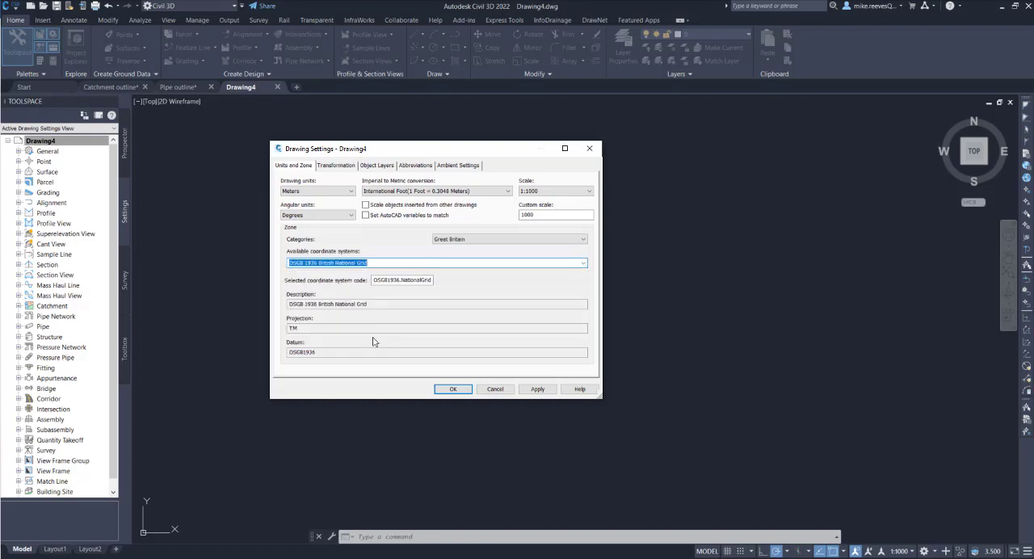
pyautogui.click(450, 390)
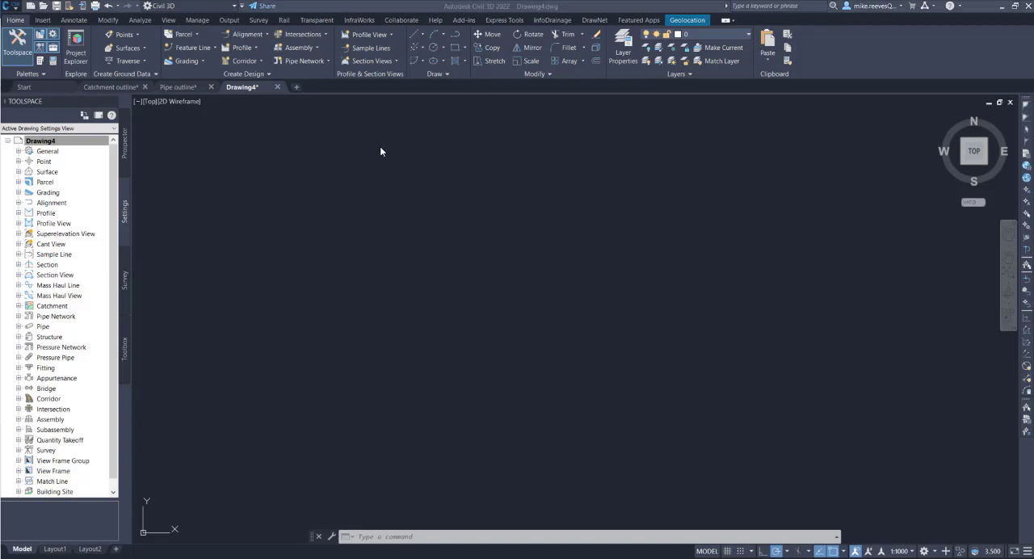
# Load the LandXML file Road1 from the MD C3D import export basic folder for import
pyautogui.click(41, 20)
pyautogui.click(41, 20)
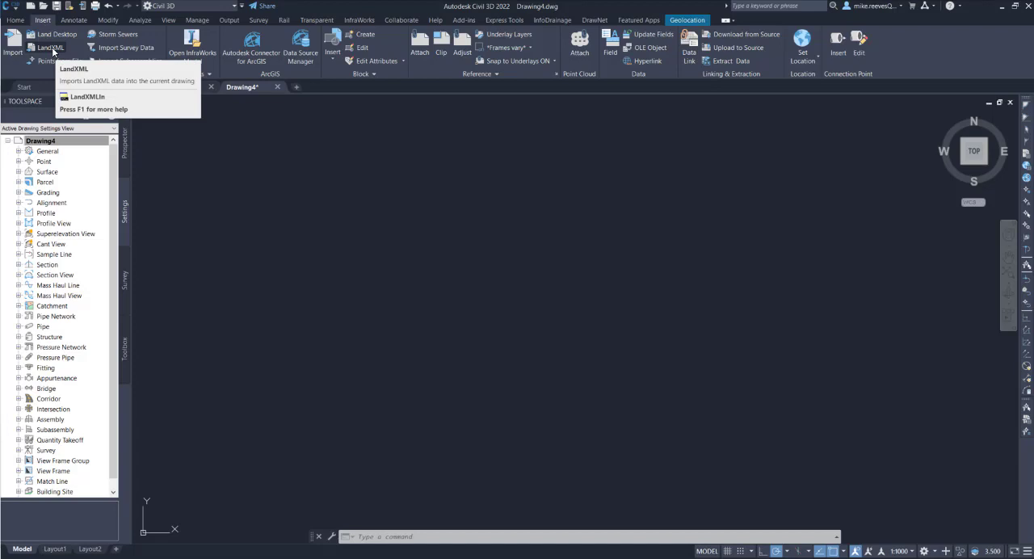
pyautogui.click(46, 46)
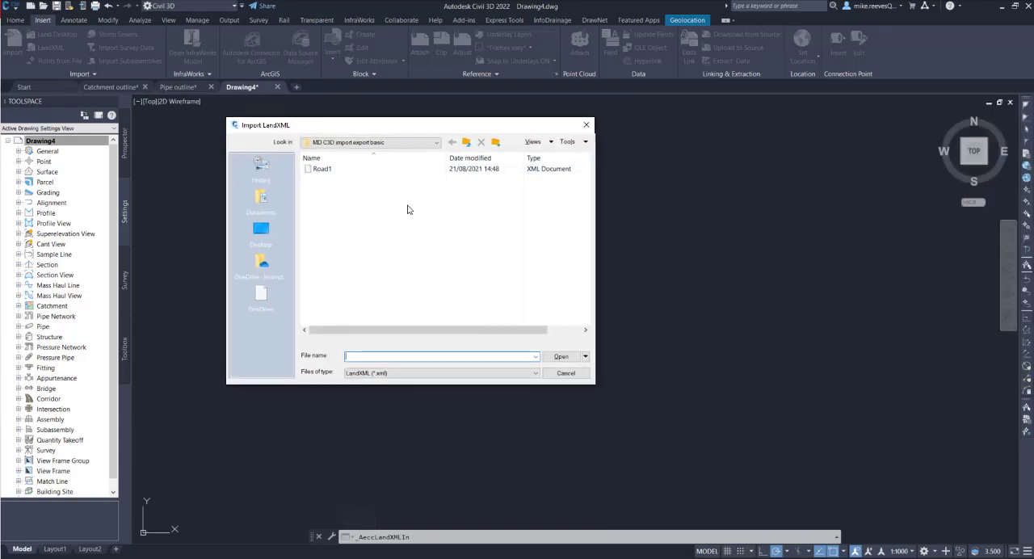
pyautogui.click(322, 170)
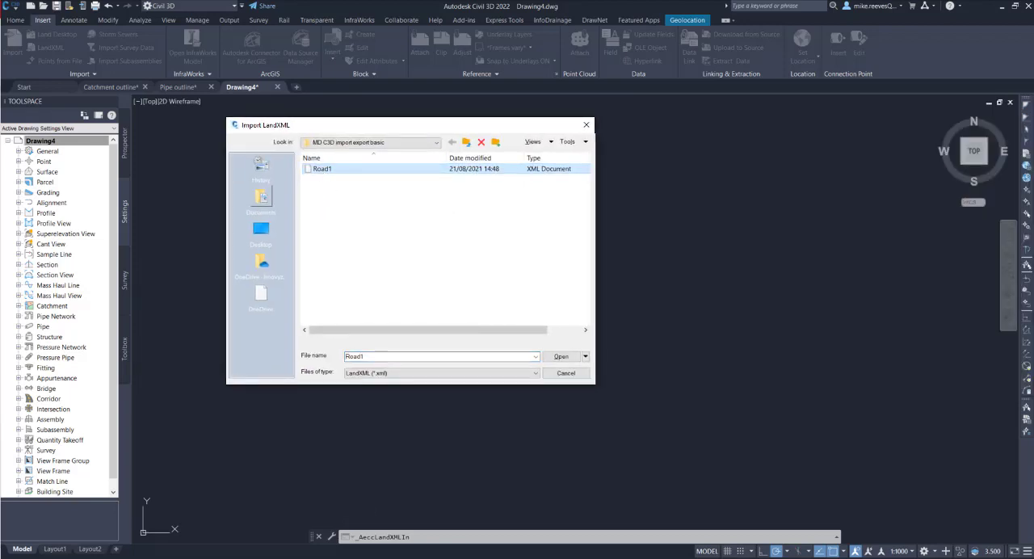
pyautogui.click(559, 356)
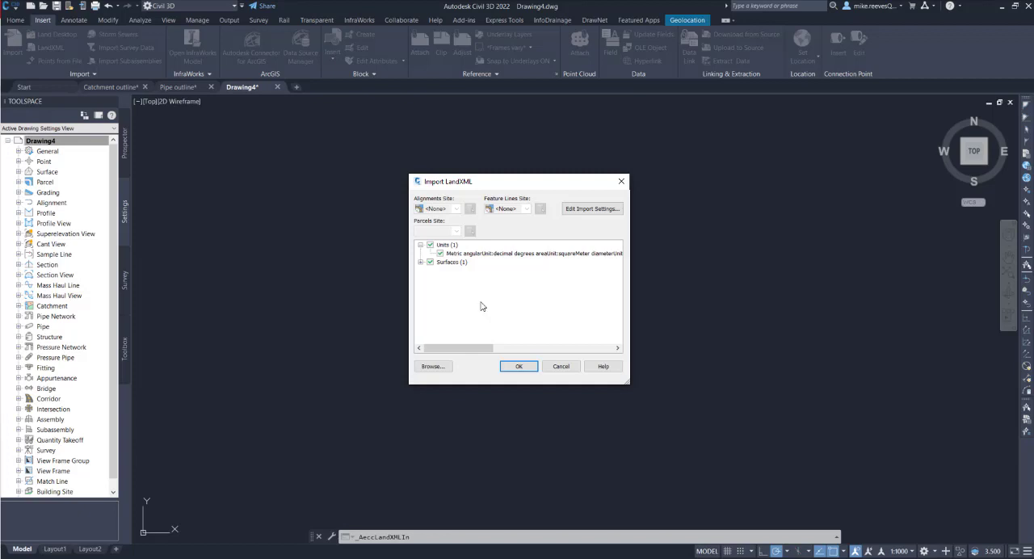
# Exclude SourceData from Surface-1 and import the TIN surface definition into the drawing
pyautogui.click(420, 262)
pyautogui.click(430, 271)
pyautogui.click(450, 278)
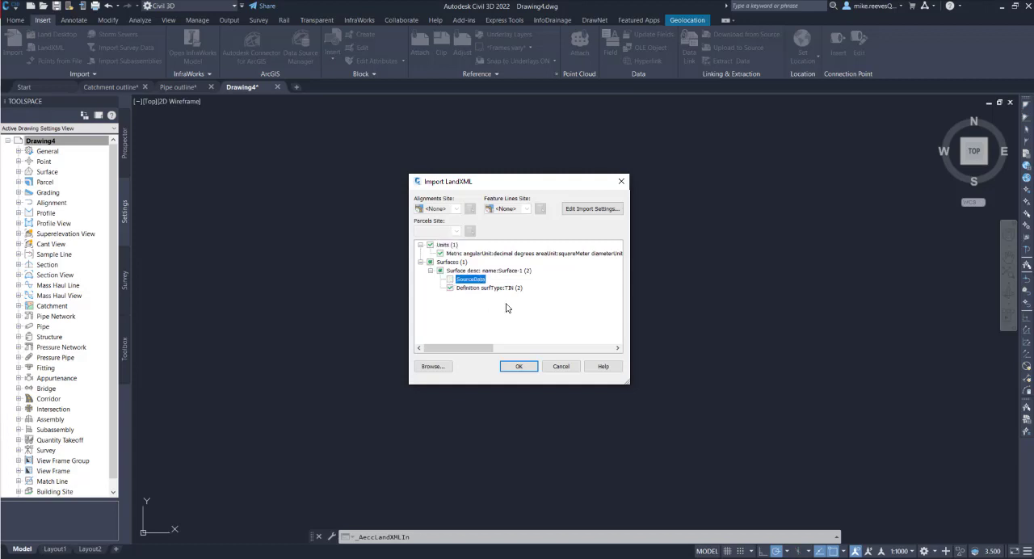
pyautogui.click(517, 367)
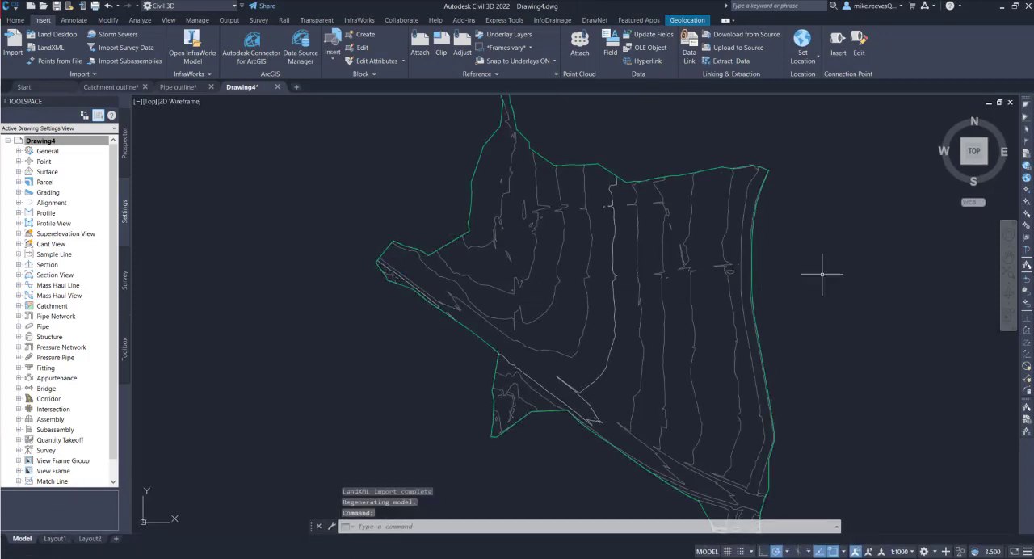
# Rename the imported surface Surface-1 as Road1 in its surface properties
pyautogui.moveTo(826, 272)
pyautogui.mouseDown(button='middle')
pyautogui.moveTo(676, 263)
pyautogui.moveTo(708, 267)
pyautogui.mouseUp(button='middle')
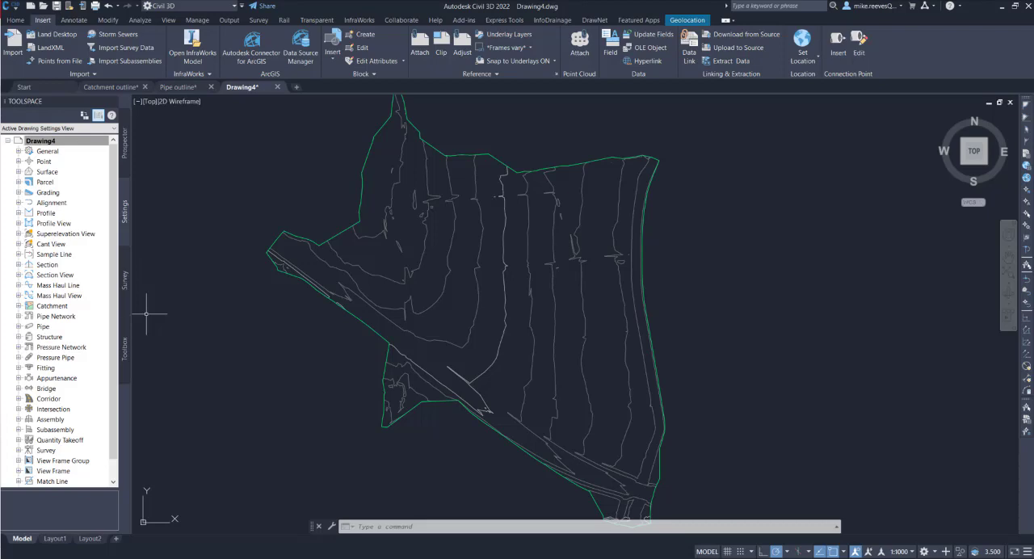
pyautogui.click(125, 148)
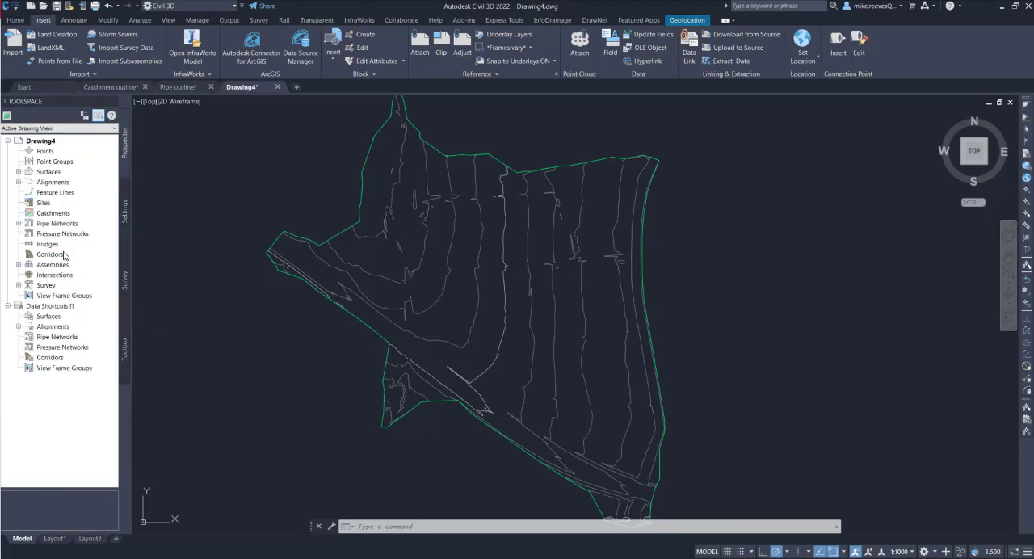
pyautogui.click(19, 172)
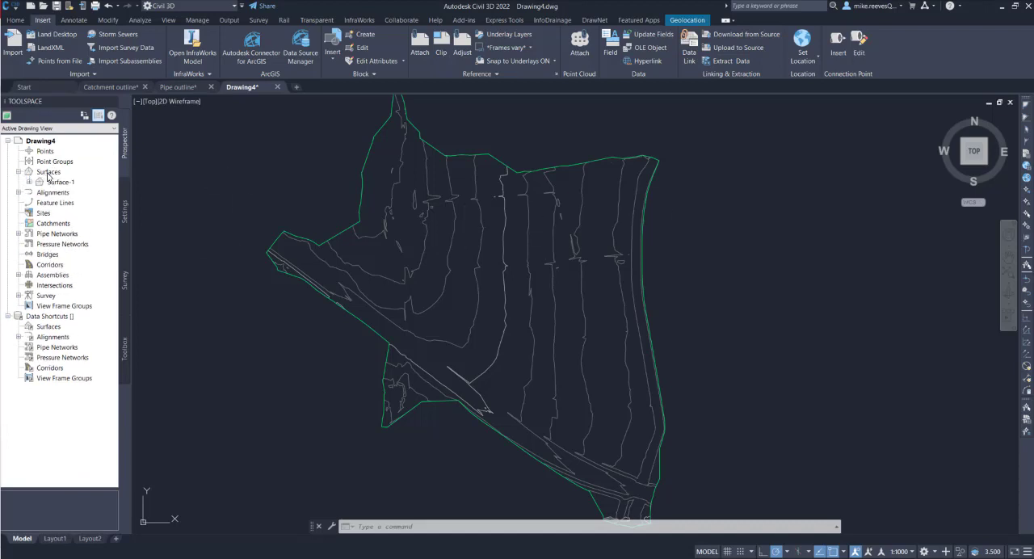
pyautogui.rightClick(59, 185)
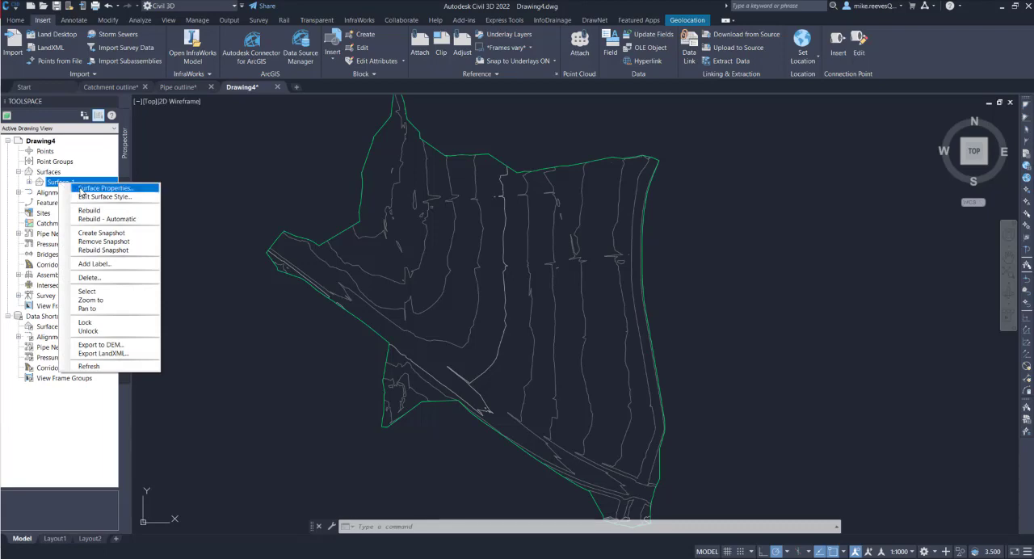
pyautogui.click(75, 189)
pyautogui.click(301, 175)
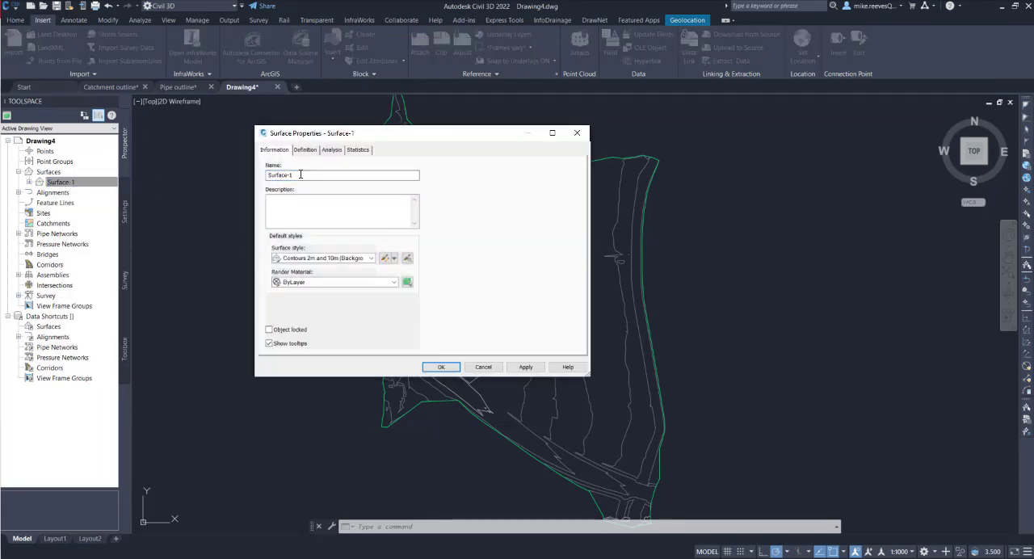
pyautogui.moveTo(300, 175); pyautogui.dragTo(256, 173)
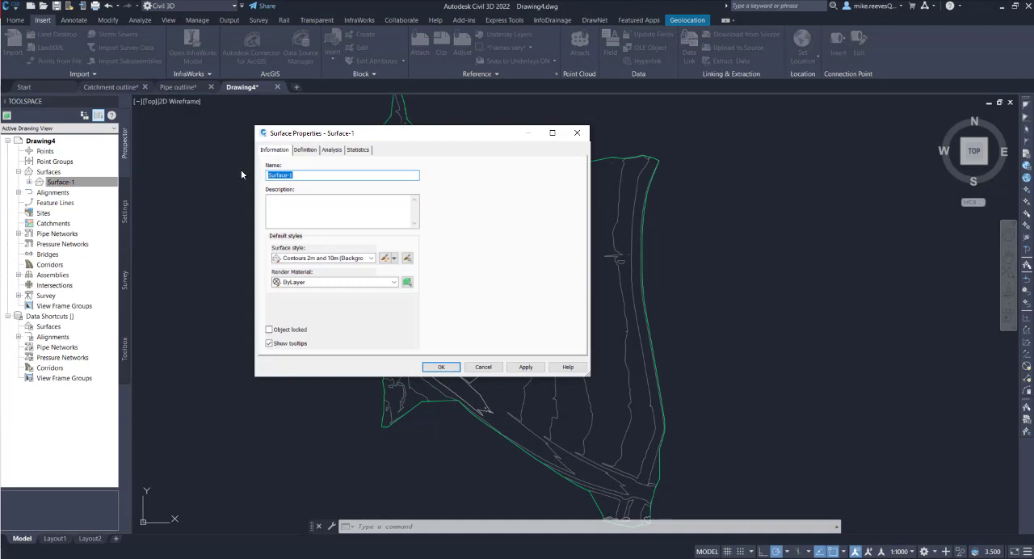
pyautogui.write('Road1')
pyautogui.click(443, 369)
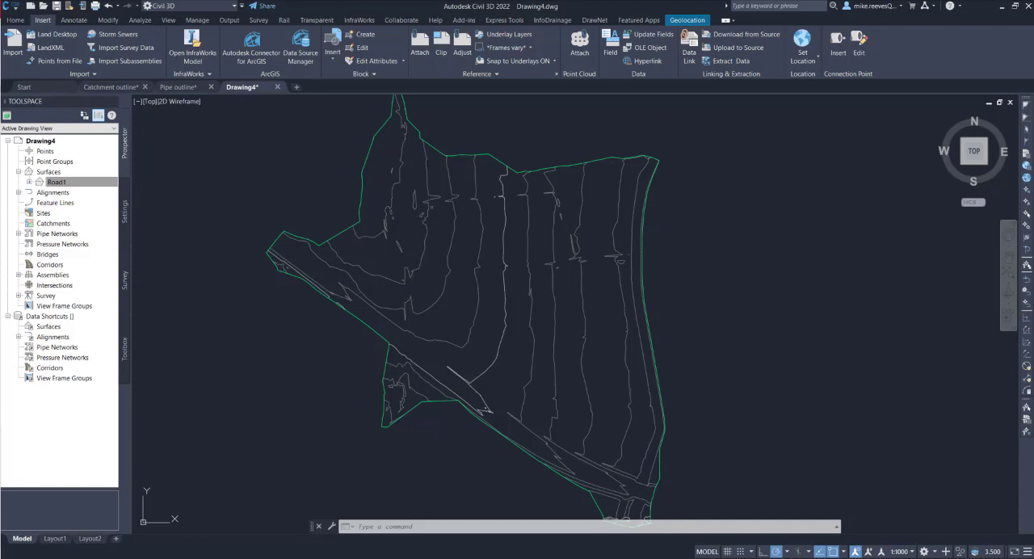
# Set the pipe network catalogs to Metric Pipe Catalog for pipes and Metric Structure Catalog for structures
pyautogui.click(18, 21)
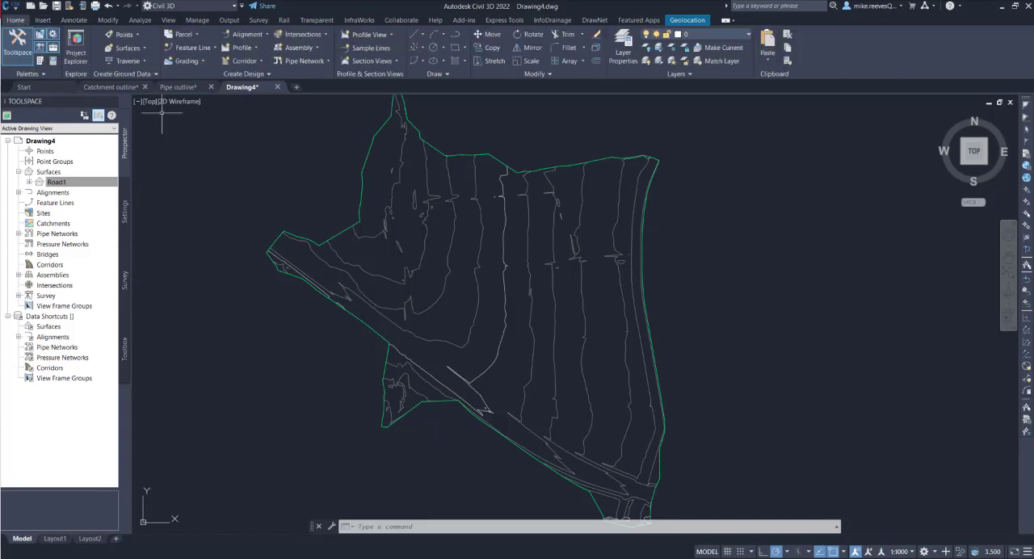
pyautogui.click(273, 73)
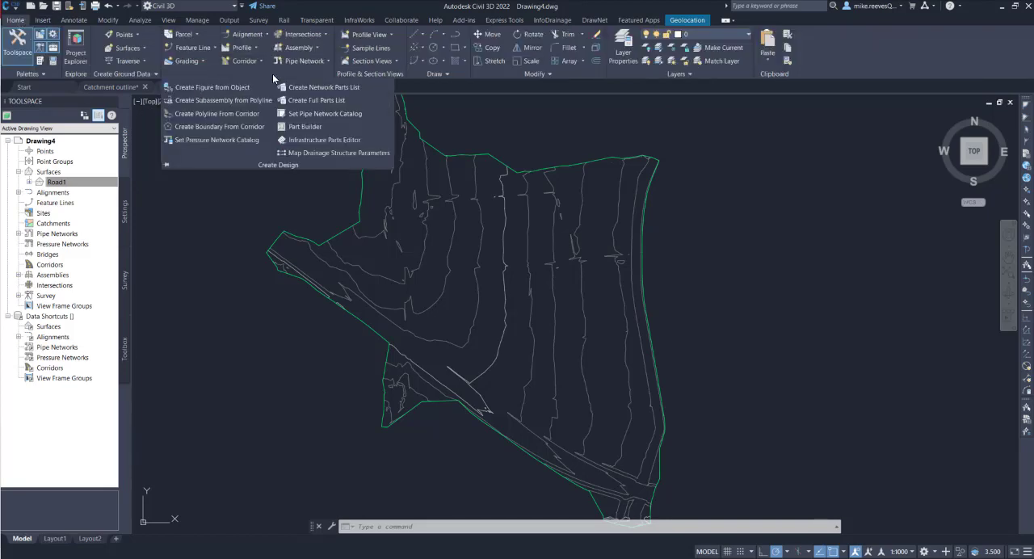
pyautogui.click(308, 114)
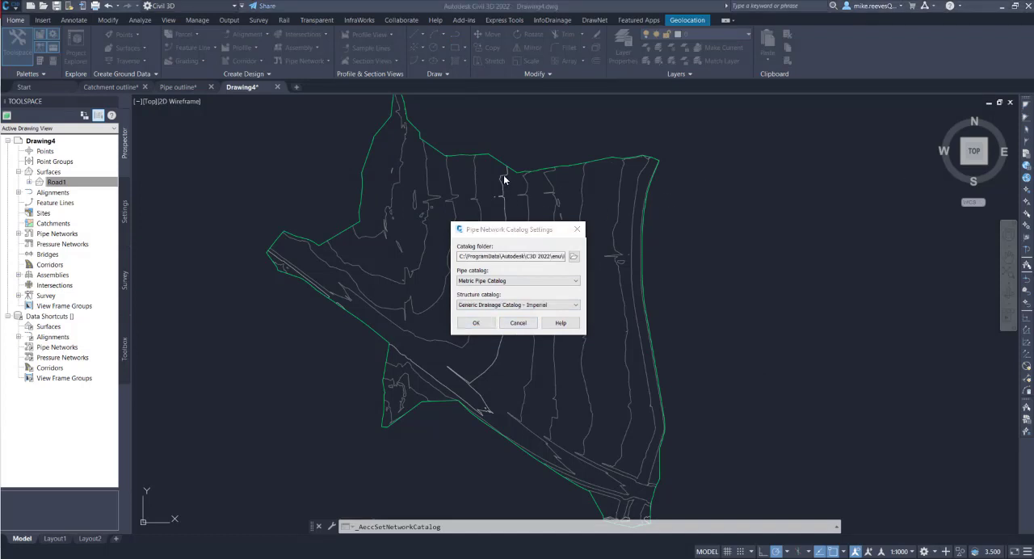
pyautogui.click(517, 280)
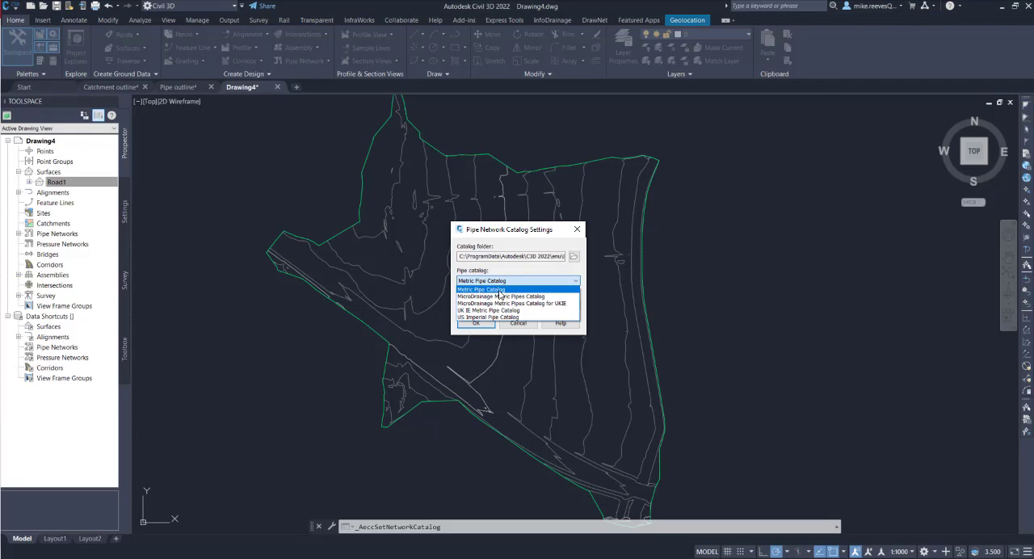
pyautogui.click(499, 290)
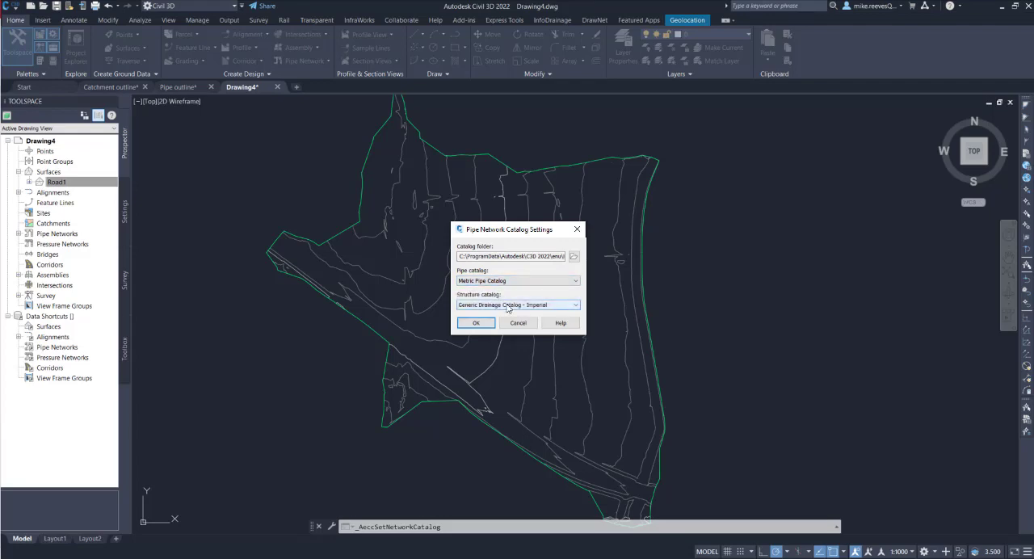
pyautogui.click(507, 306)
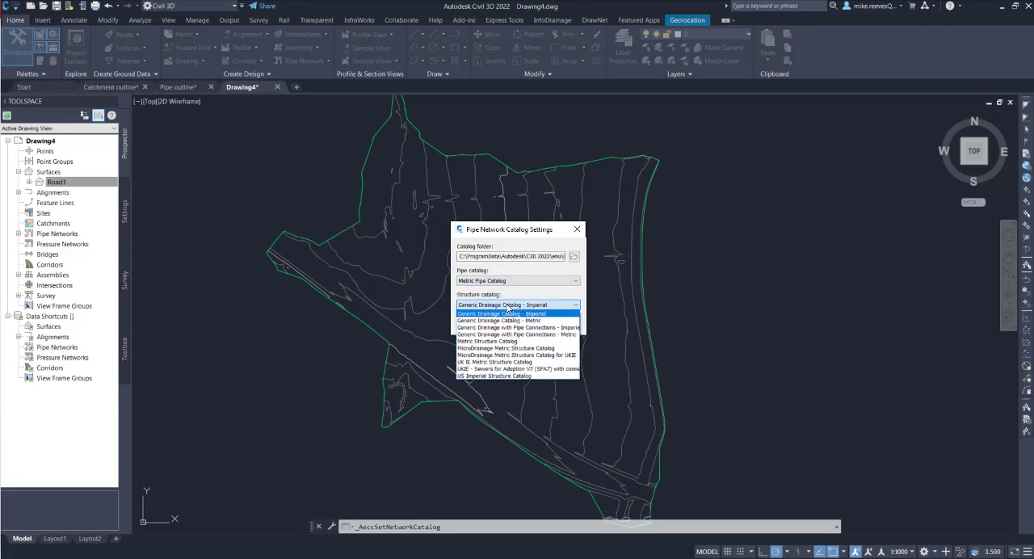
pyautogui.click(493, 341)
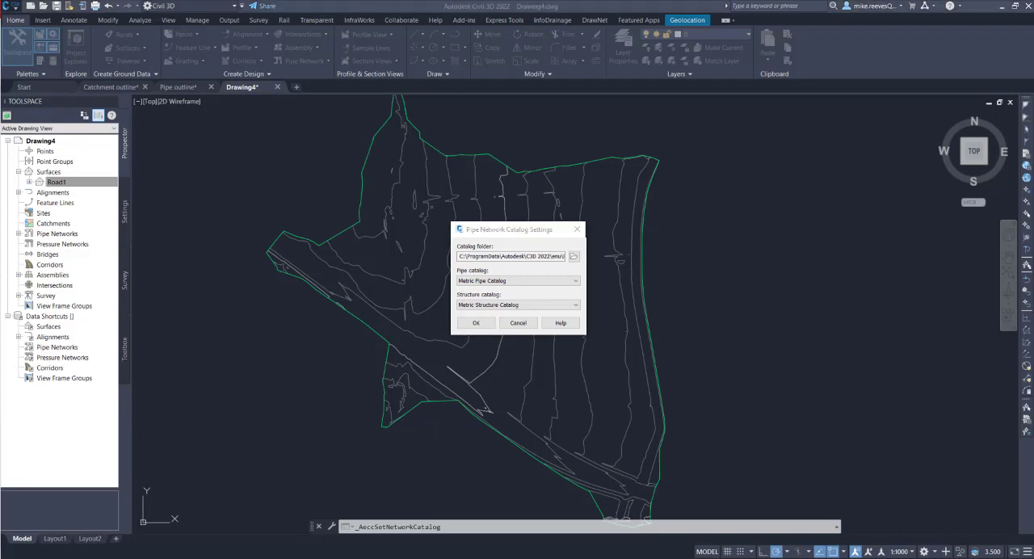
pyautogui.click(472, 324)
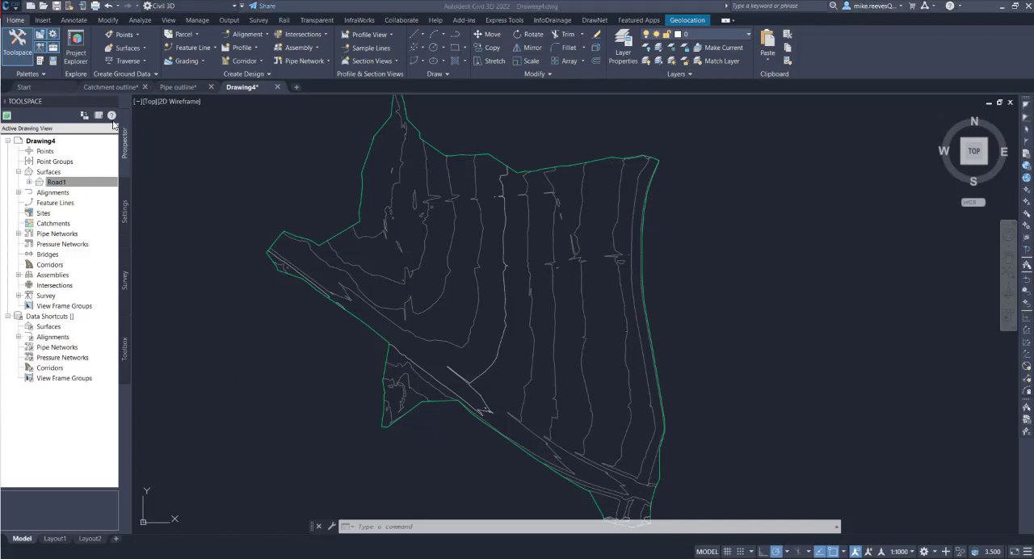
# Create a new pipe network parts list and name it InfoDrainage specific
pyautogui.click(126, 208)
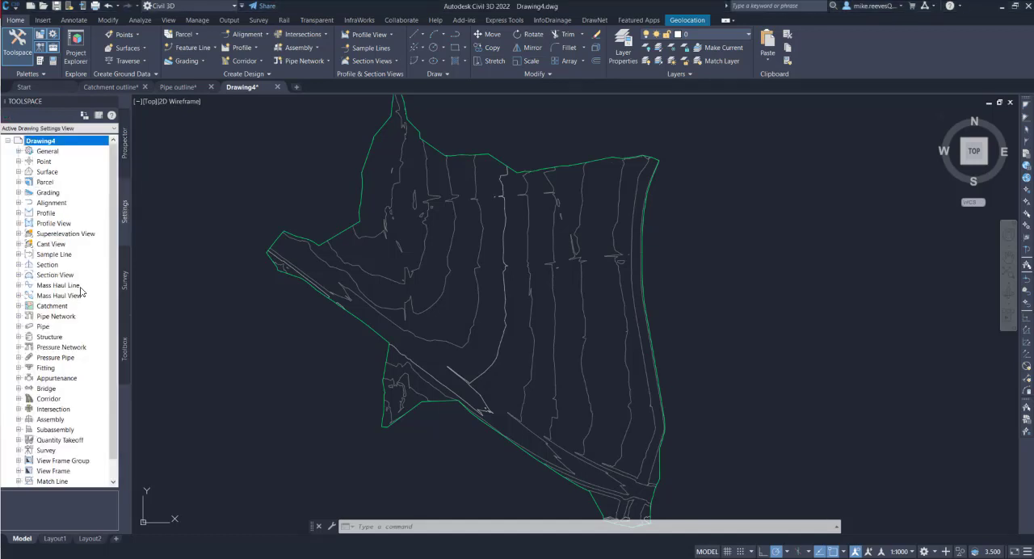
pyautogui.click(19, 316)
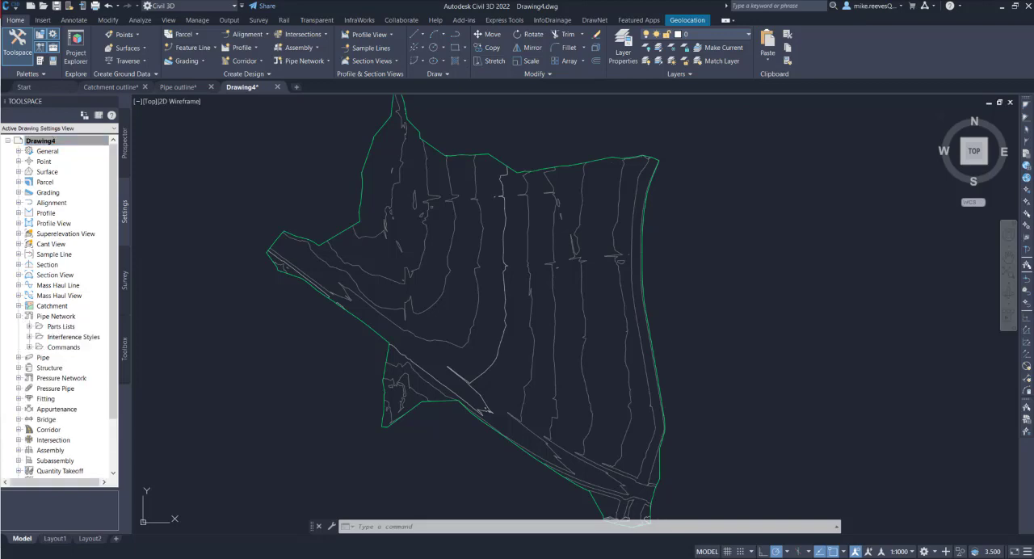
pyautogui.rightClick(56, 317)
pyautogui.rightClick(54, 327)
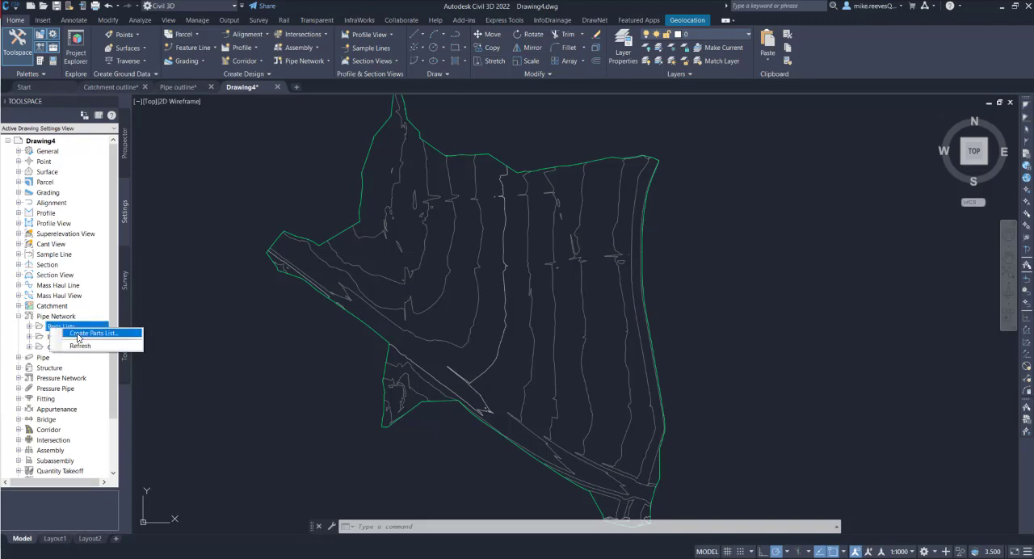
pyautogui.click(78, 336)
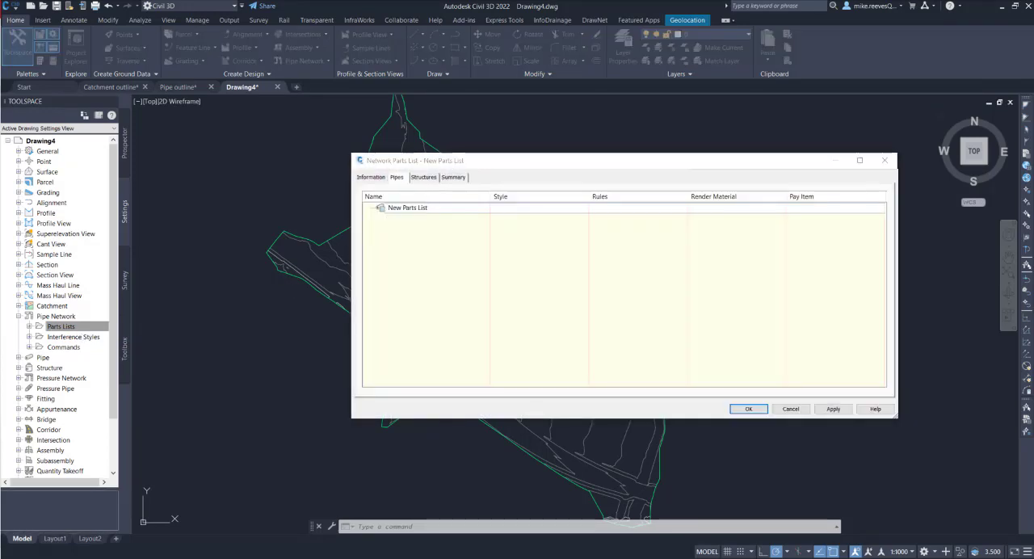
pyautogui.moveTo(414, 161); pyautogui.dragTo(372, 157)
pyautogui.click(329, 174)
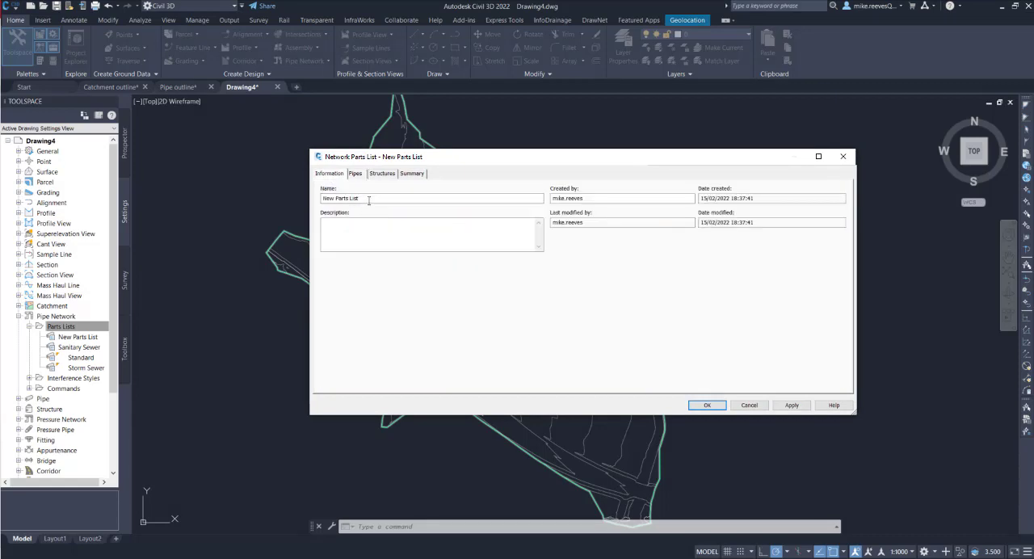
pyautogui.moveTo(369, 200); pyautogui.dragTo(300, 202)
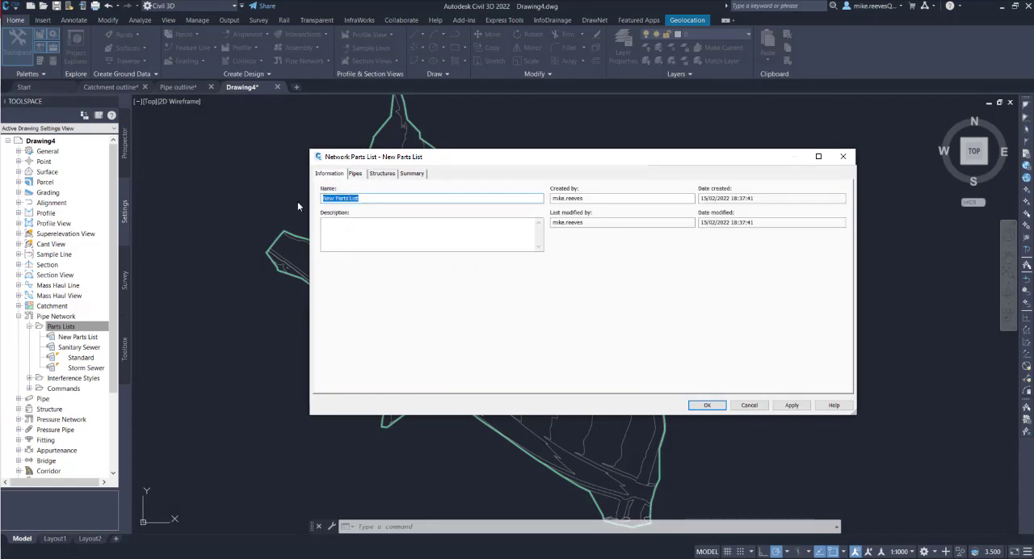
pyautogui.write('InfoDrainage specific')
# Add the circular Concrete Pipe SI part family to the parts list's pipes
pyautogui.click(356, 174)
pyautogui.rightClick(365, 206)
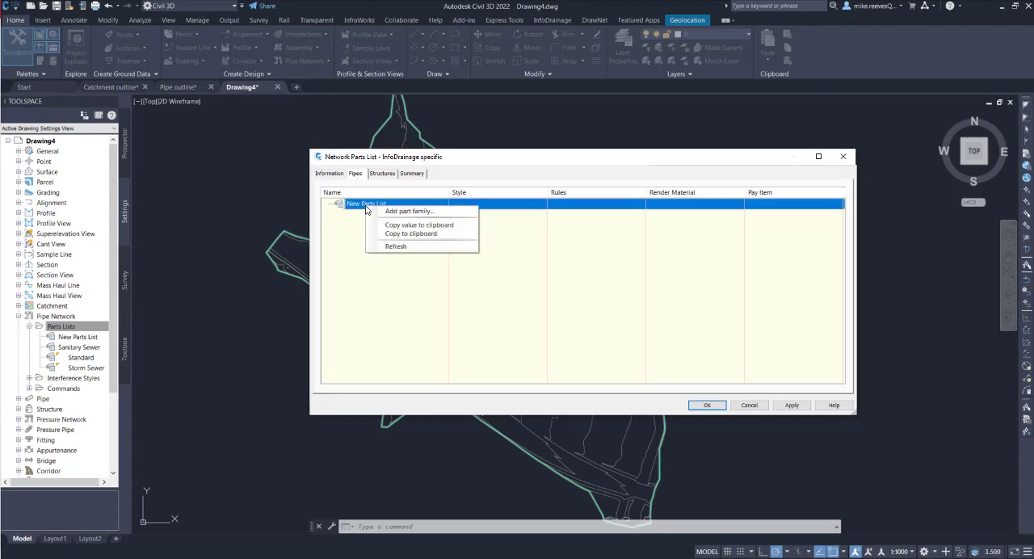
pyautogui.click(409, 210)
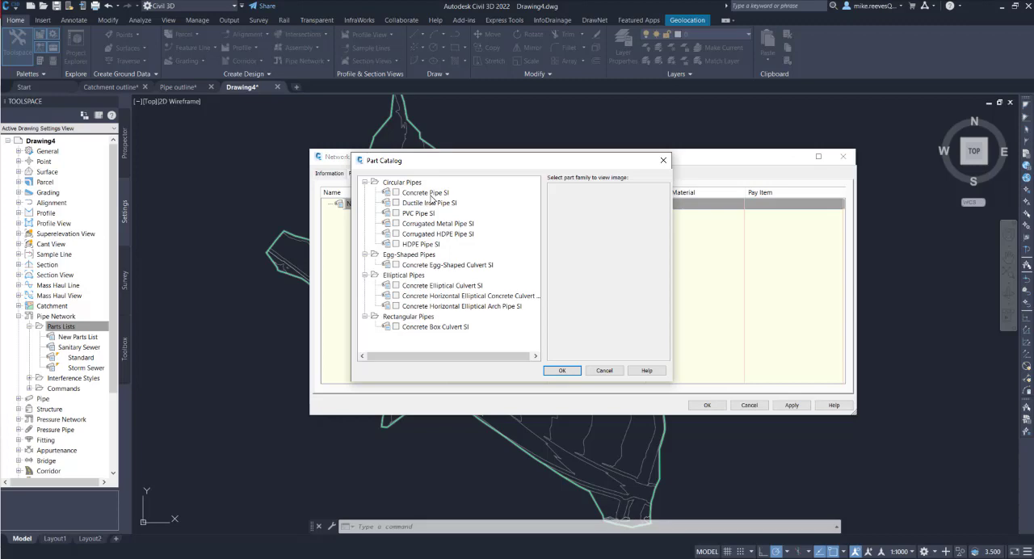
pyautogui.click(395, 192)
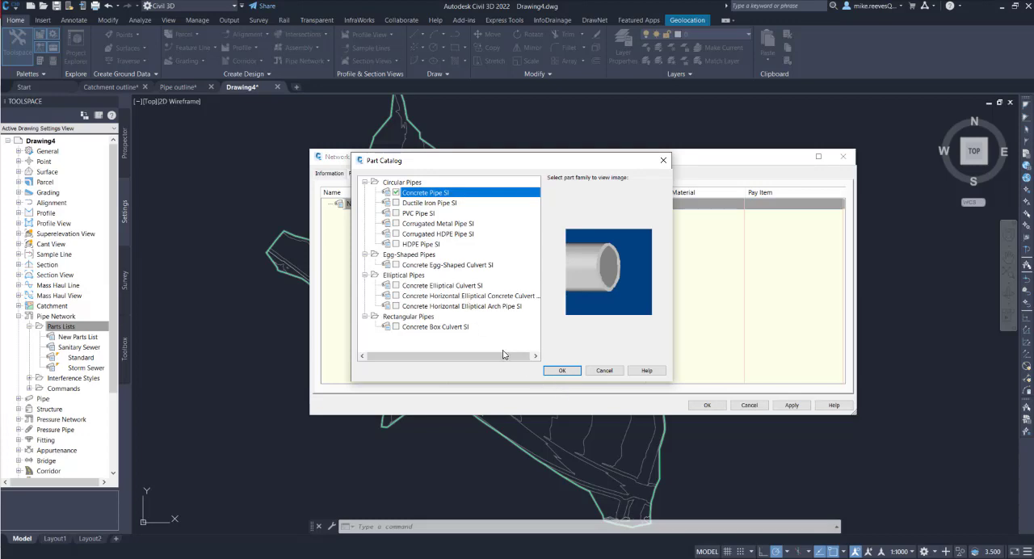
pyautogui.click(561, 370)
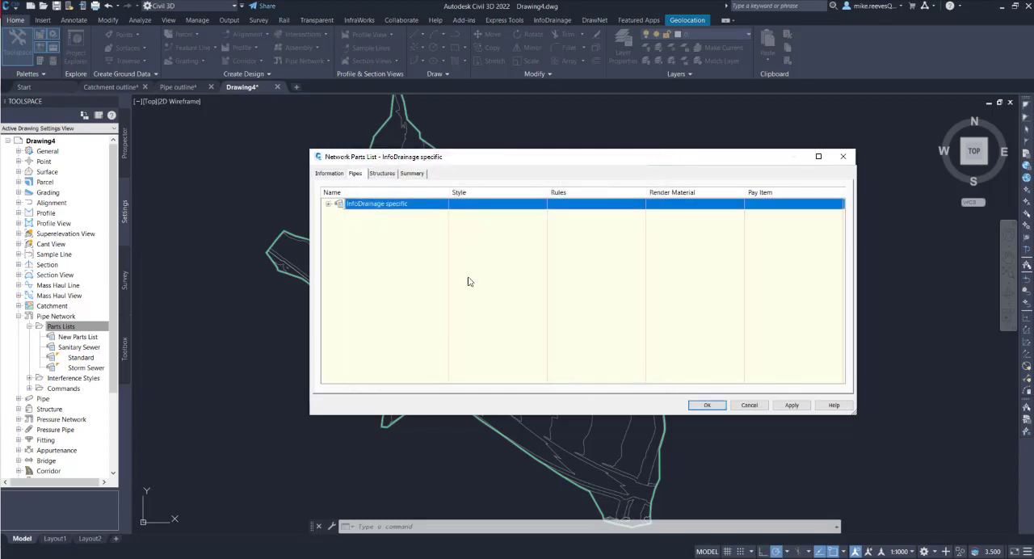
# Add part sizes to the Concrete Pipe SI family, including all sizes for wall thickness and inner pipe diameter
pyautogui.click(328, 204)
pyautogui.click(377, 214)
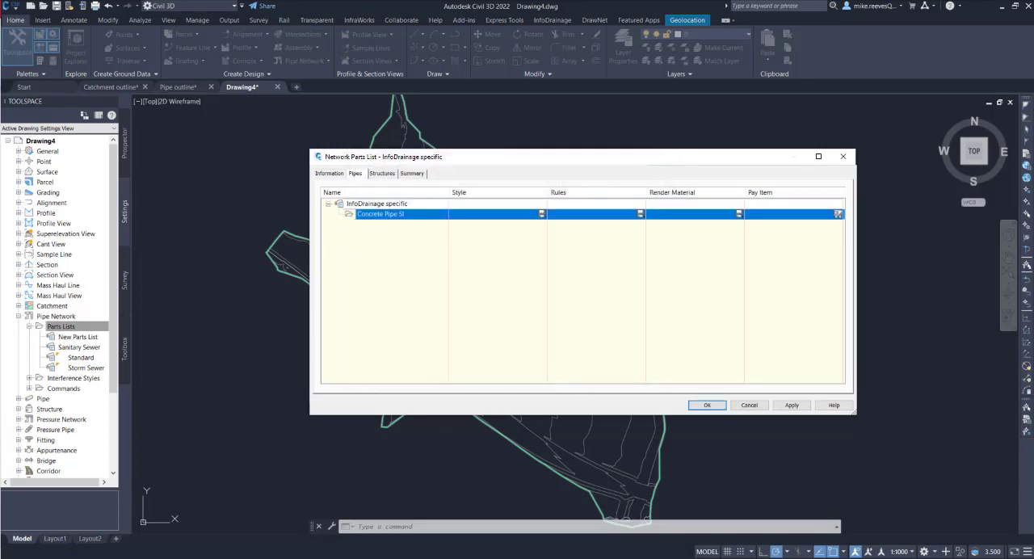
pyautogui.rightClick(370, 215)
pyautogui.click(379, 222)
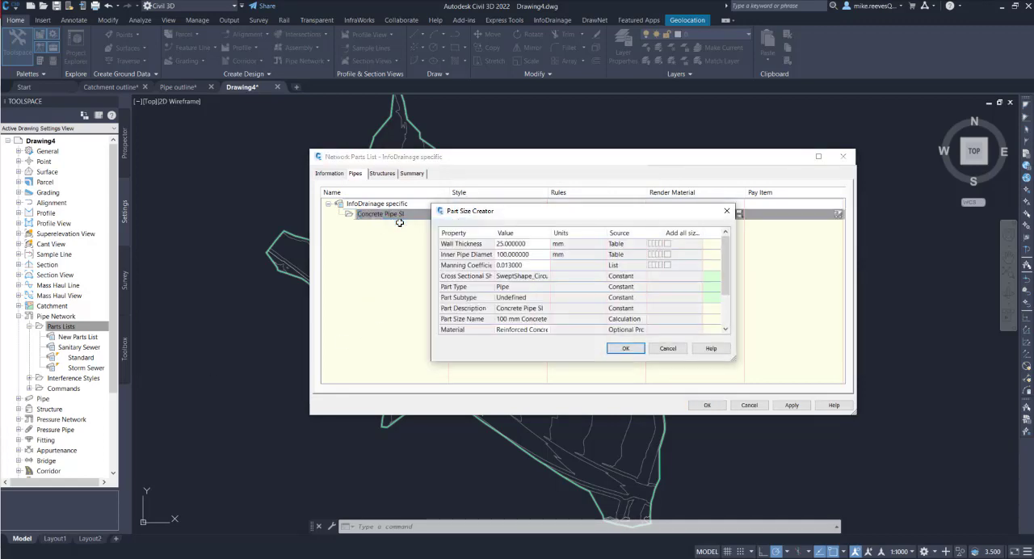
pyautogui.click(634, 238)
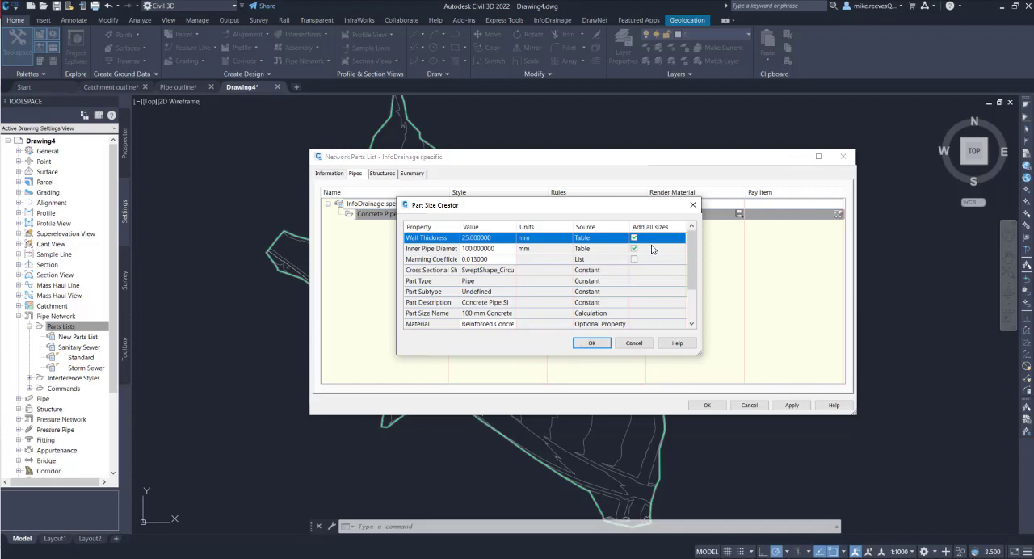
pyautogui.click(592, 344)
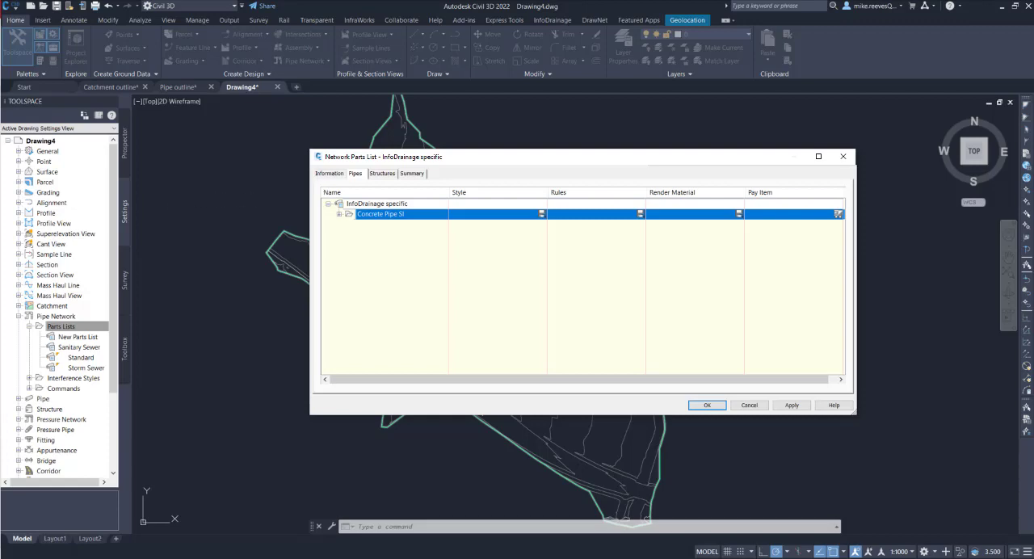
# Add the Concentric Cylindrical Structure SI part family from Junction Structures with Frames to the parts list's structures
pyautogui.click(379, 174)
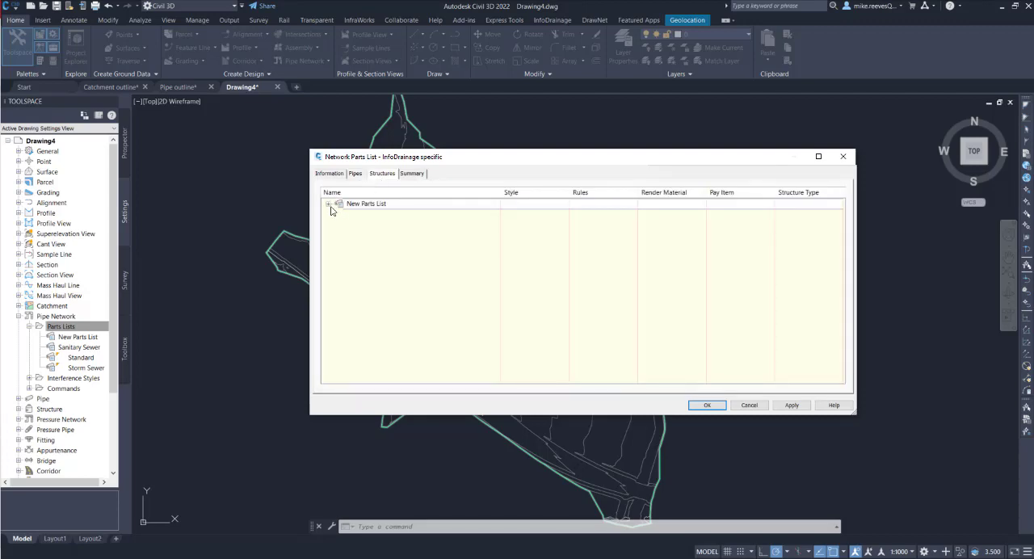
pyautogui.click(328, 204)
pyautogui.rightClick(364, 204)
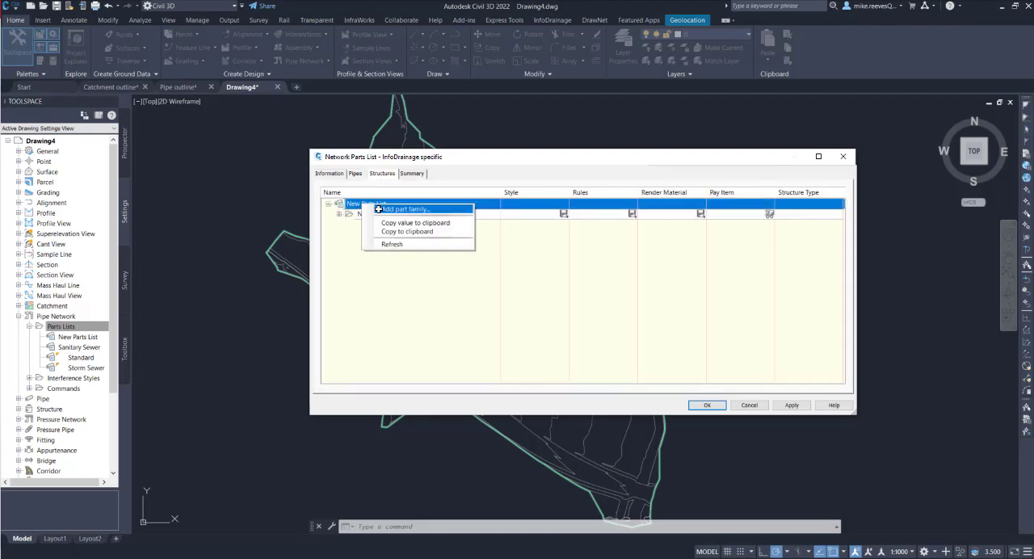
pyautogui.click(378, 209)
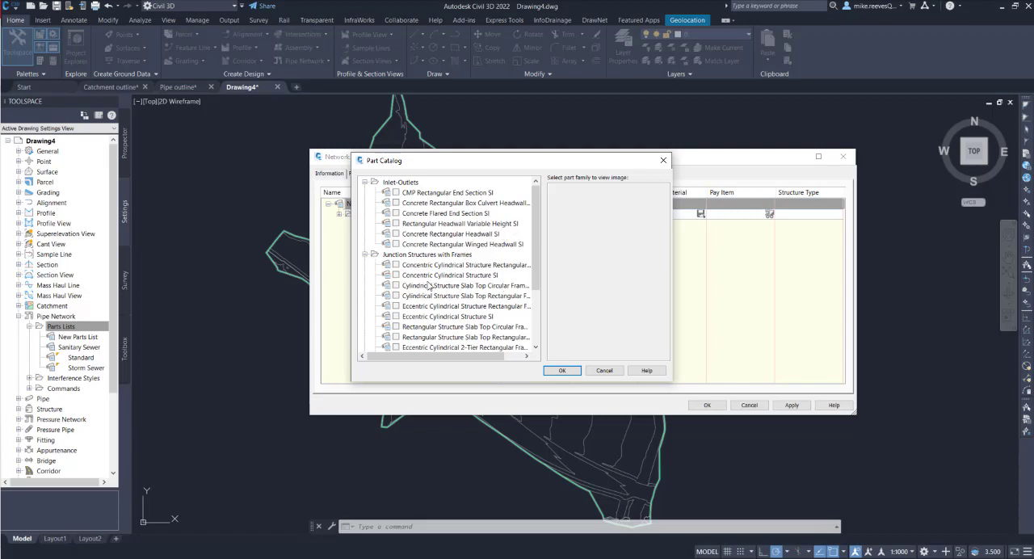
pyautogui.click(396, 275)
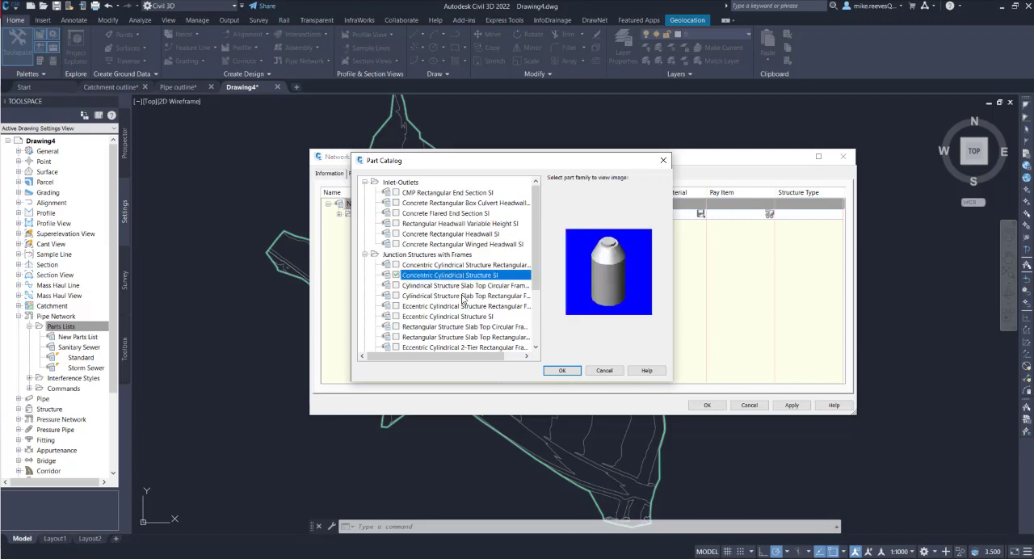
pyautogui.click(562, 371)
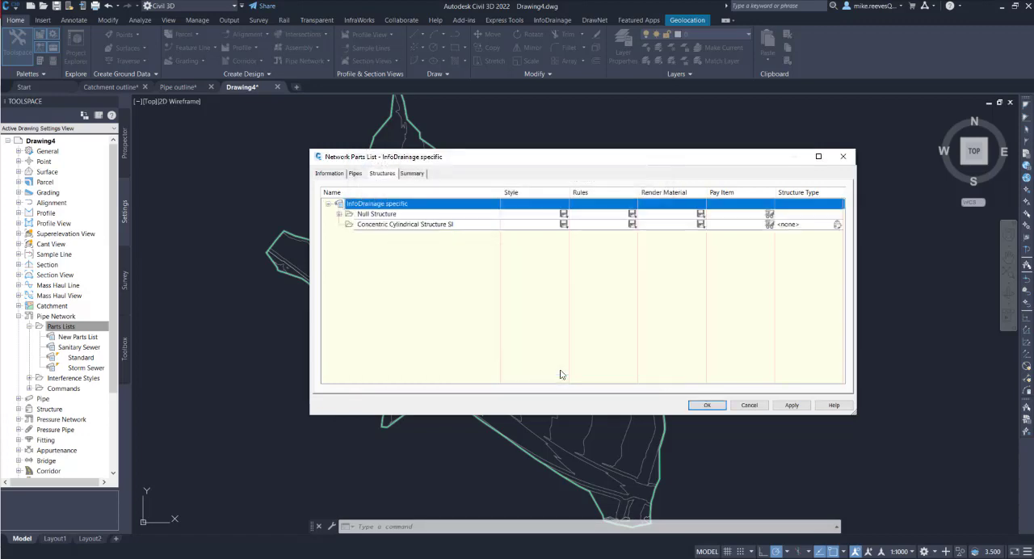
# Add part sizes for all inner structure diameters to the Concentric Cylindrical Structure SI family and save the parts list
pyautogui.rightClick(379, 226)
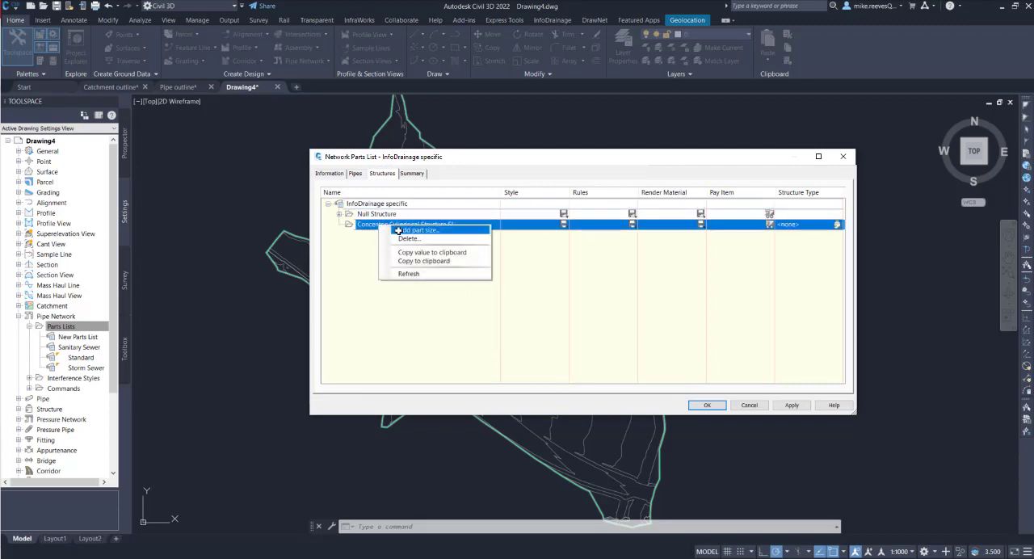
pyautogui.click(400, 236)
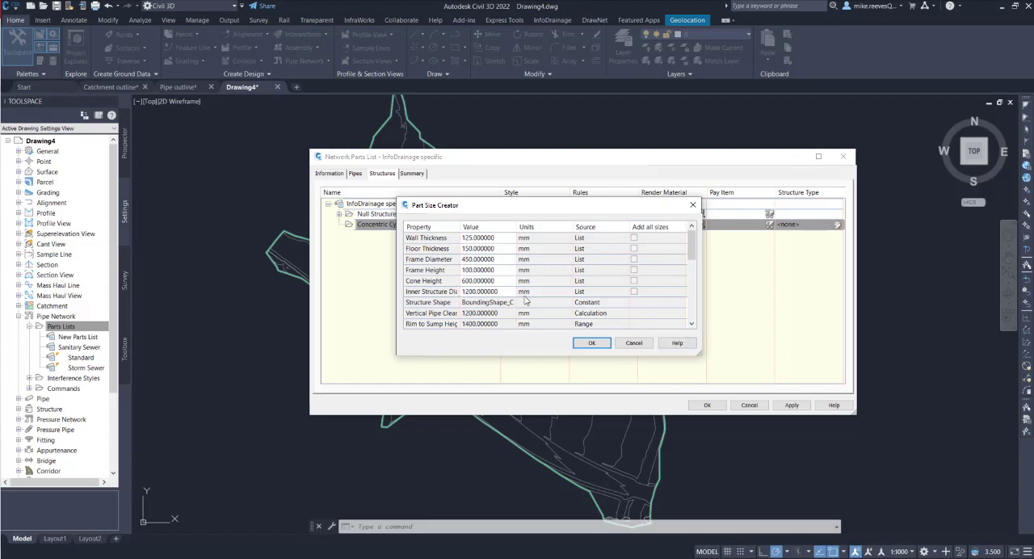
pyautogui.click(634, 291)
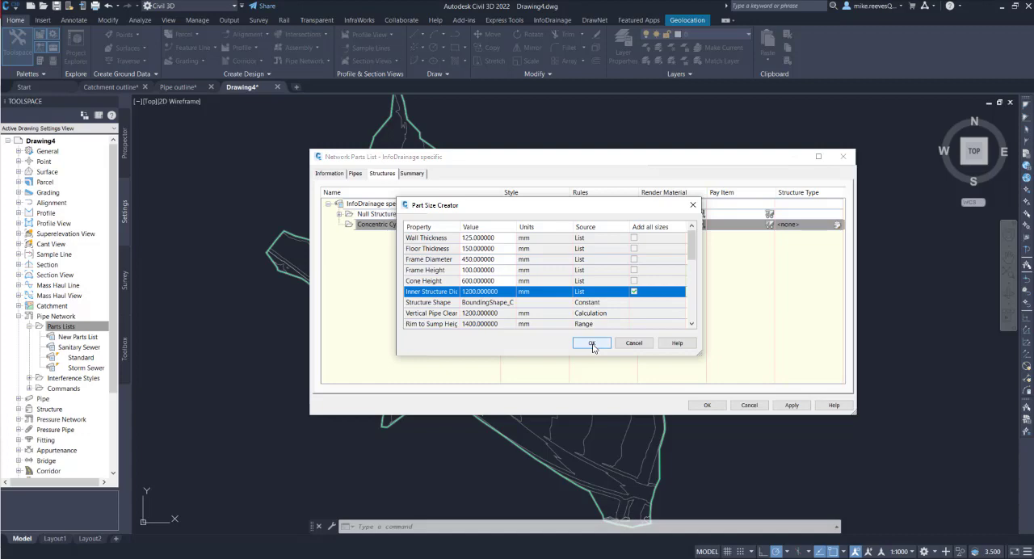
pyautogui.click(592, 343)
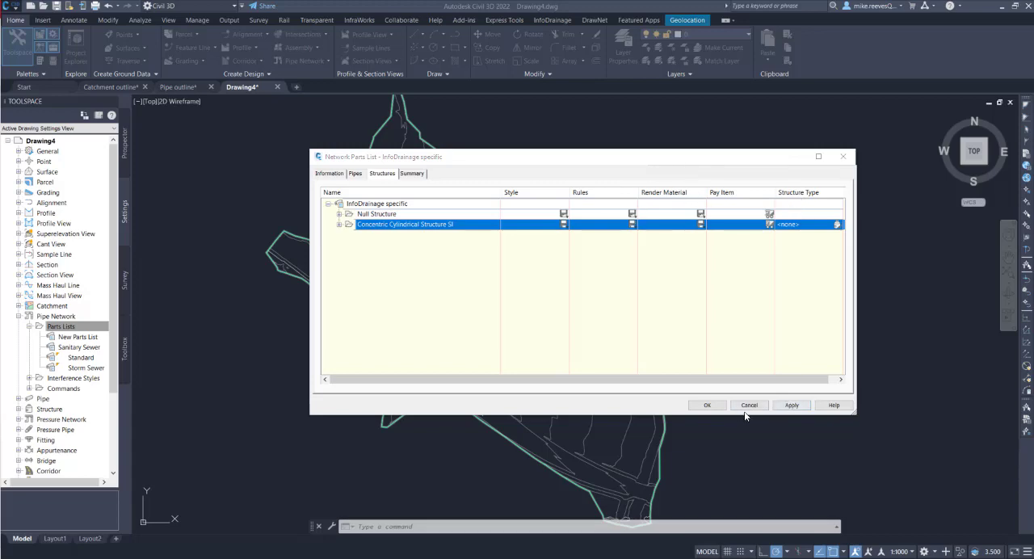
pyautogui.click(706, 405)
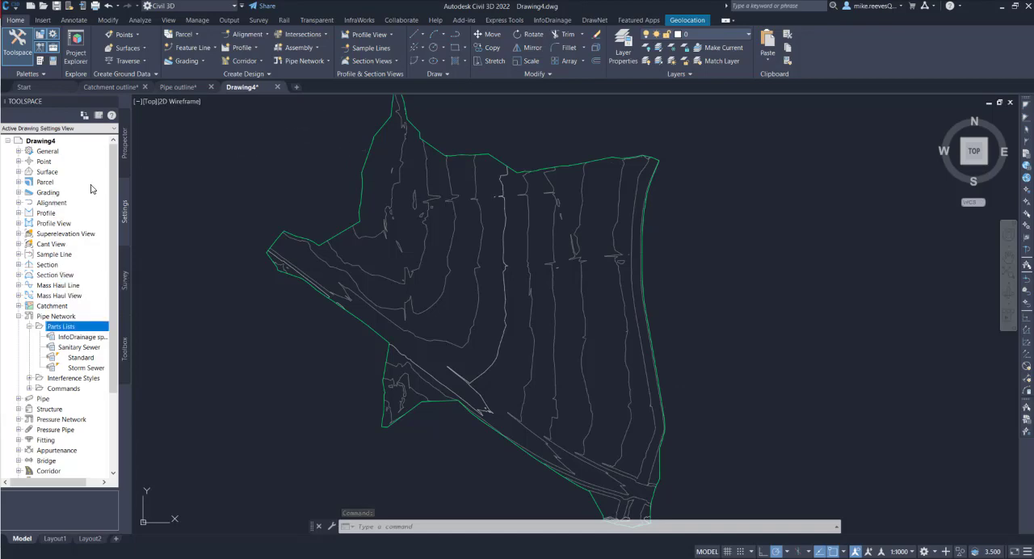
# Switch to the Pipe outline drawing and copy all segments of the pipe outline to the clipboard with COPYCLIP
pyautogui.click(125, 138)
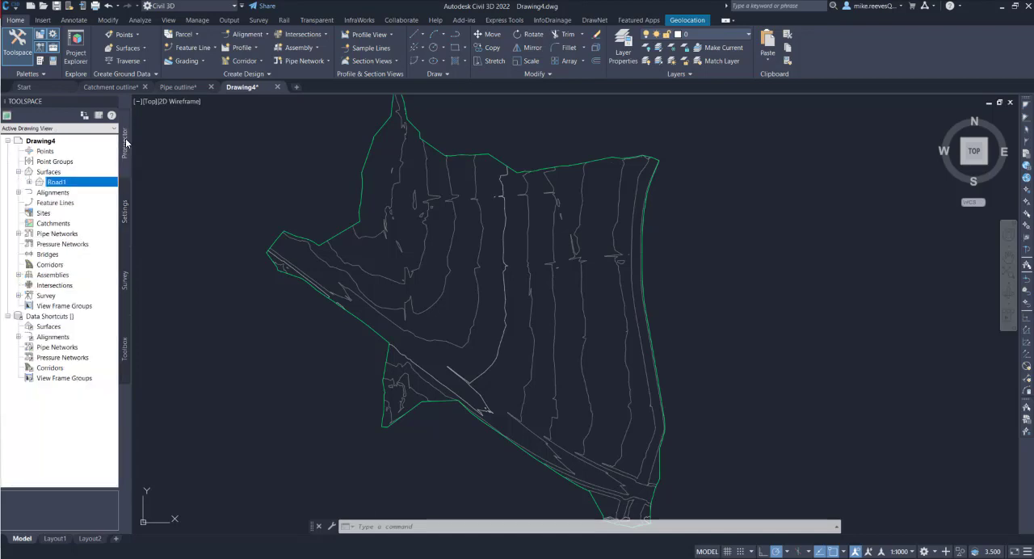
pyautogui.click(179, 86)
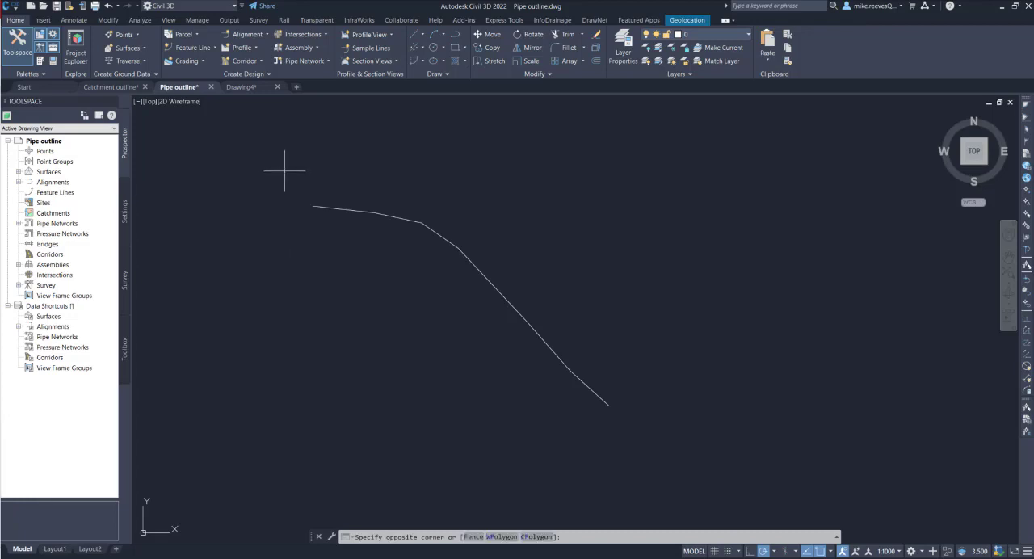
pyautogui.click(285, 170)
pyautogui.click(680, 441)
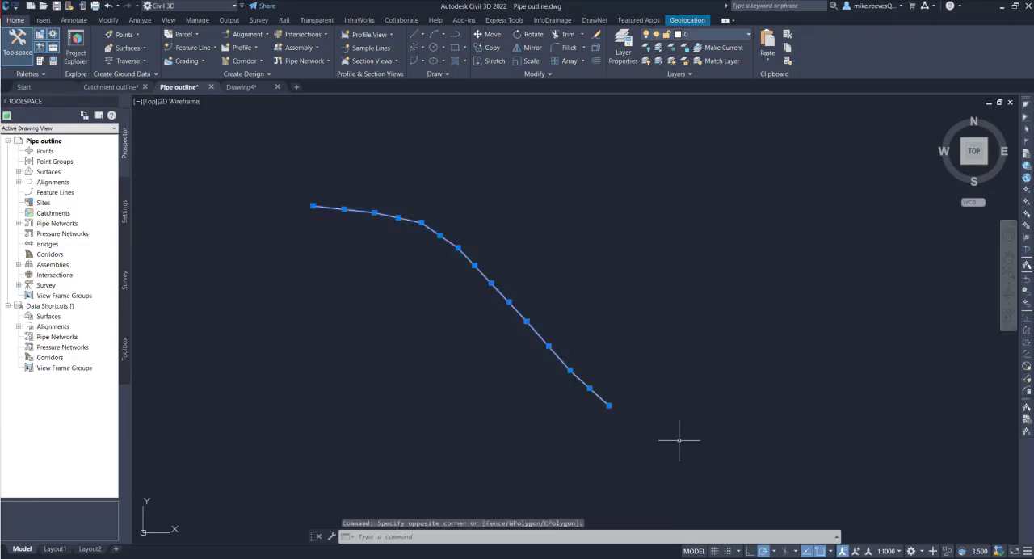
pyautogui.click(554, 538)
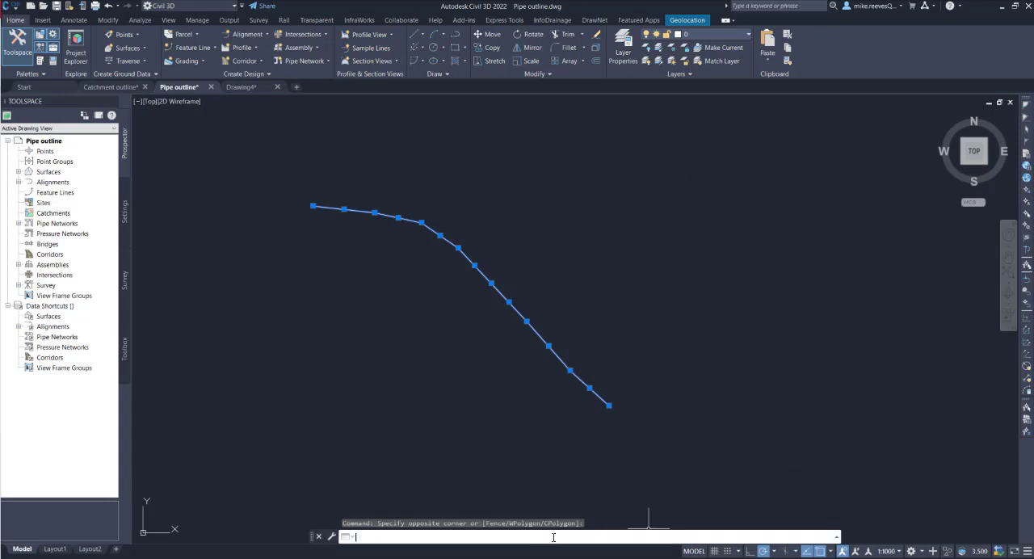
pyautogui.write('COPY')
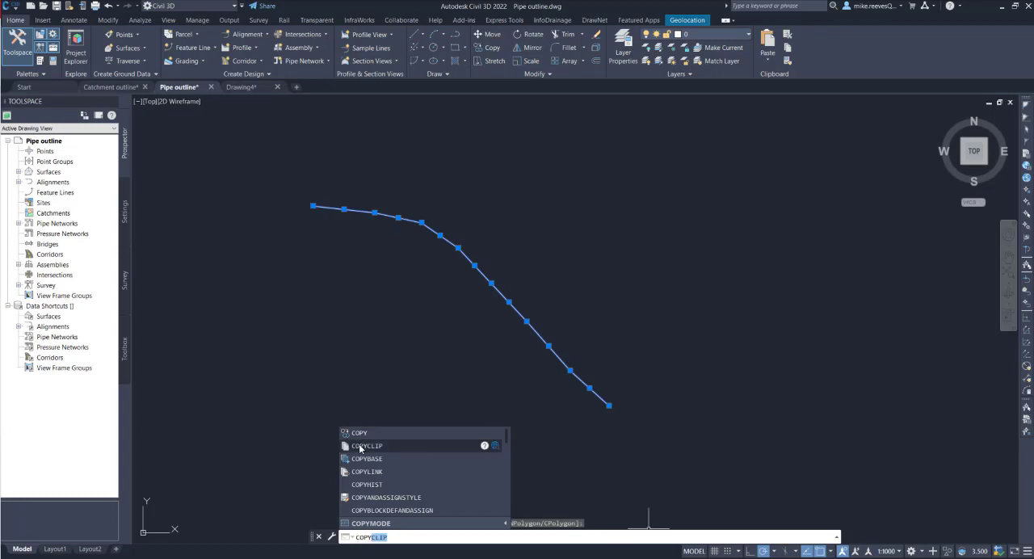
pyautogui.click(360, 445)
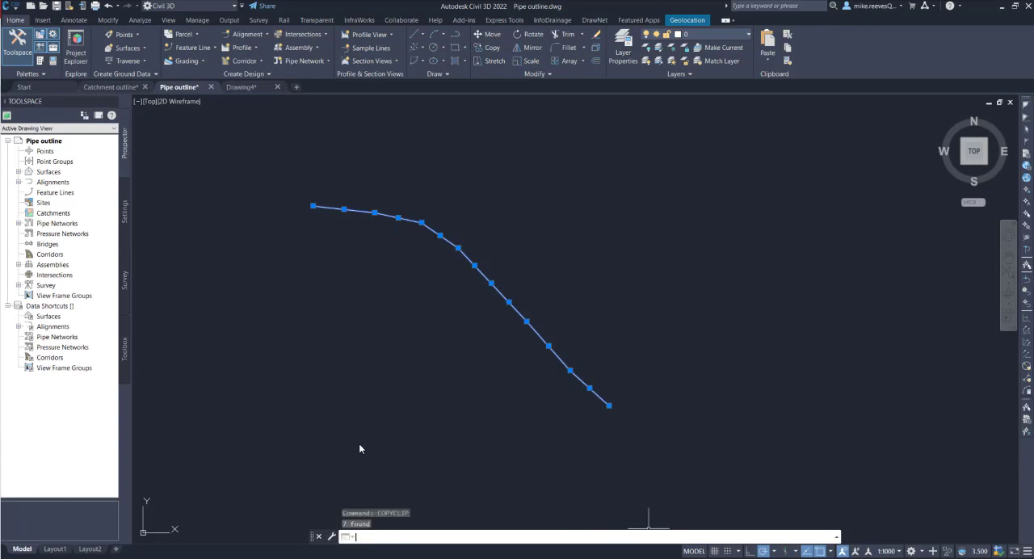
# Paste the copied pipe outline into Drawing4 at its original coordinates with PASTEORIG
pyautogui.click(242, 86)
pyautogui.click(433, 537)
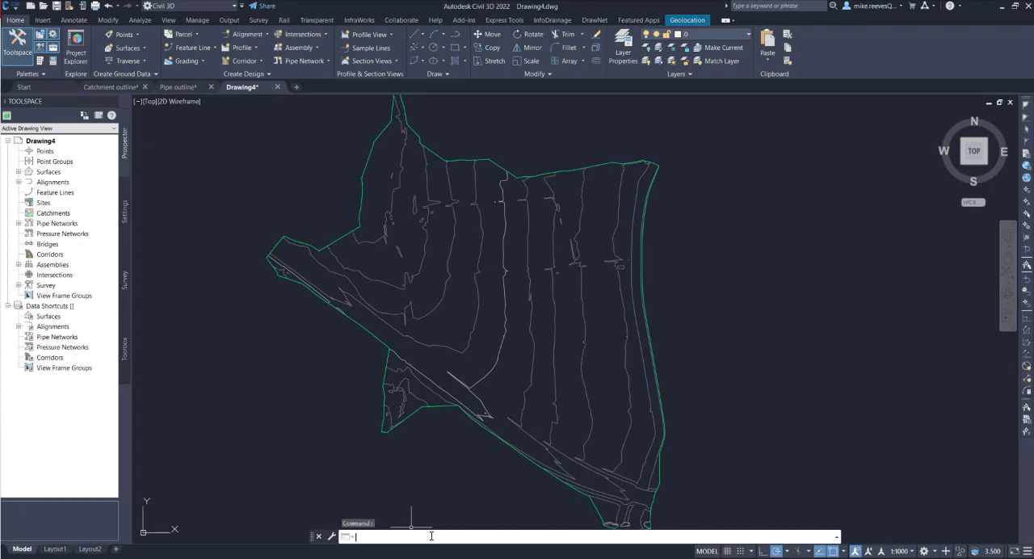
pyautogui.write('PASTE')
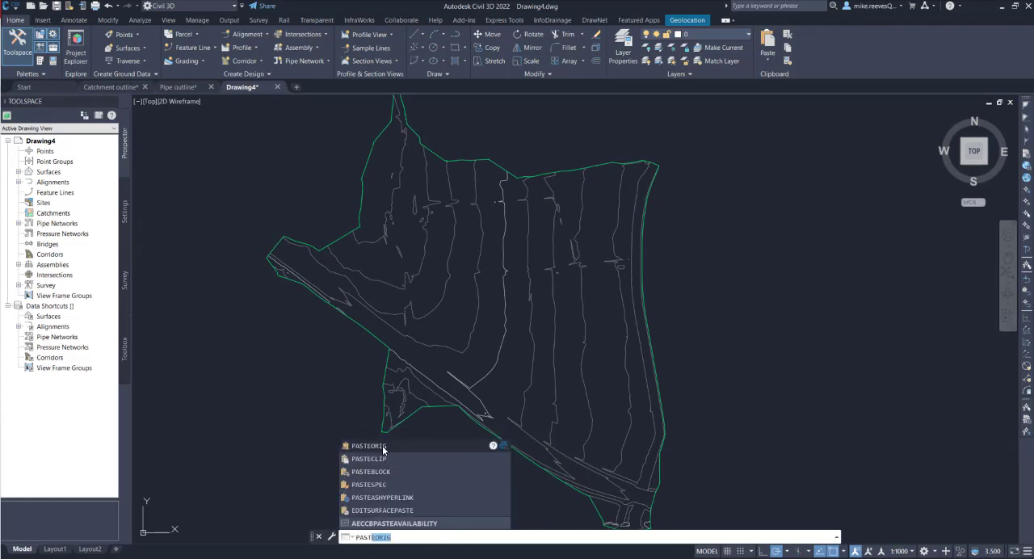
pyautogui.click(382, 447)
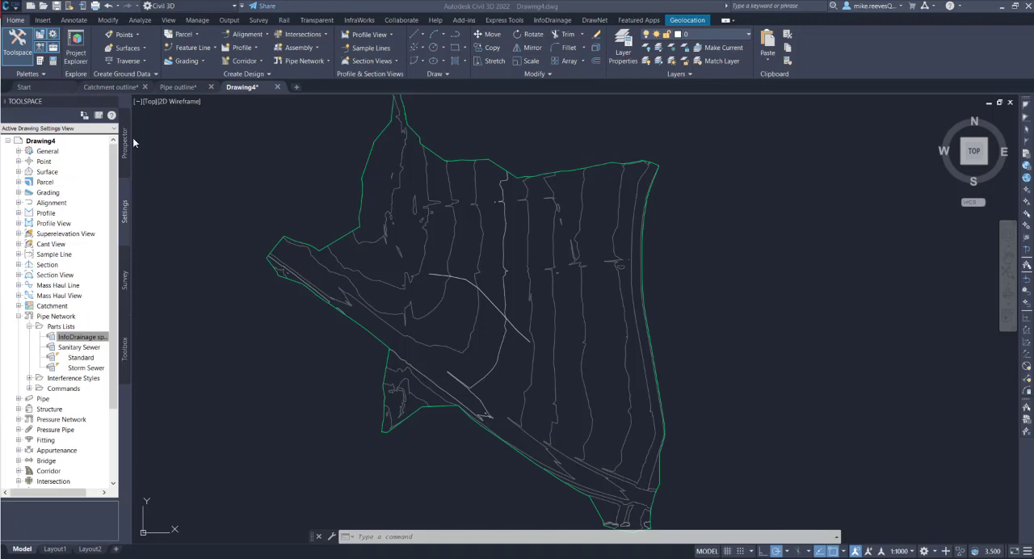
# Create a pipe network named Storm01 using the InfoDrainage specific parts list and the Road1 surface
pyautogui.click(327, 60)
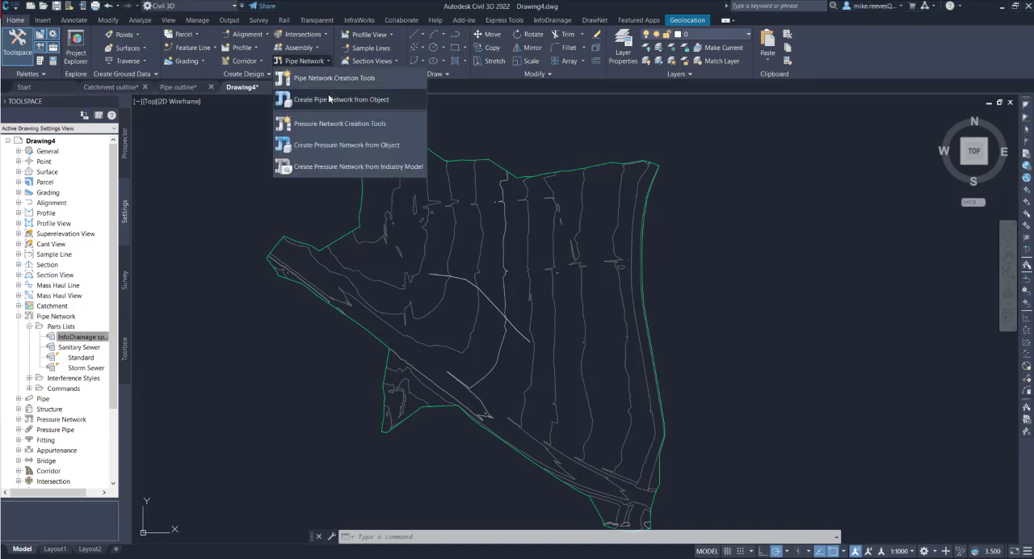
pyautogui.click(329, 77)
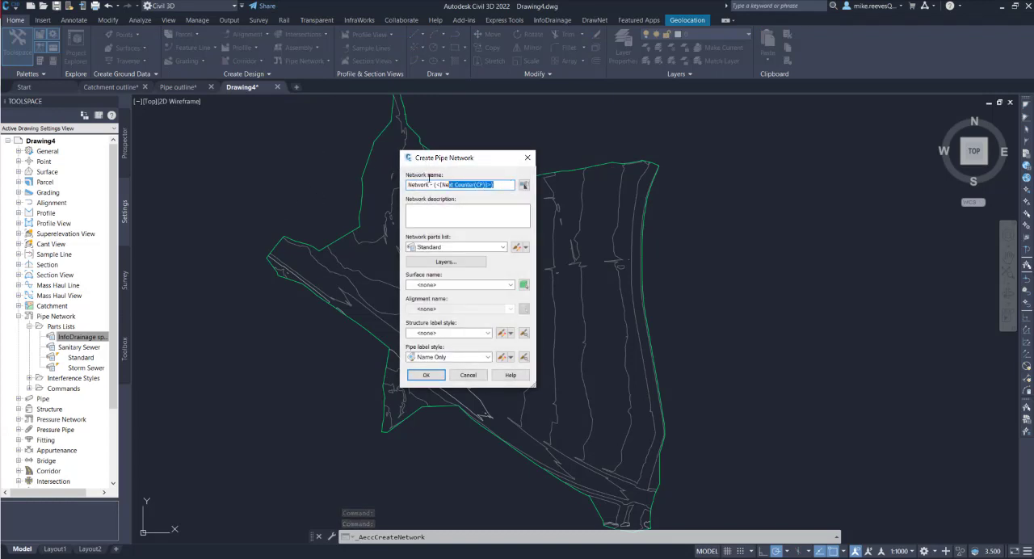
pyautogui.write('S')
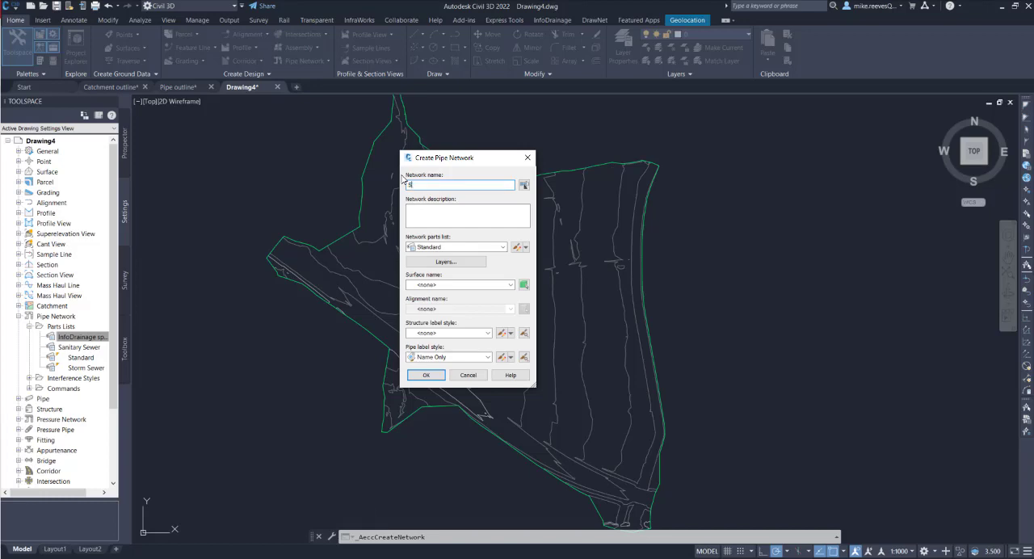
pyautogui.write('torm01')
pyautogui.click(501, 247)
pyautogui.click(452, 258)
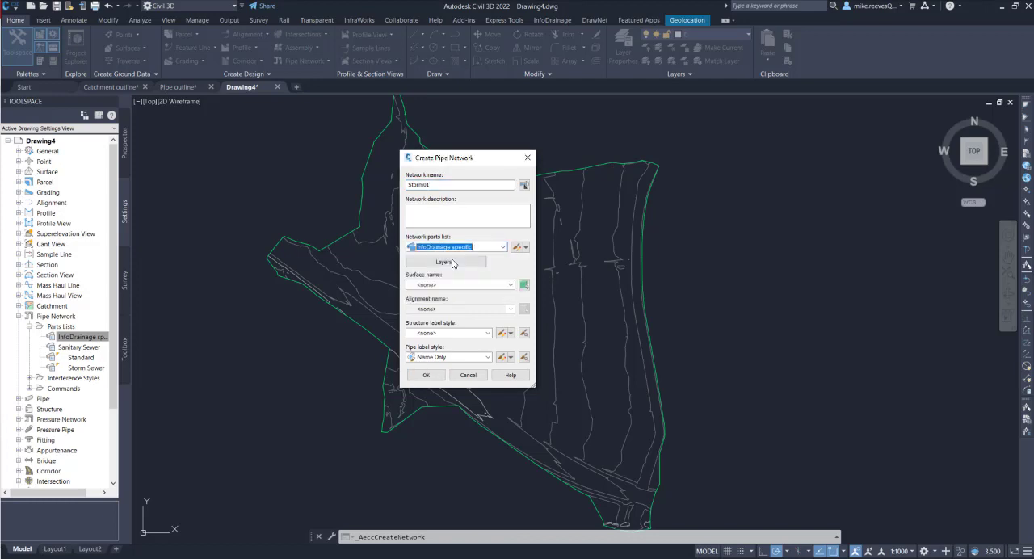
pyautogui.click(510, 285)
pyautogui.click(442, 304)
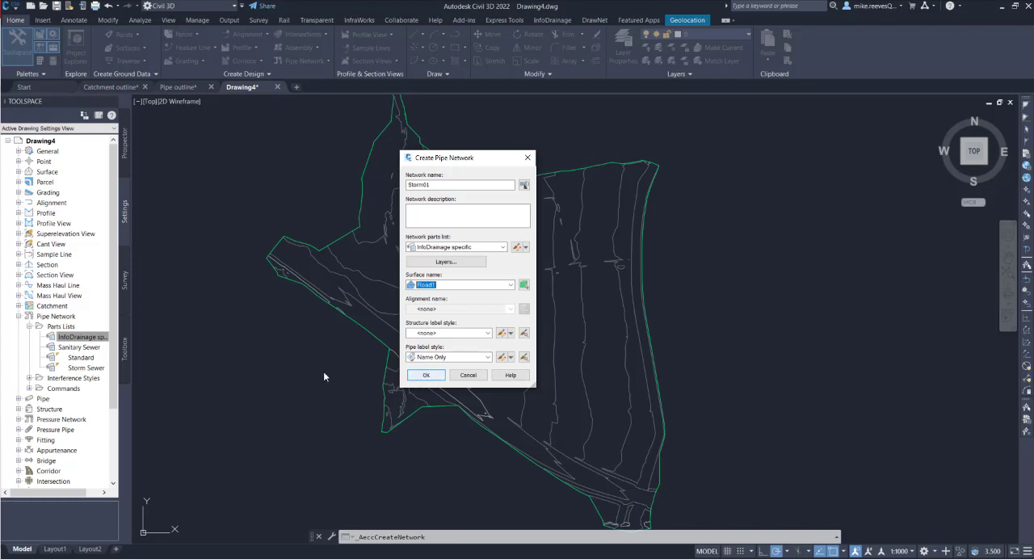
pyautogui.click(426, 377)
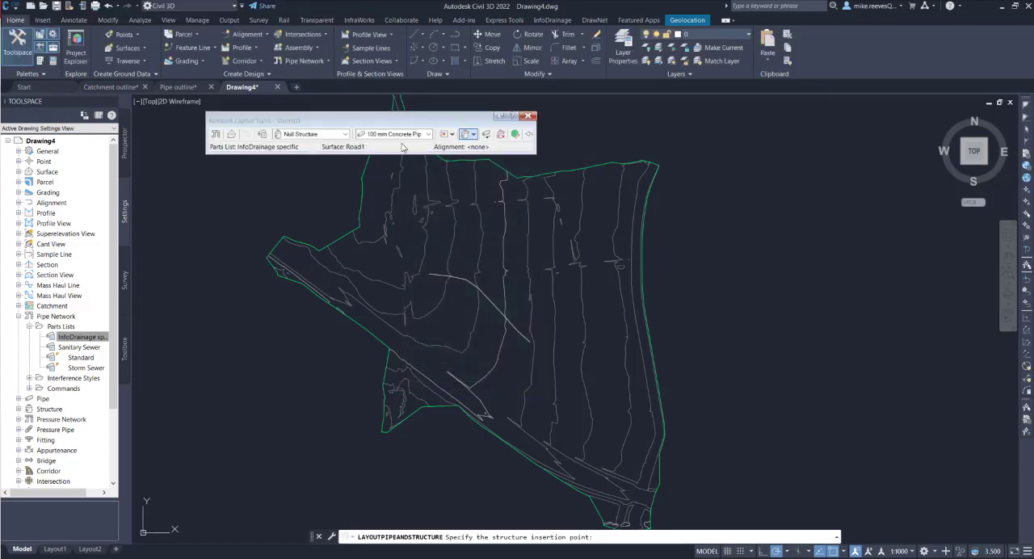
# Choose the Concentric Structure 1,350 dia 450 frame 600 cone 125 wall 150 floor as the structure for the Storm01 layout
pyautogui.moveTo(406, 116); pyautogui.dragTo(500, 132)
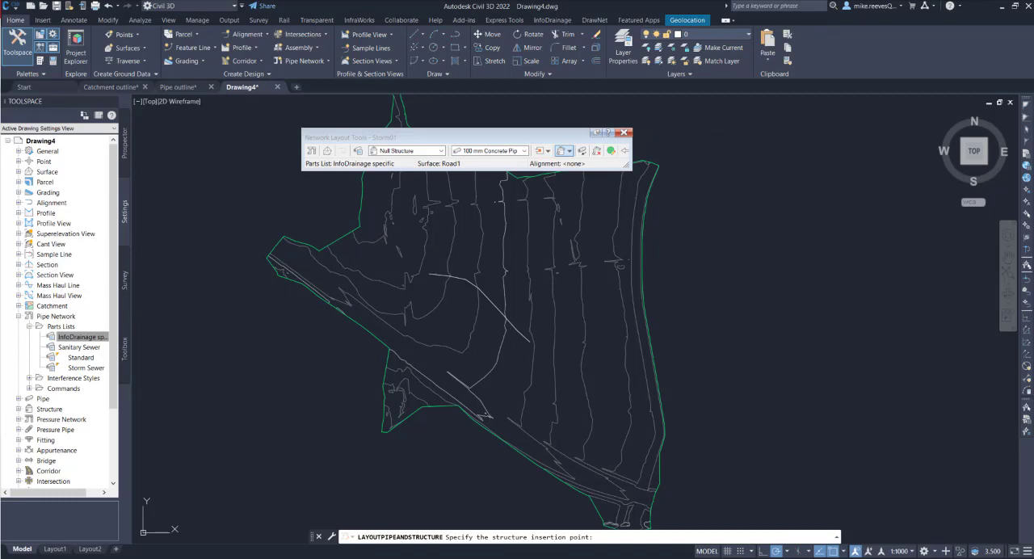
pyautogui.click(441, 151)
pyautogui.click(411, 178)
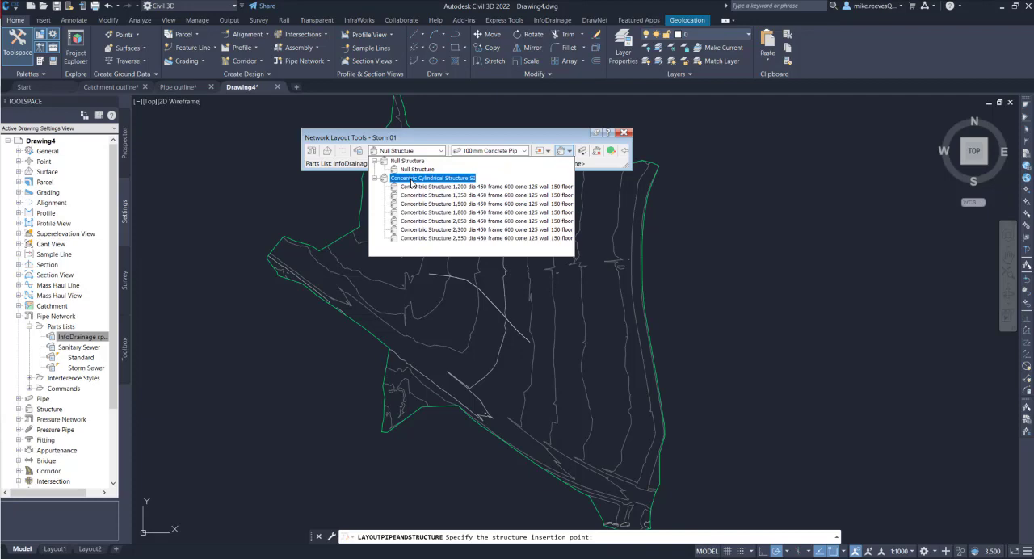
pyautogui.click(425, 194)
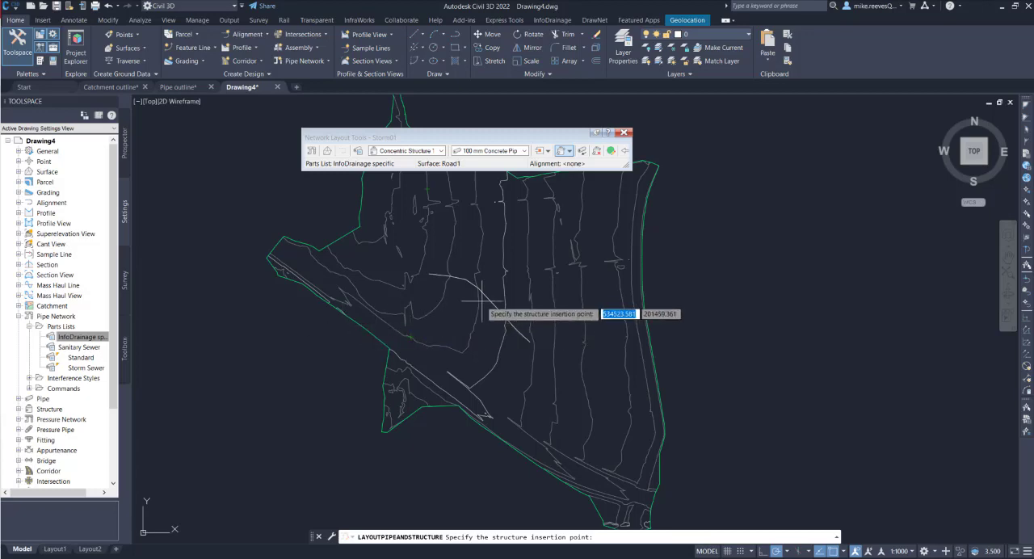
# Lay out 100 mm concrete pipes with a structure at every vertex of the pasted outline, from its northwest to its southeast end, and finish the layout
pyautogui.scroll(5, 464, 284)
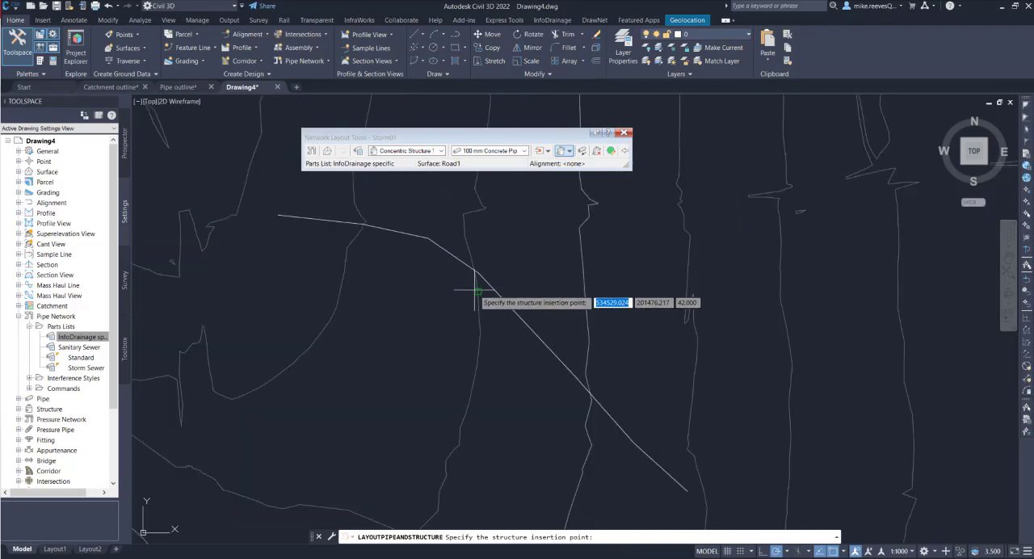
pyautogui.click(280, 217)
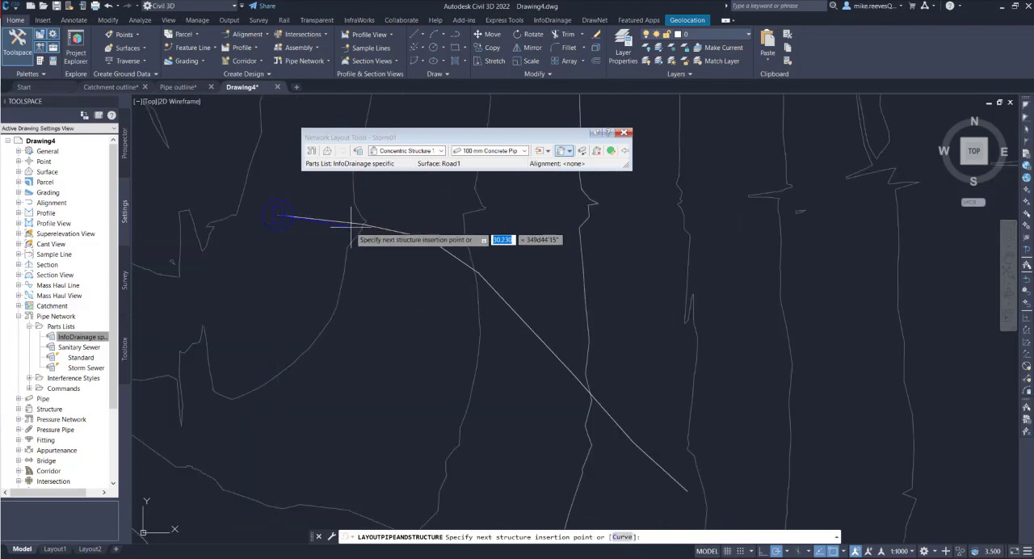
pyautogui.click(364, 224)
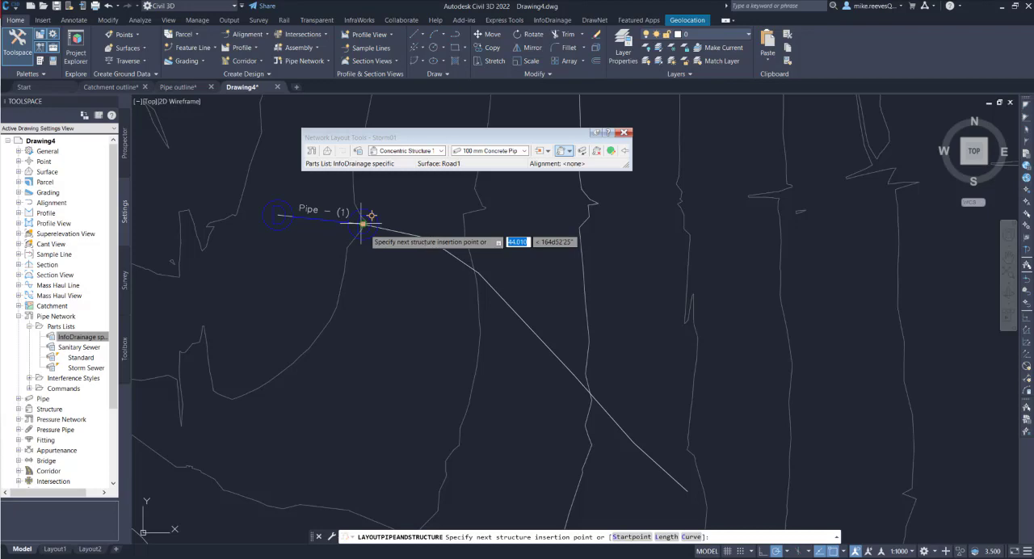
pyautogui.click(427, 238)
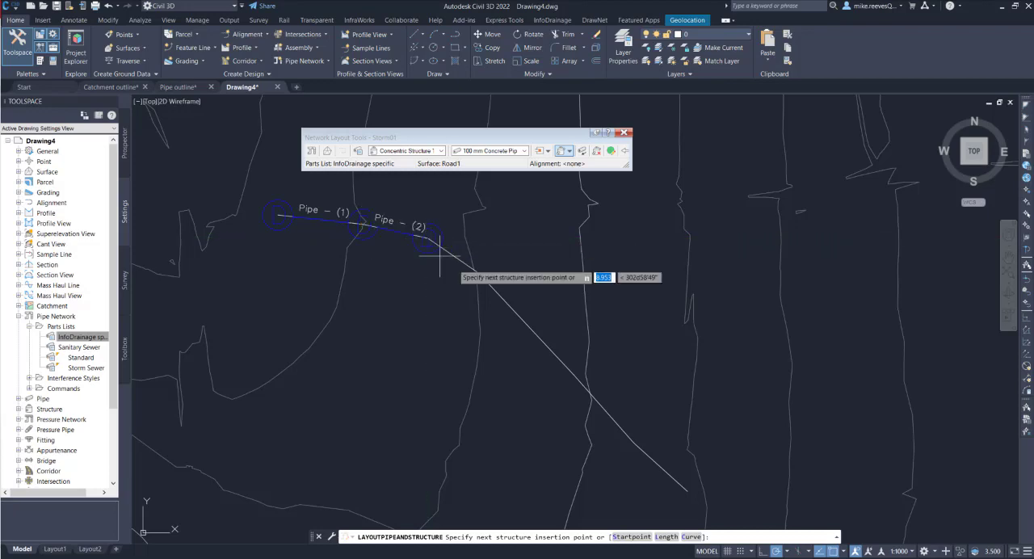
pyautogui.click(478, 275)
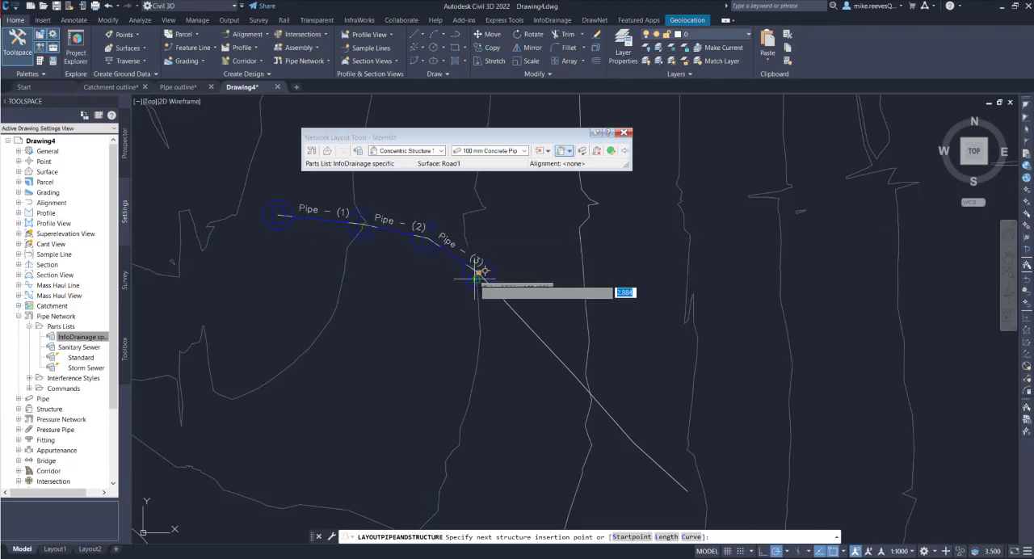
pyautogui.click(525, 322)
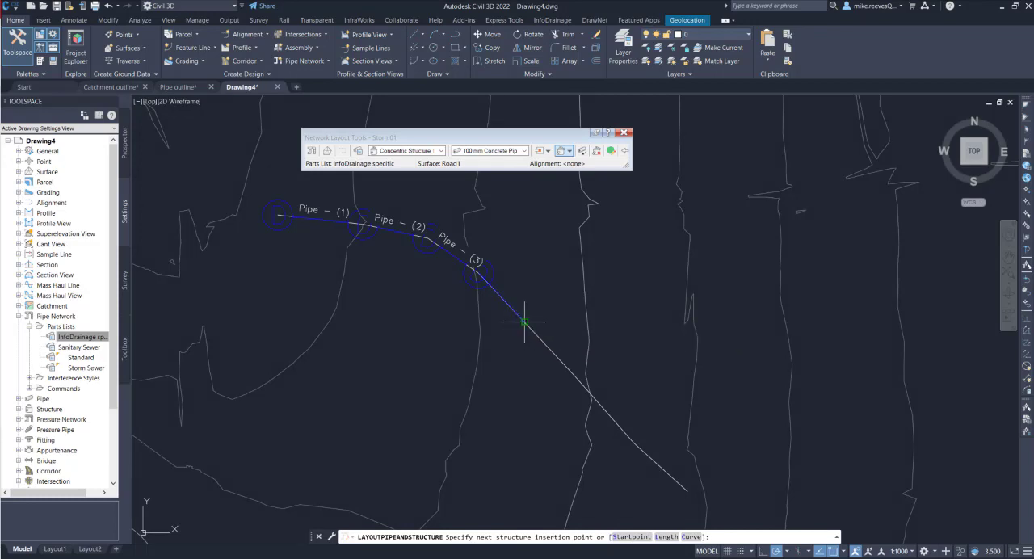
pyautogui.click(573, 375)
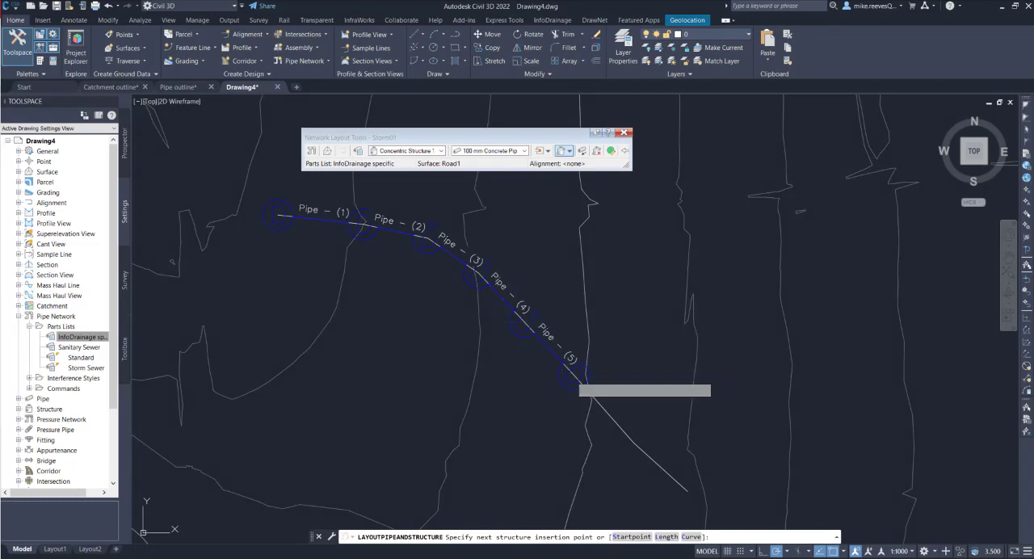
pyautogui.click(632, 441)
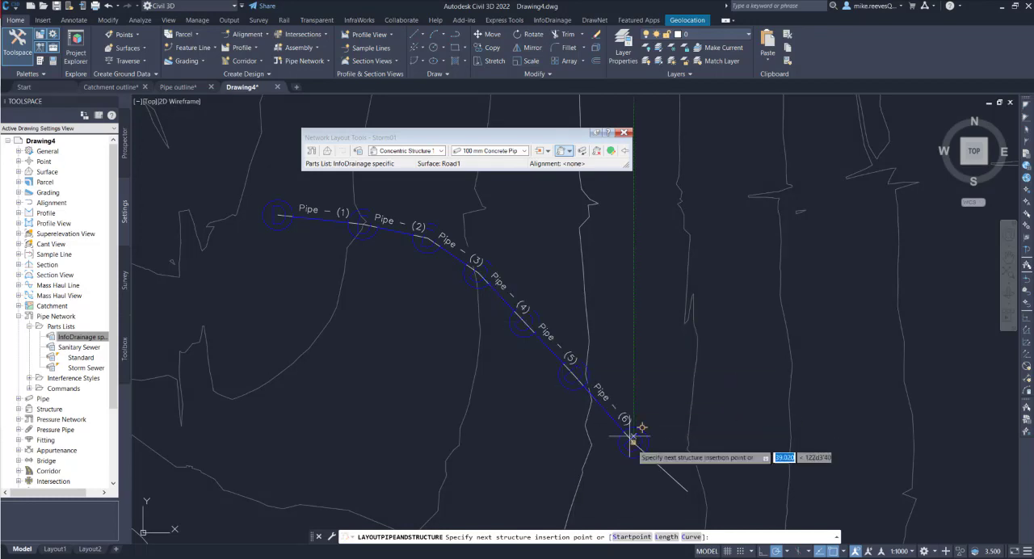
pyautogui.click(687, 490)
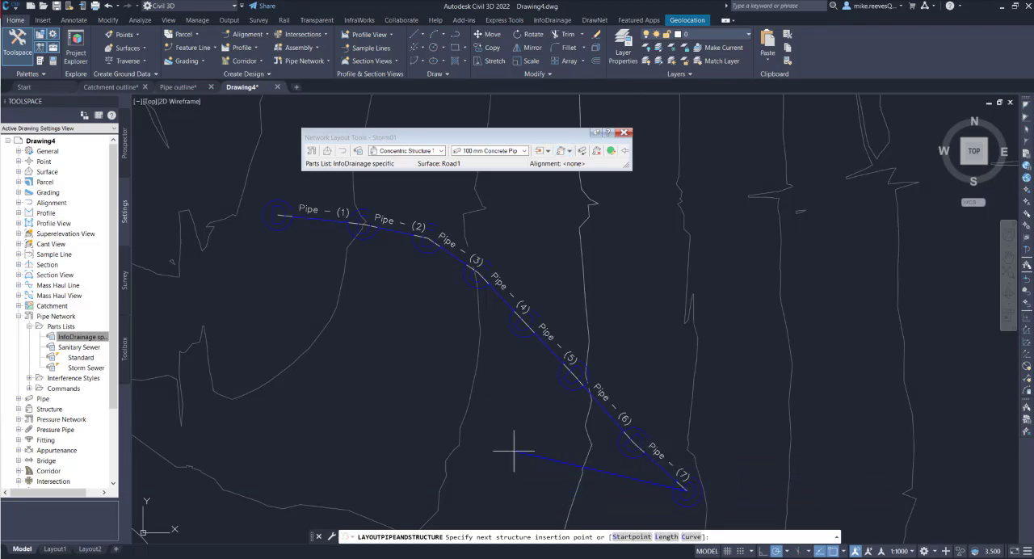
pyautogui.press('Return')
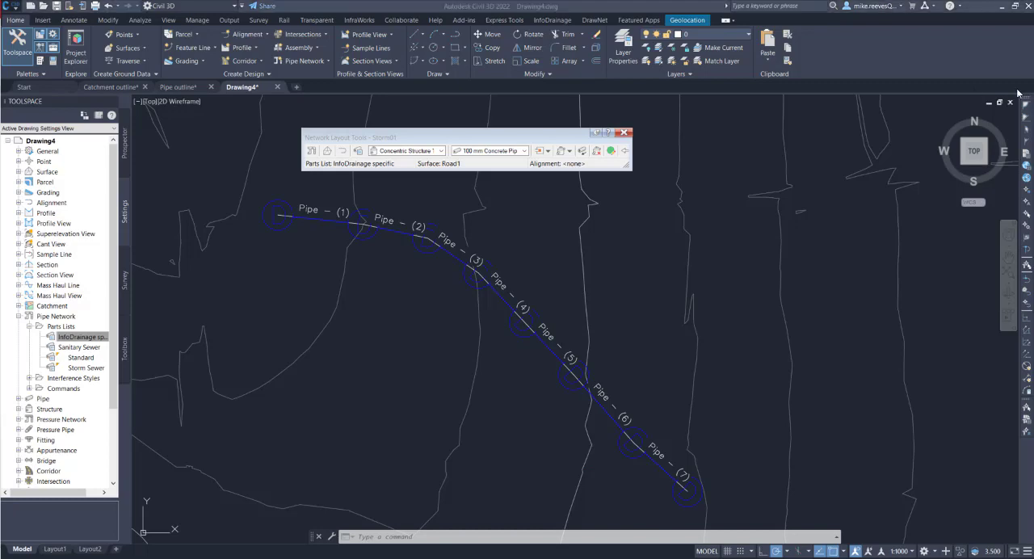
pyautogui.click(624, 134)
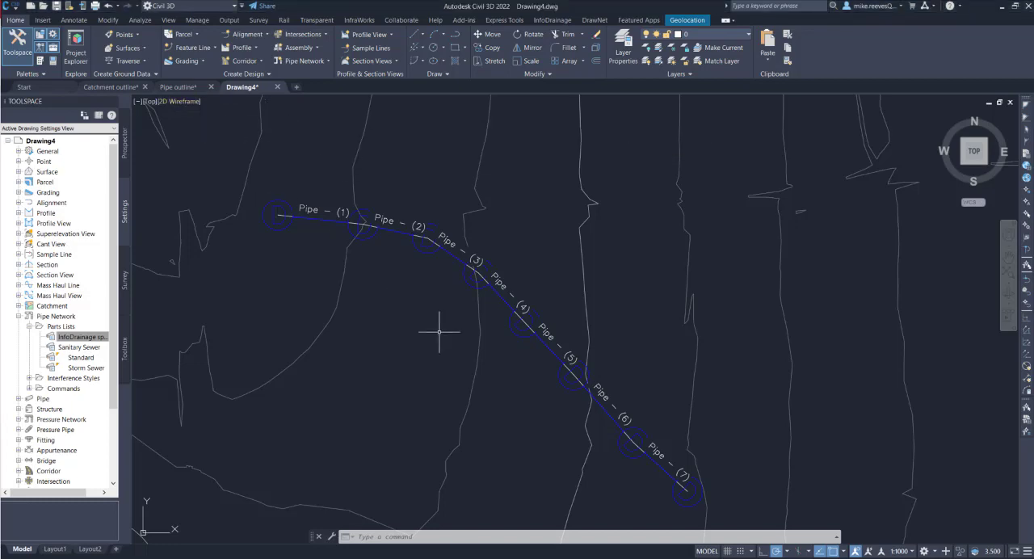
pyautogui.moveTo(439, 328)
pyautogui.mouseDown(button='middle')
pyautogui.moveTo(428, 267)
pyautogui.moveTo(444, 297)
pyautogui.mouseUp(button='middle')
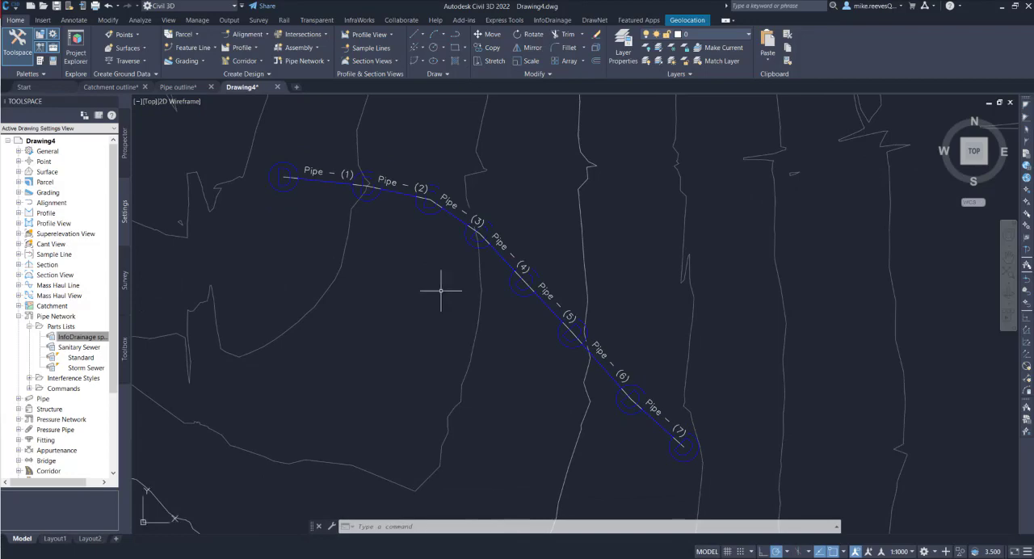
# Copy all the catchment outline polylines from the Catchment outline drawing to the clipboard with COPYCLIP
pyautogui.scroll(-5, 439, 288)
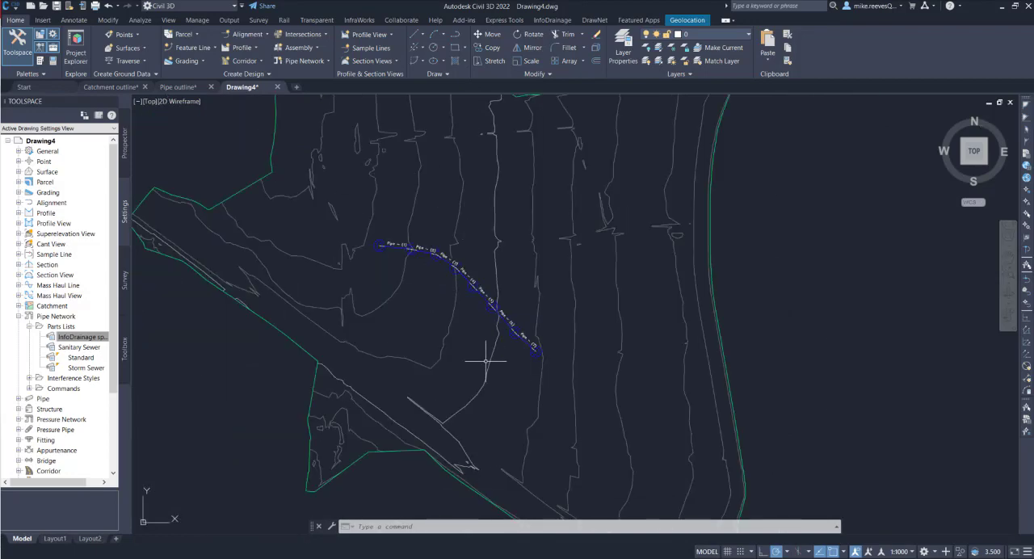
pyautogui.click(123, 89)
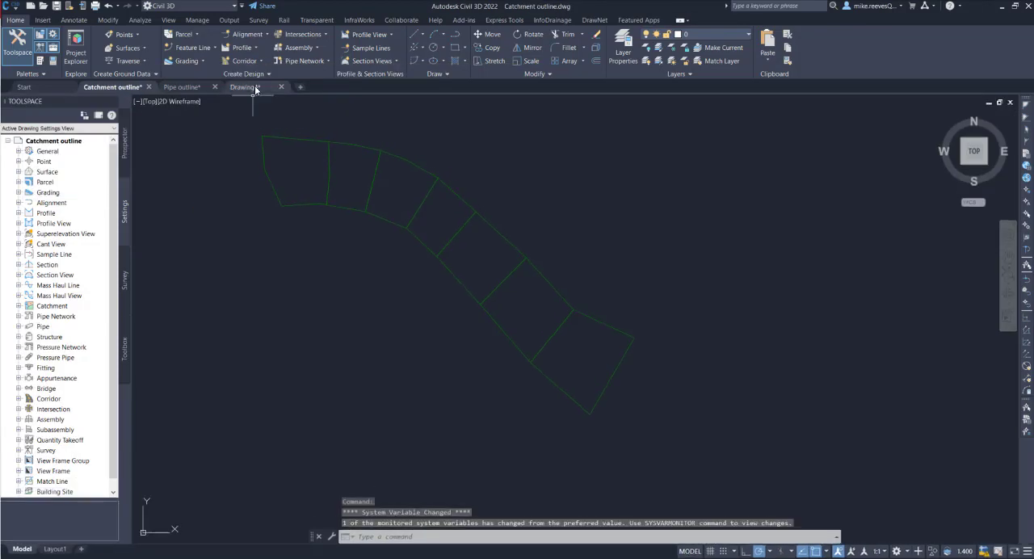
pyautogui.click(246, 121)
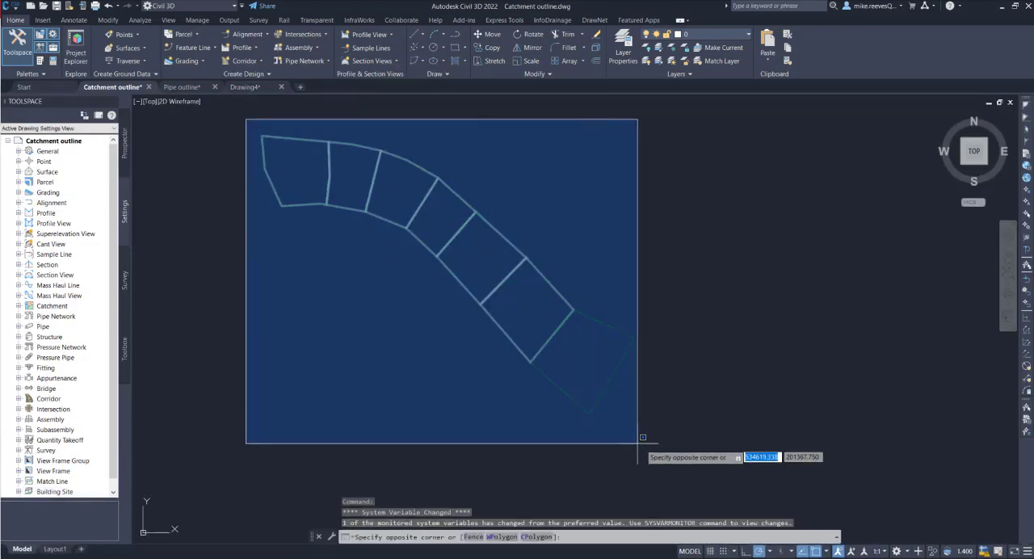
pyautogui.click(646, 437)
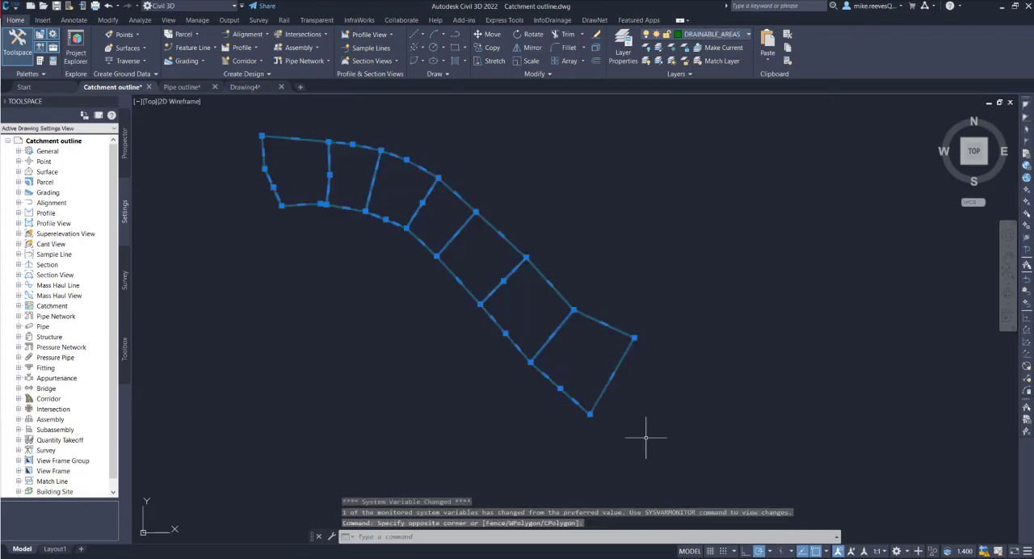
pyautogui.click(463, 538)
pyautogui.write('c')
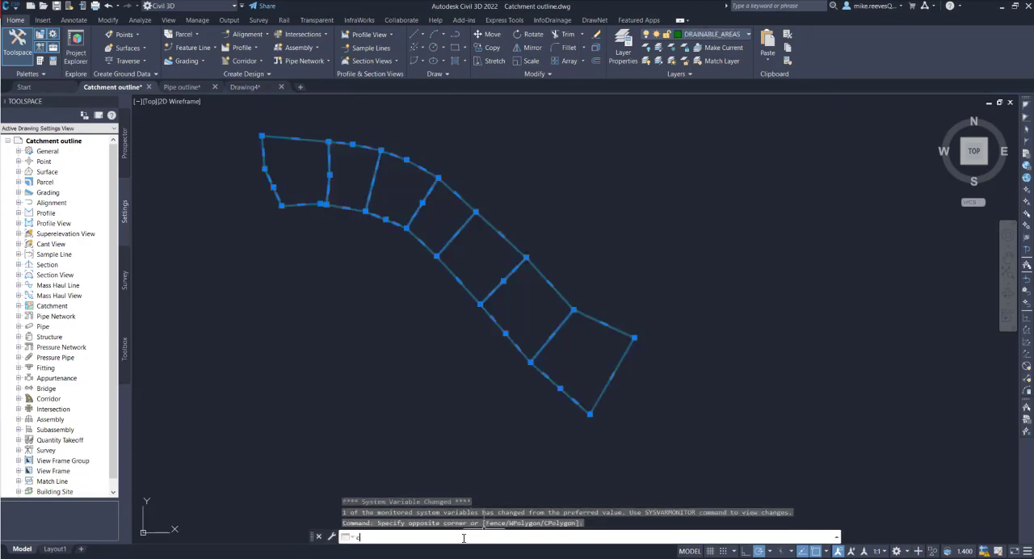
pyautogui.write('opy')
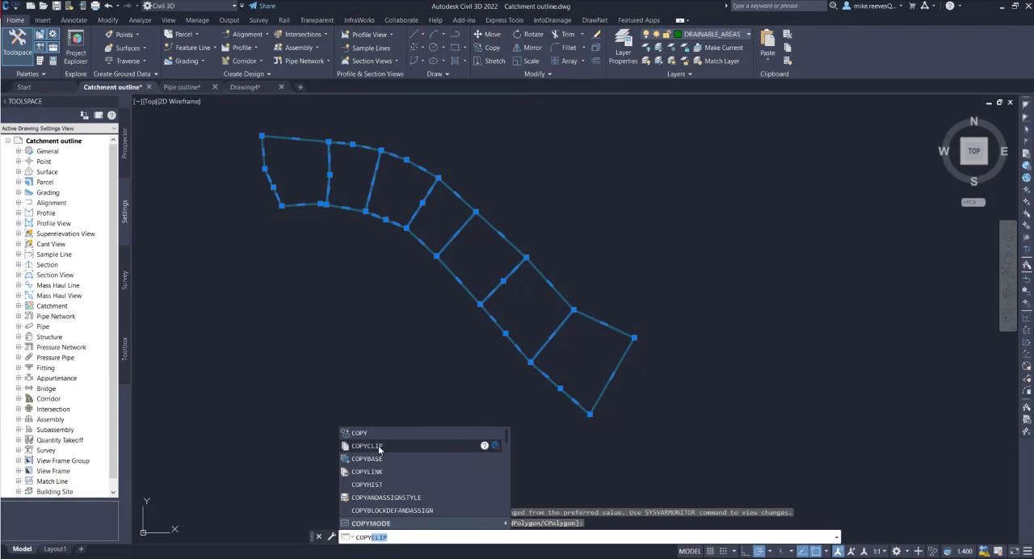
pyautogui.click(378, 449)
# Paste the copied catchment outlines into Drawing4 at their original coordinates with PASTEORIG
pyautogui.click(239, 85)
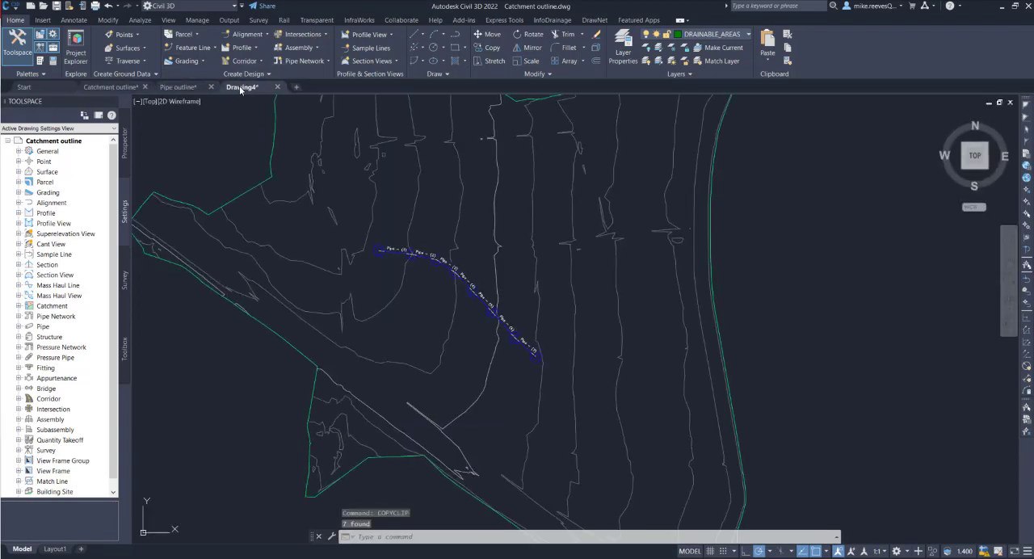
pyautogui.click(425, 537)
pyautogui.write('past')
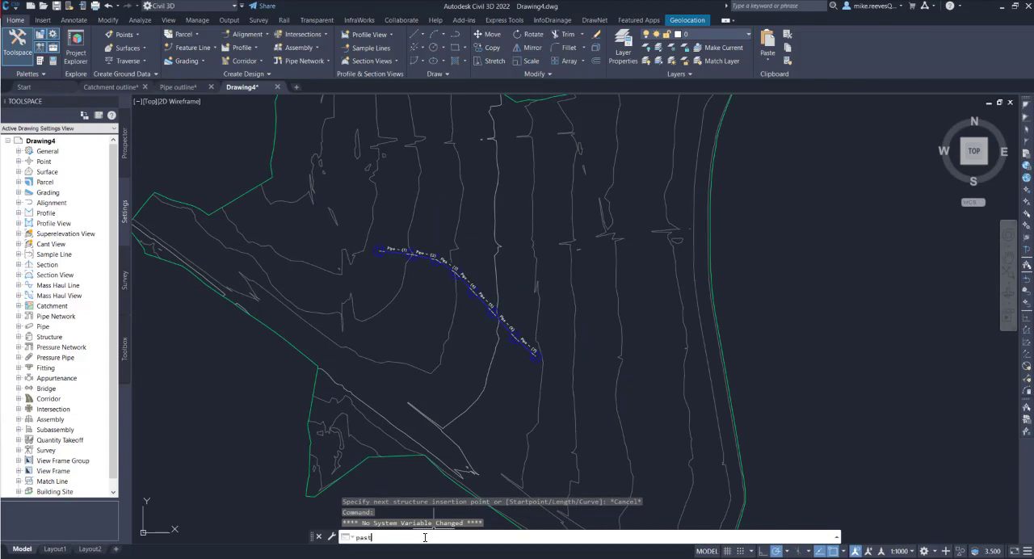
pyautogui.click(366, 454)
pyautogui.press('Return')
# Start creating a catchment from object using the westernmost pasted outline as its boundary, skipping the flow path
pyautogui.scroll(4, 445, 304)
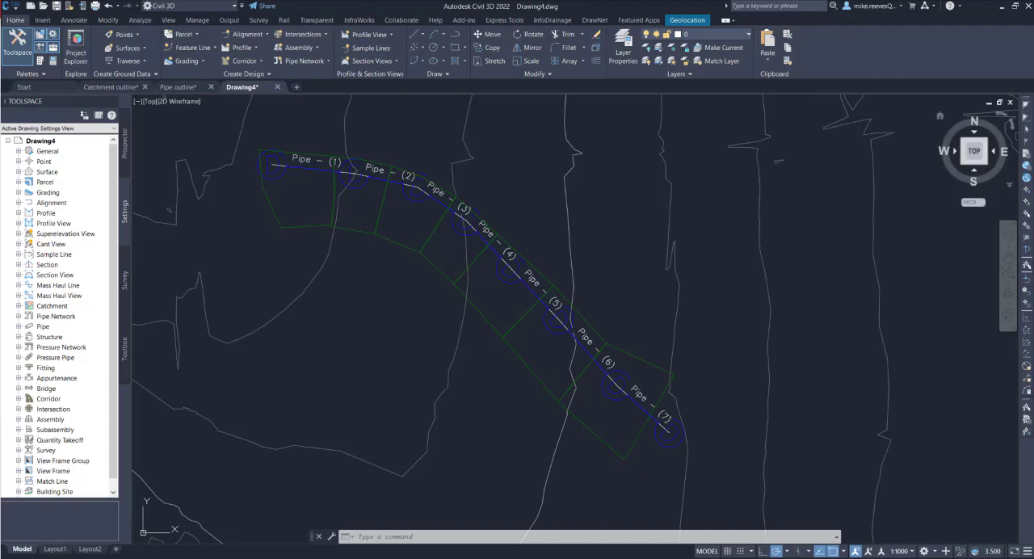
pyautogui.click(140, 20)
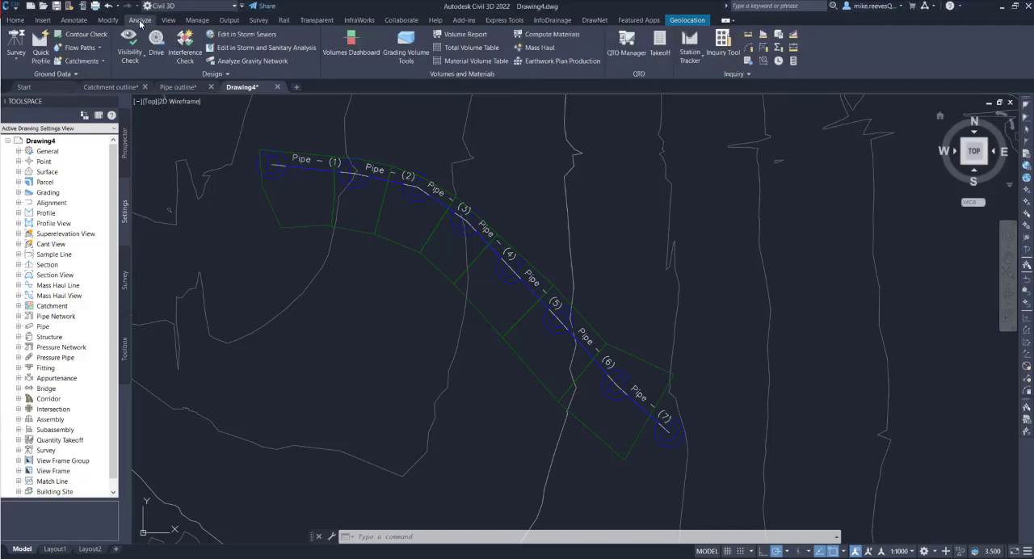
pyautogui.click(103, 62)
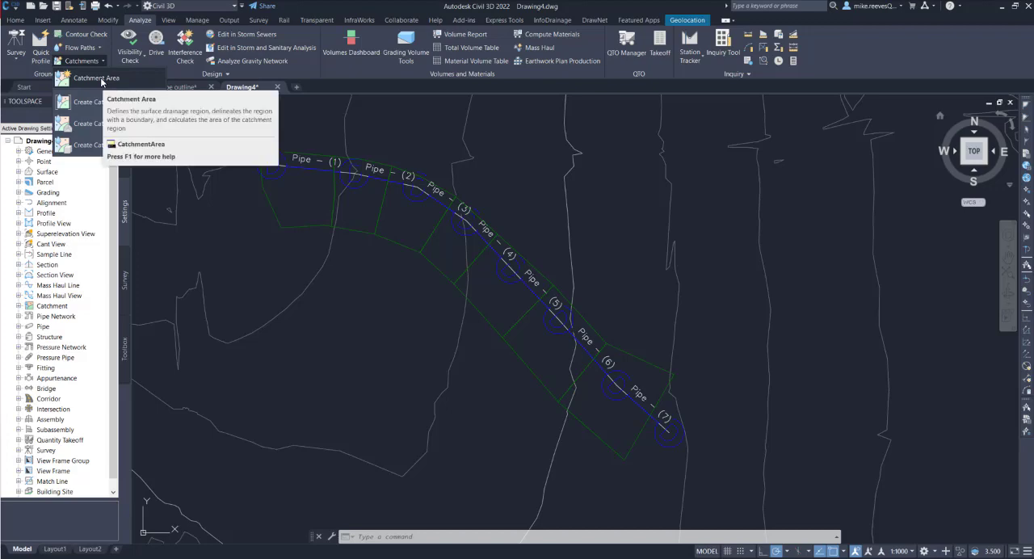
pyautogui.click(86, 145)
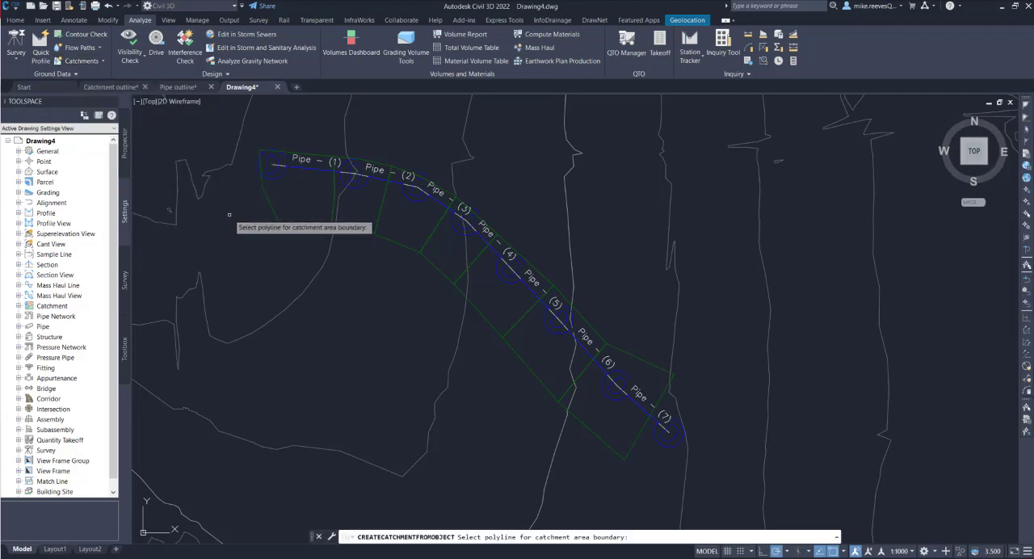
pyautogui.click(267, 195)
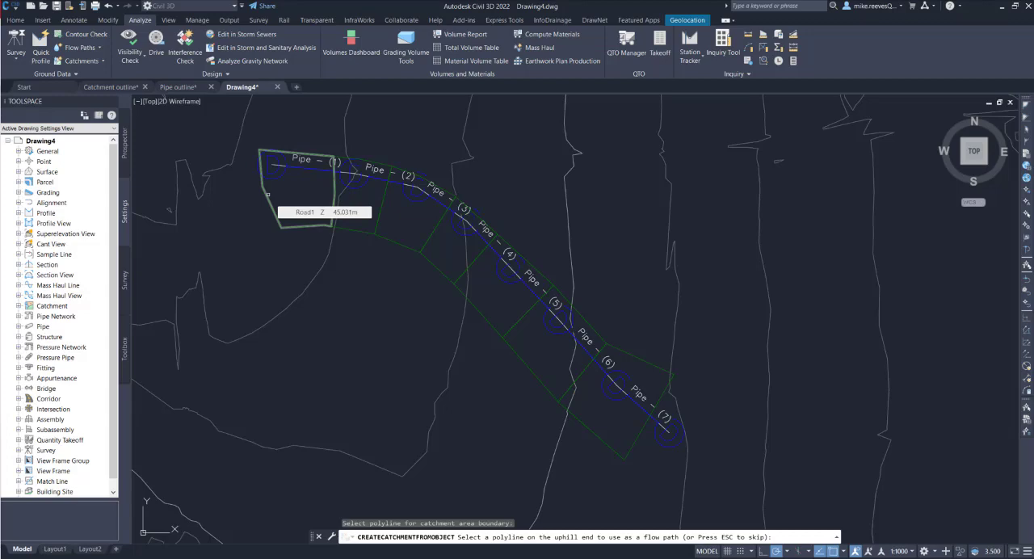
pyautogui.press('Escape')
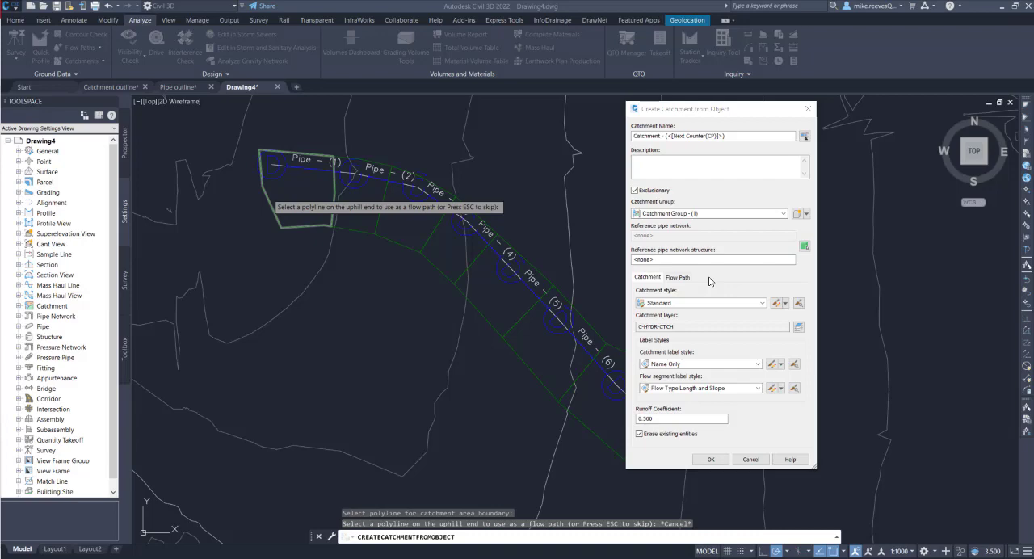
# Assign the westernmost structure of Storm01 as the catchment's reference structure, review the flow path settings and create the catchment
pyautogui.click(804, 247)
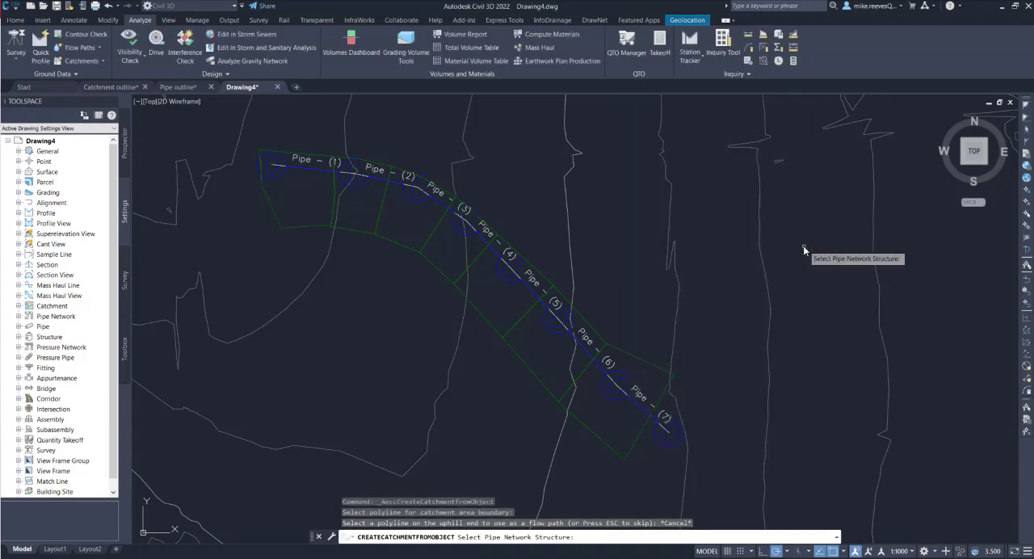
pyautogui.click(277, 176)
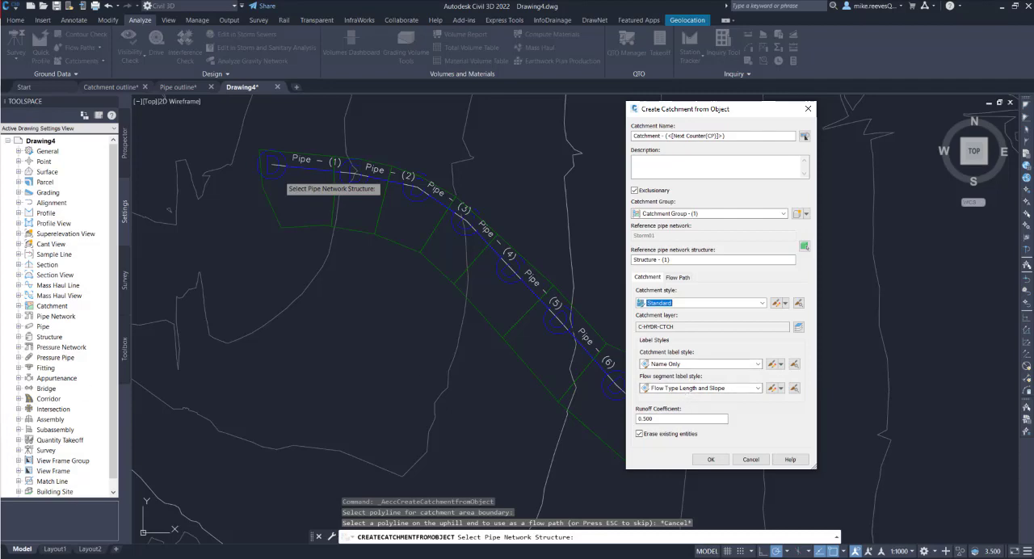
pyautogui.click(677, 278)
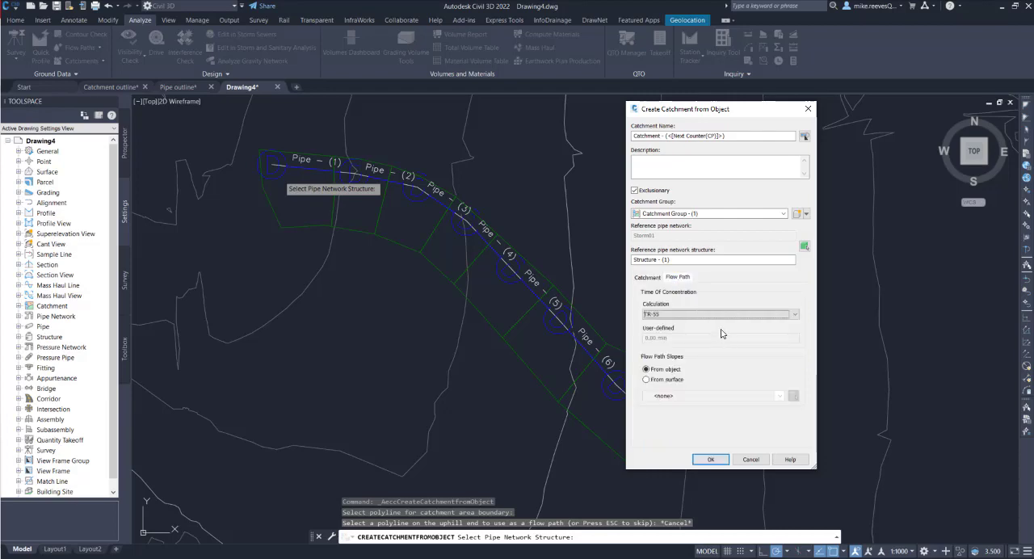
pyautogui.click(704, 313)
pyautogui.click(647, 277)
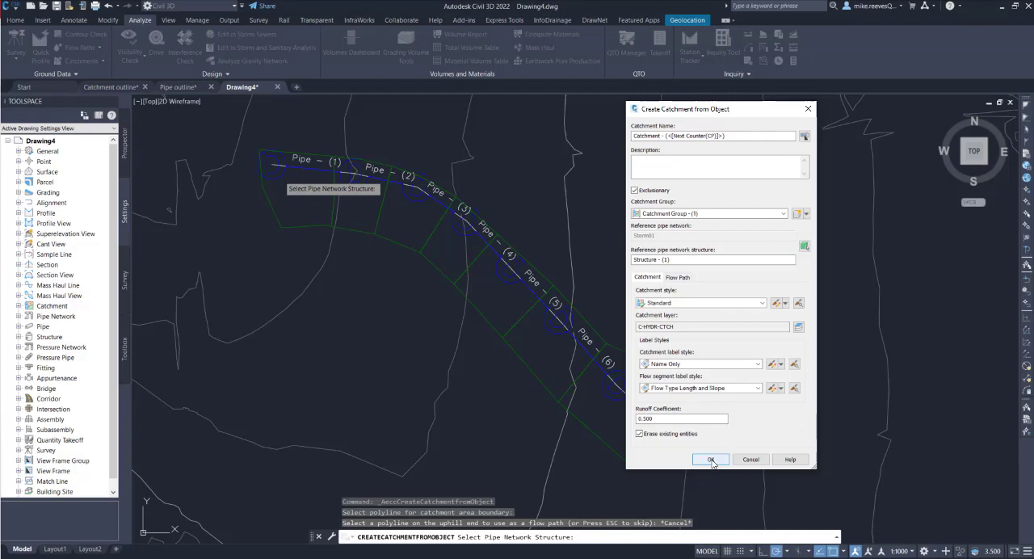
pyautogui.click(711, 459)
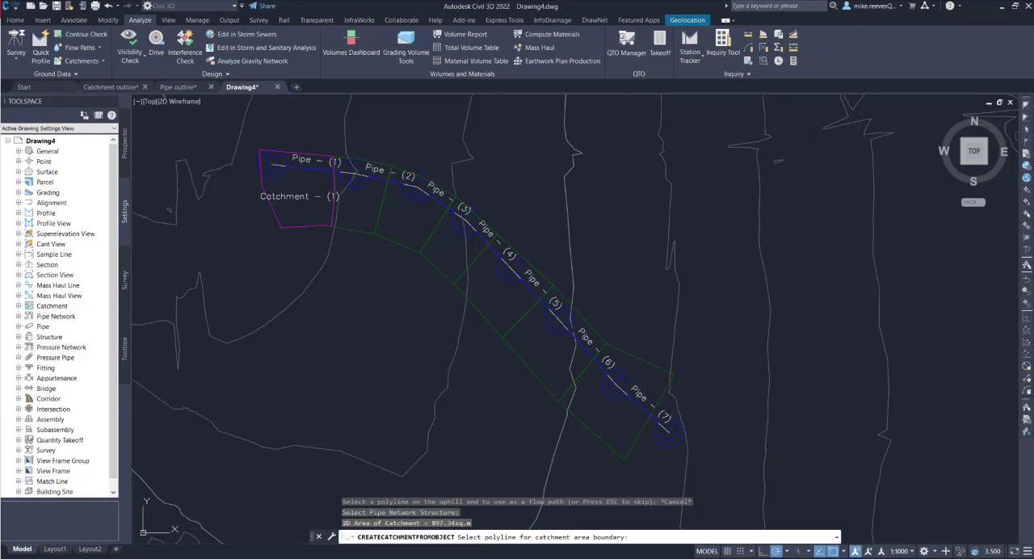
# Create a catchment from the second outline from the west, without a flow path, referencing Structure - (2) of Storm01
pyautogui.click(102, 61)
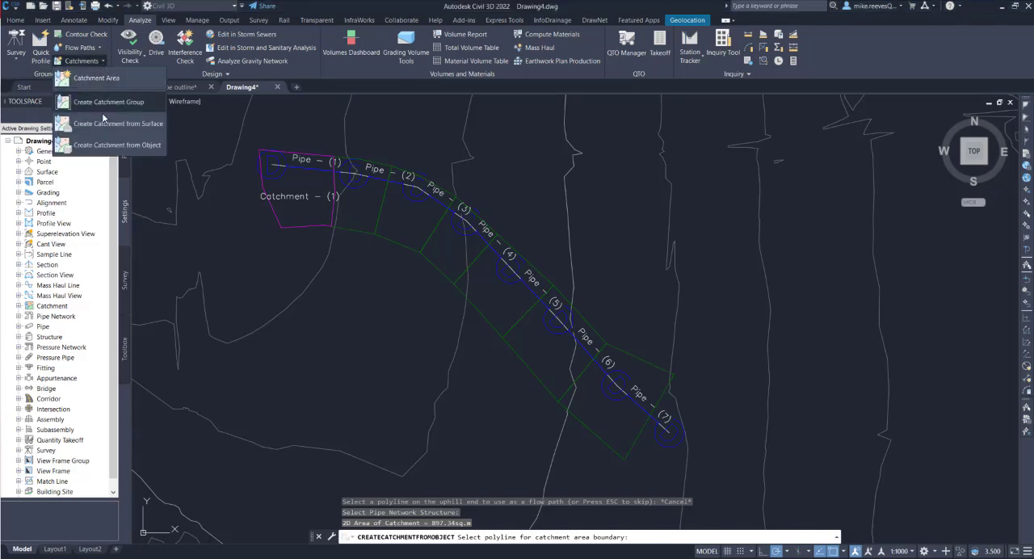
pyautogui.click(103, 148)
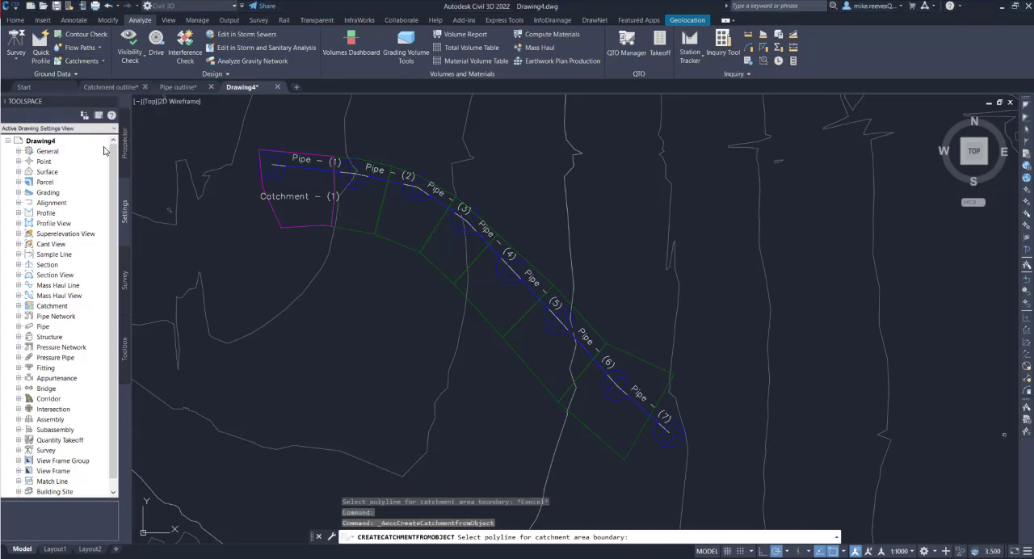
pyautogui.click(351, 230)
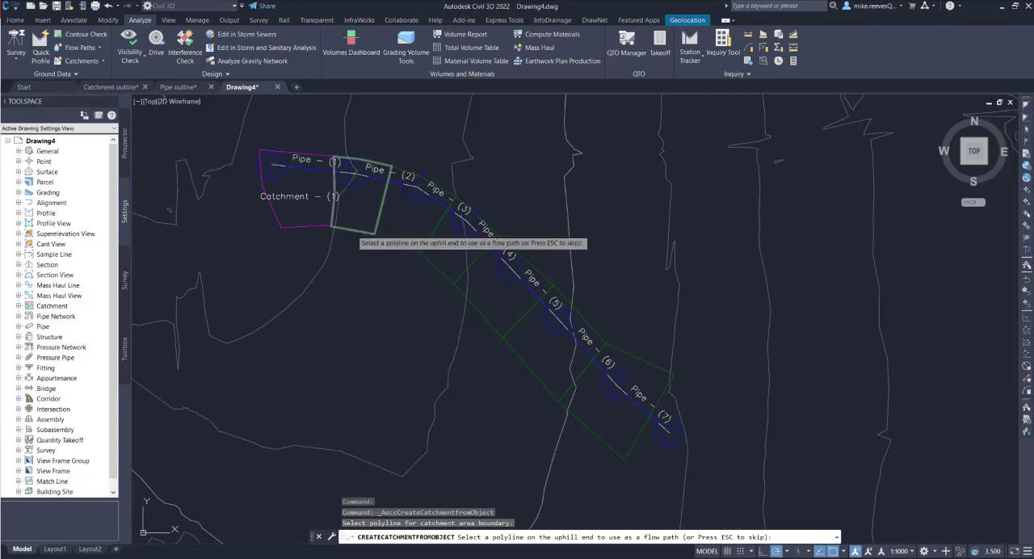
pyautogui.press('Escape')
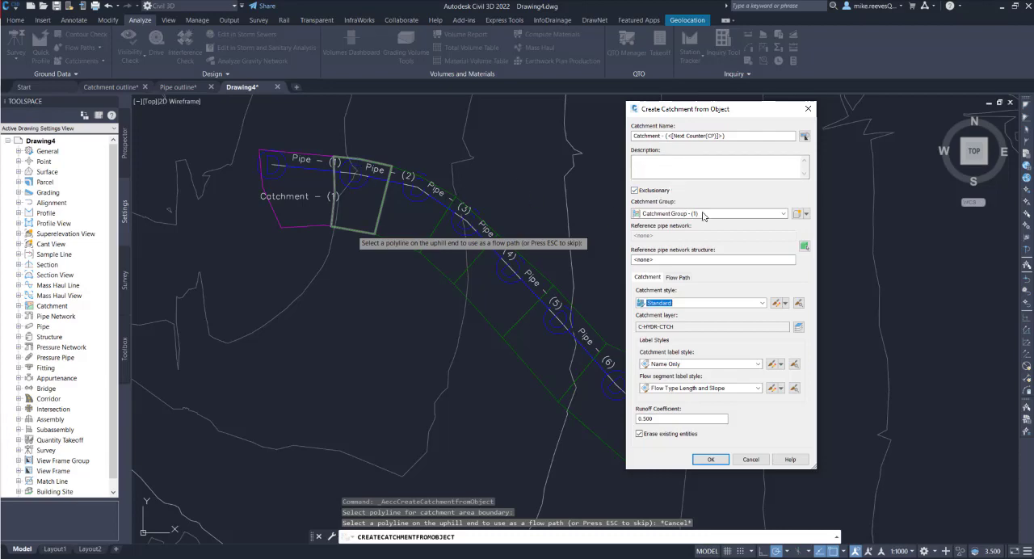
pyautogui.click(805, 247)
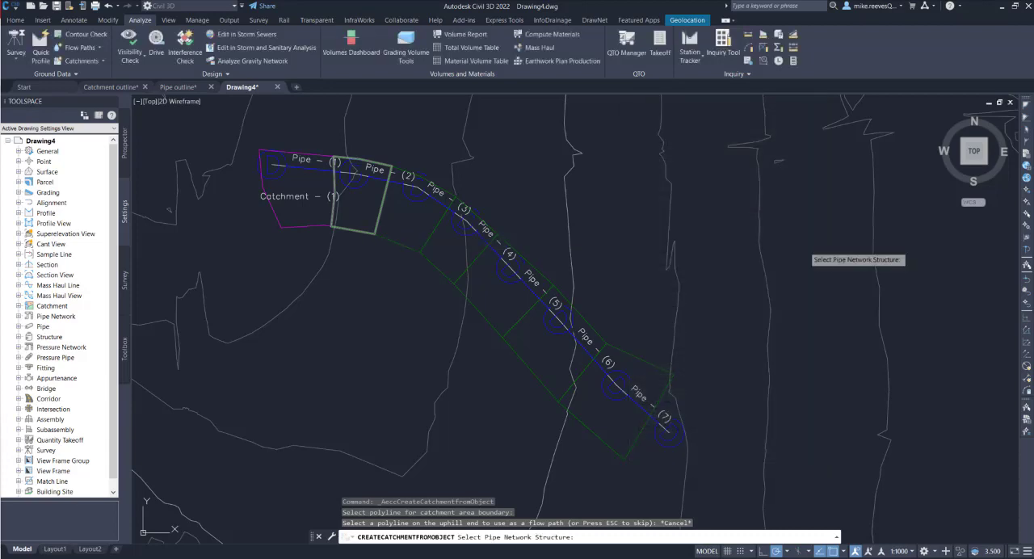
pyautogui.click(364, 185)
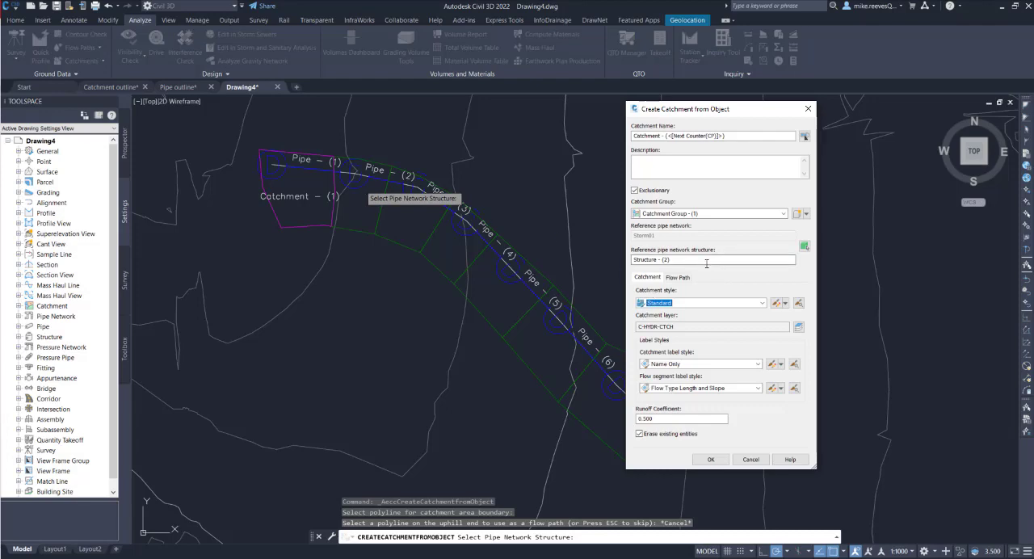
pyautogui.click(678, 277)
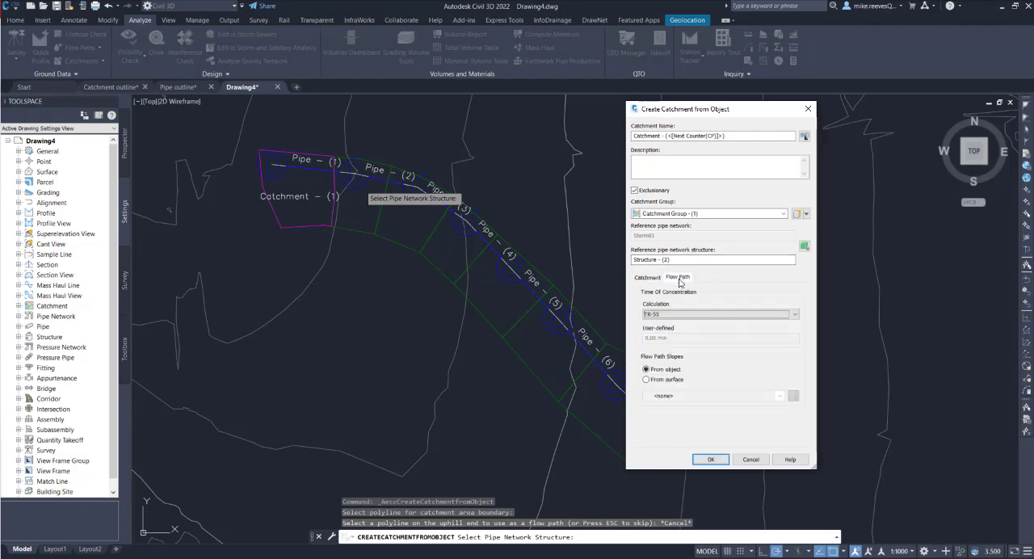
pyautogui.click(650, 277)
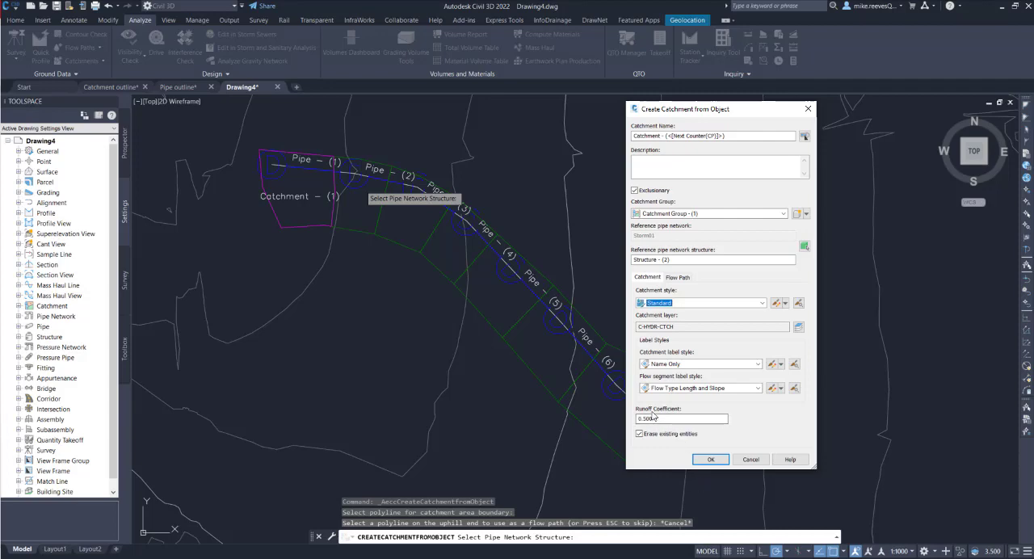
pyautogui.click(707, 460)
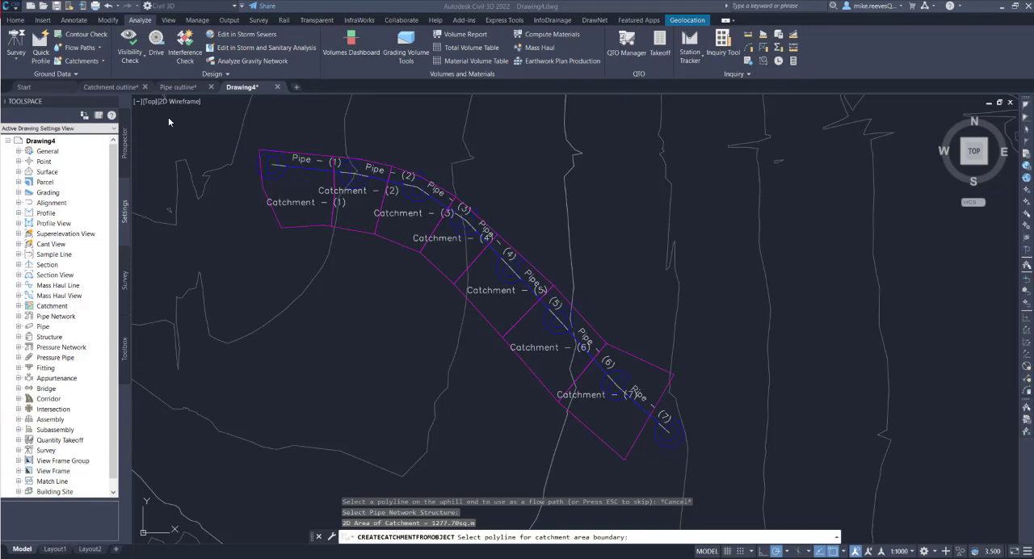
# Save the drawing under the name Initial model.dwg and dismiss the web and mobile apps notice
pyautogui.click(15, 9)
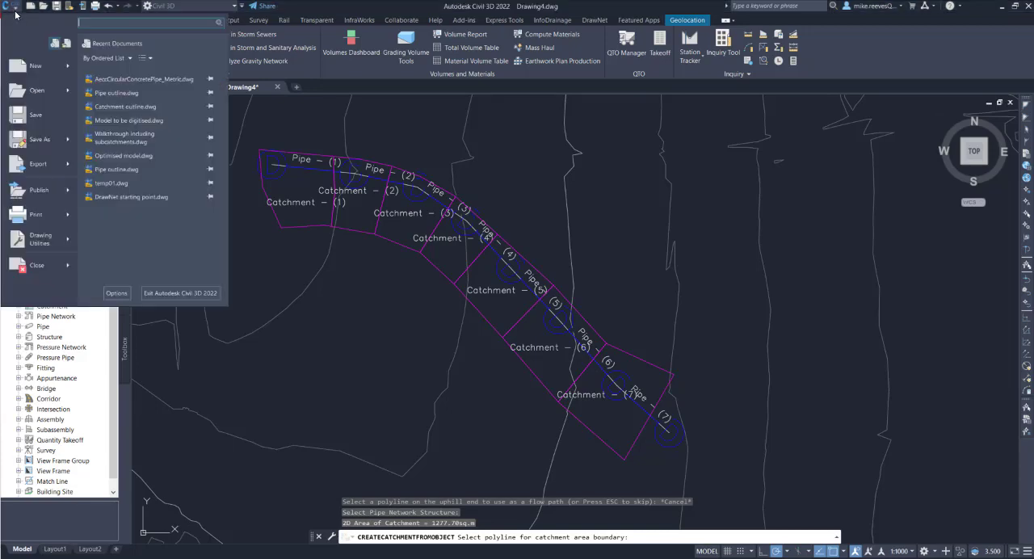
pyautogui.click(42, 141)
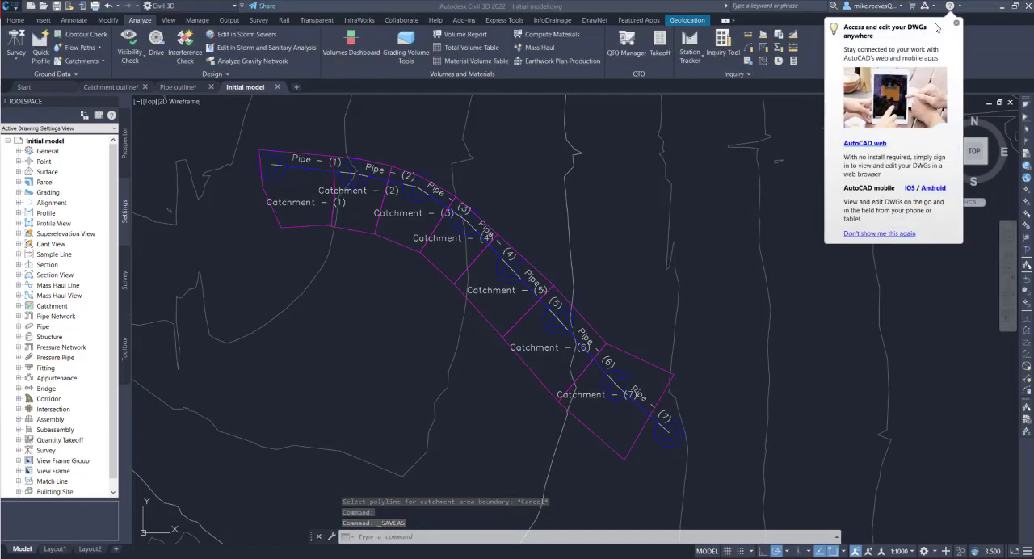
pyautogui.click(956, 22)
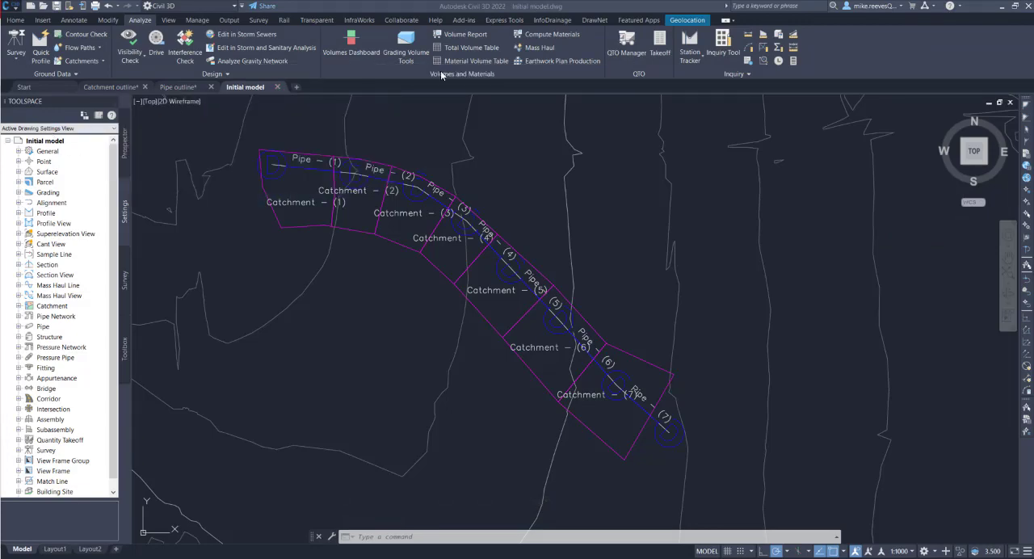
pyautogui.click(556, 20)
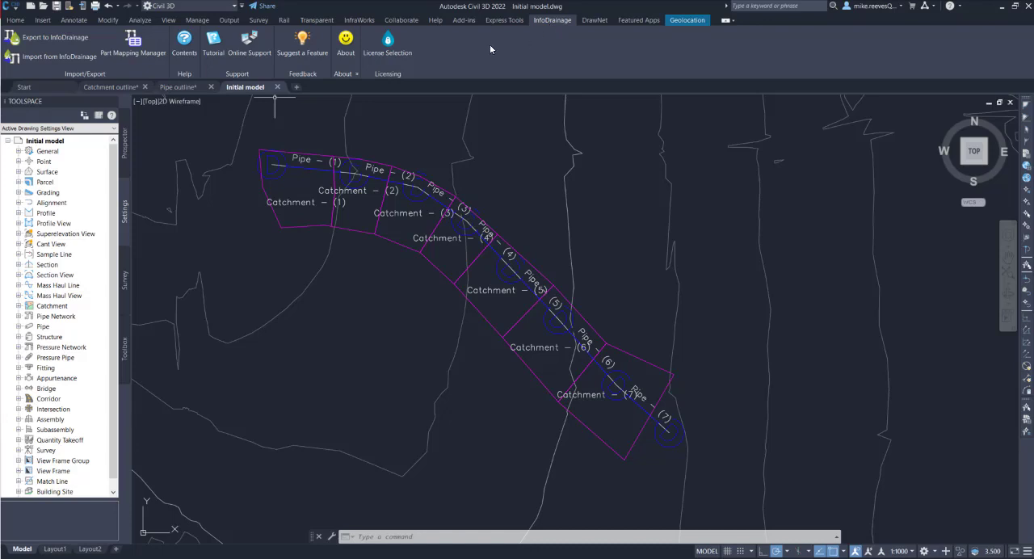
pyautogui.click(37, 40)
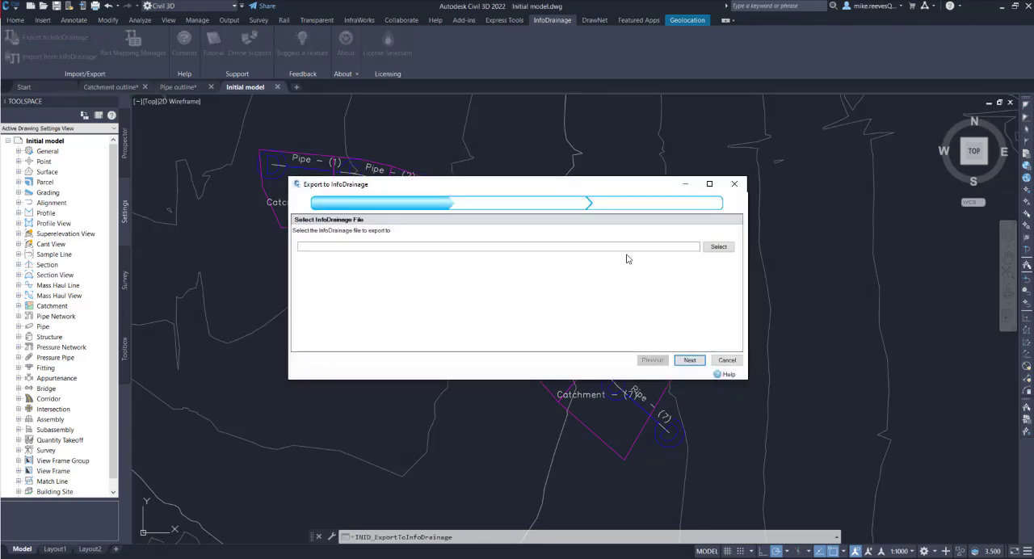
pyautogui.click(713, 249)
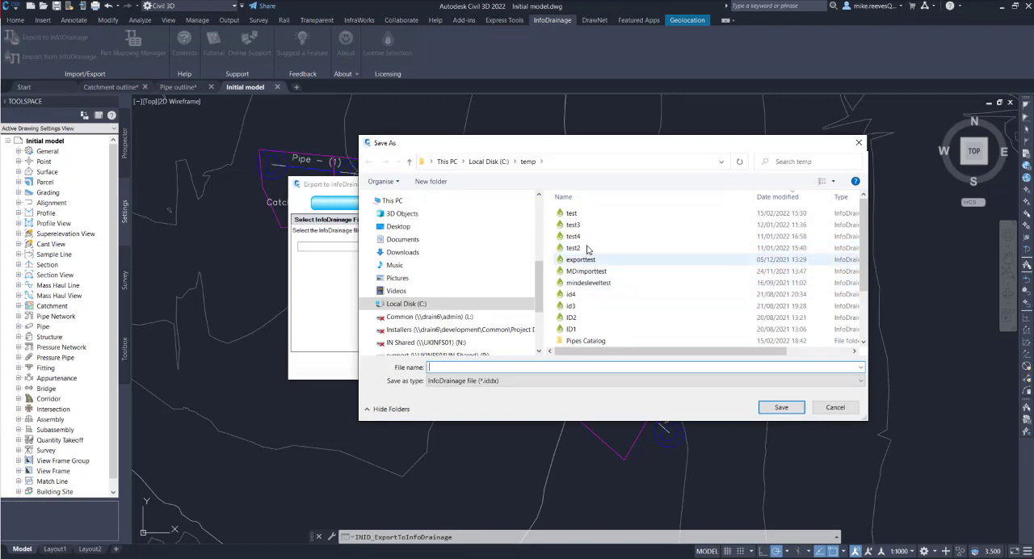
pyautogui.click(573, 214)
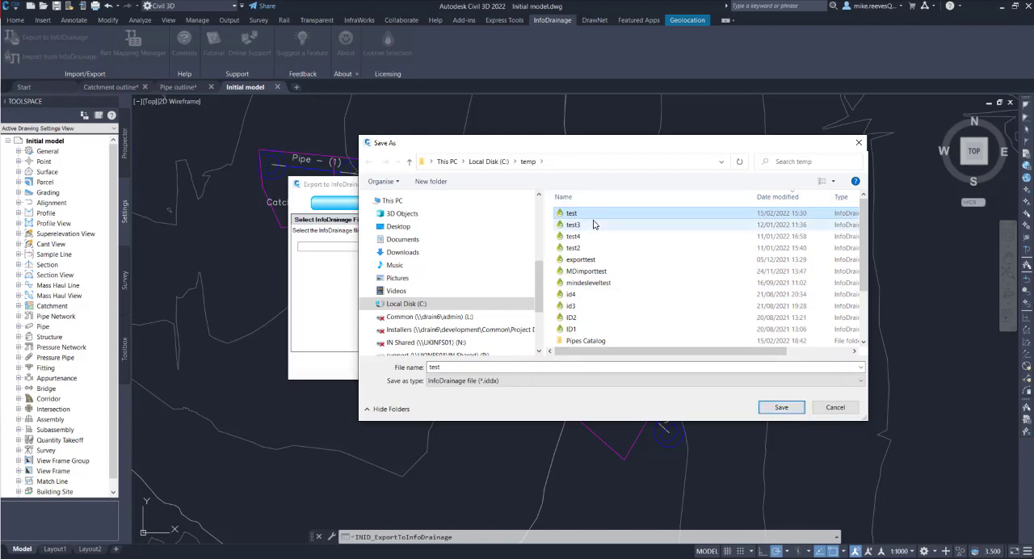
pyautogui.click(456, 368)
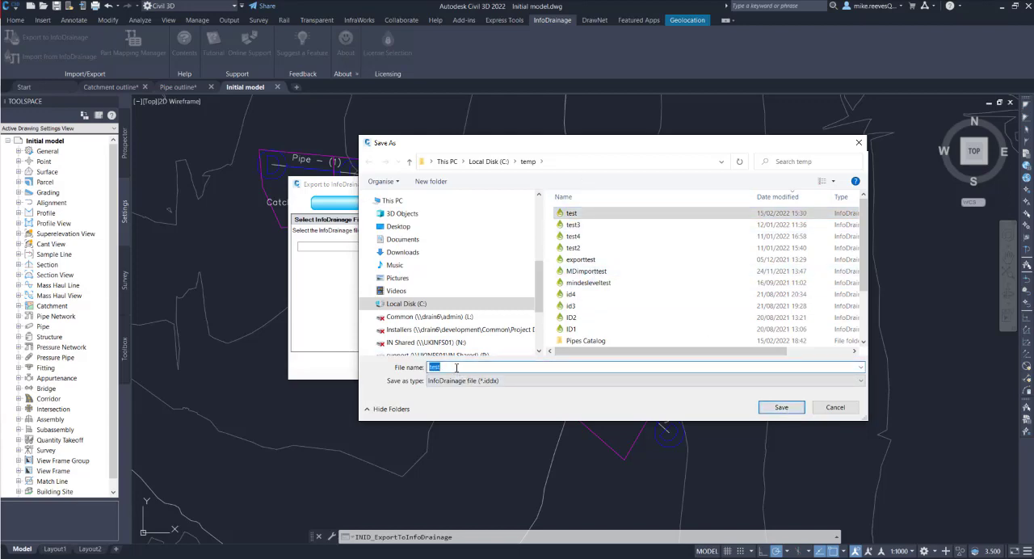
pyautogui.write('sto')
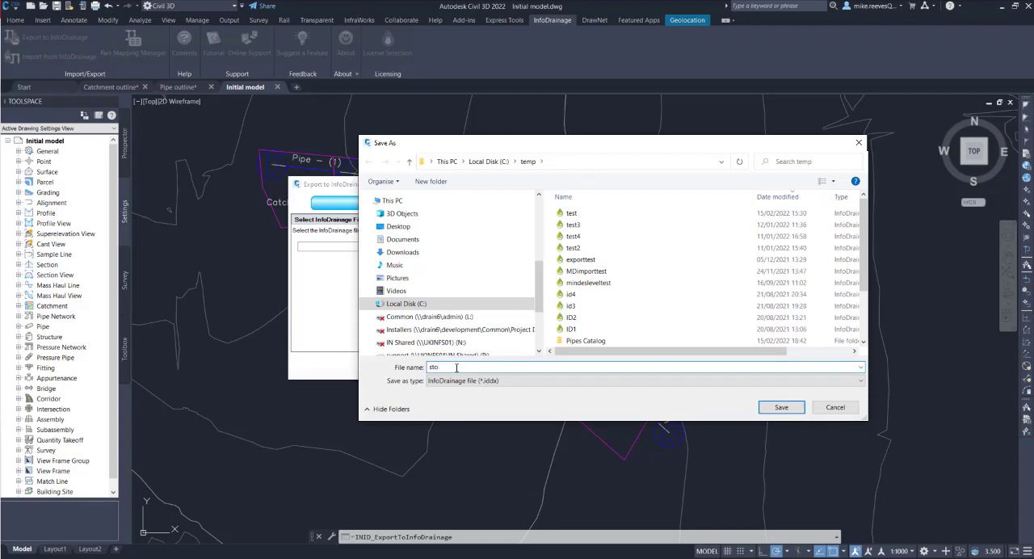
pyautogui.write('rm01test')
pyautogui.click(779, 408)
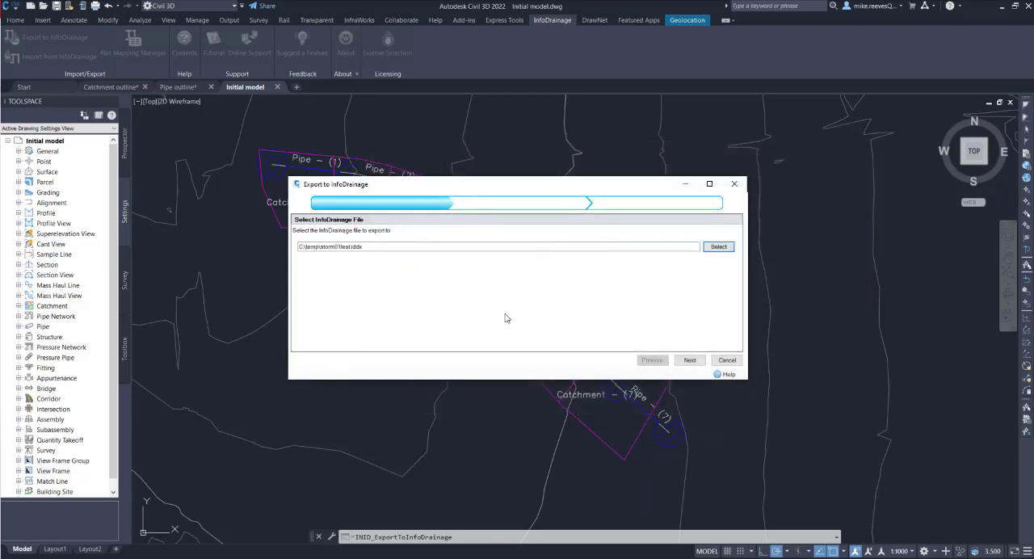
pyautogui.click(688, 361)
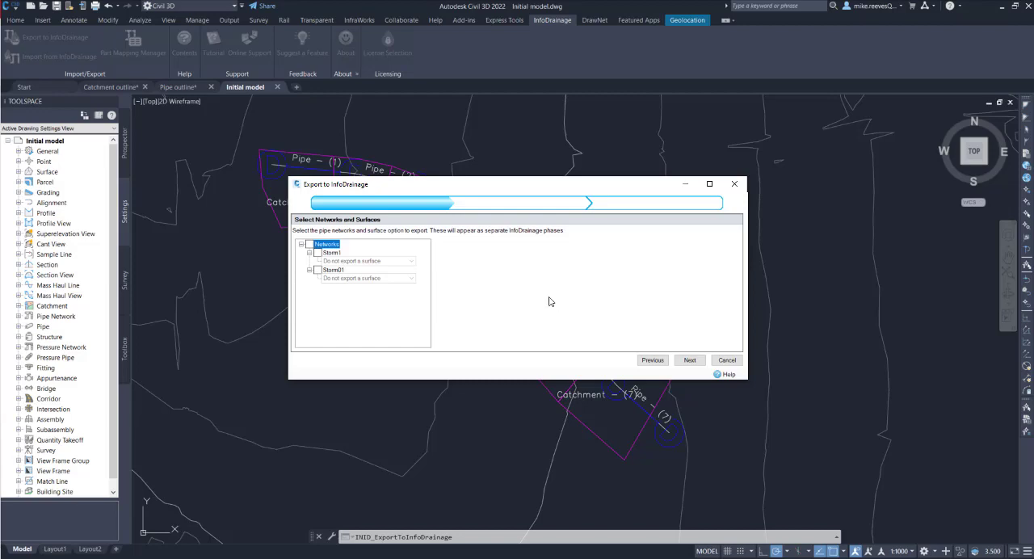
pyautogui.click(316, 272)
pyautogui.click(316, 272)
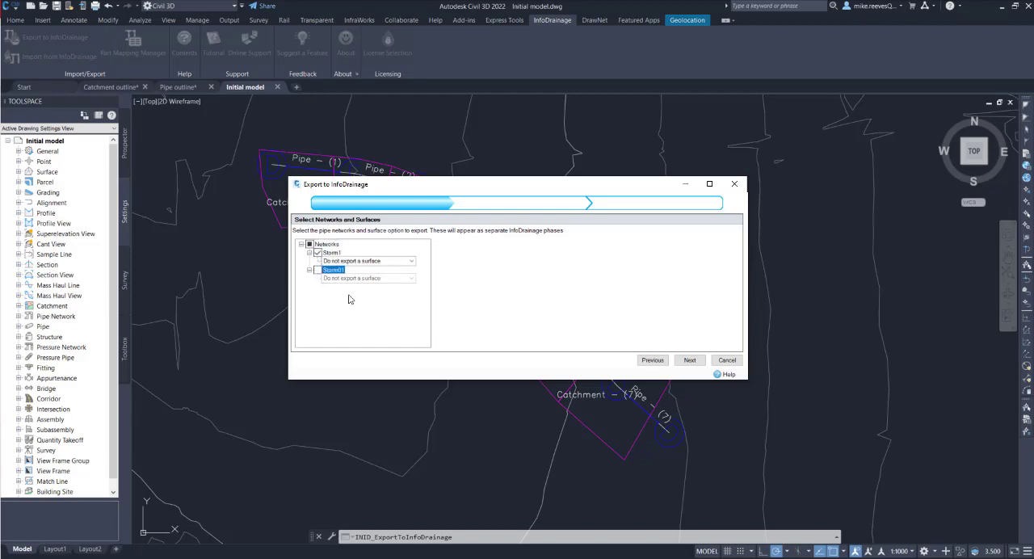
pyautogui.click(411, 261)
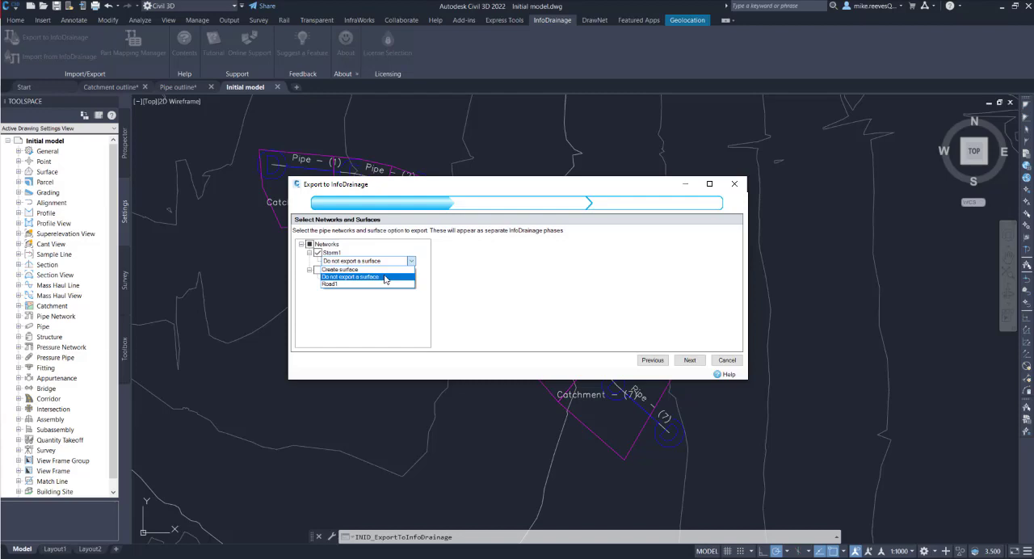
pyautogui.click(340, 248)
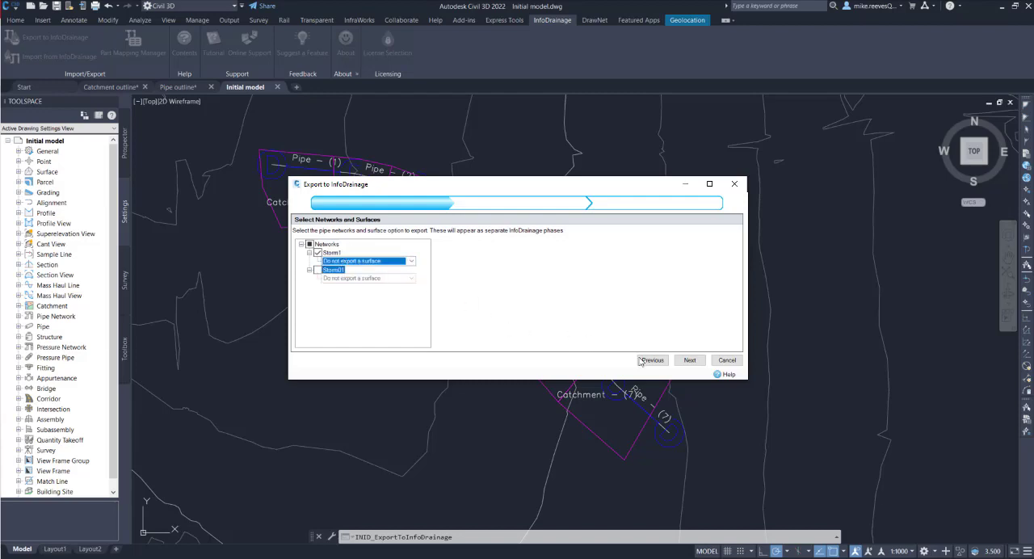
pyautogui.click(688, 361)
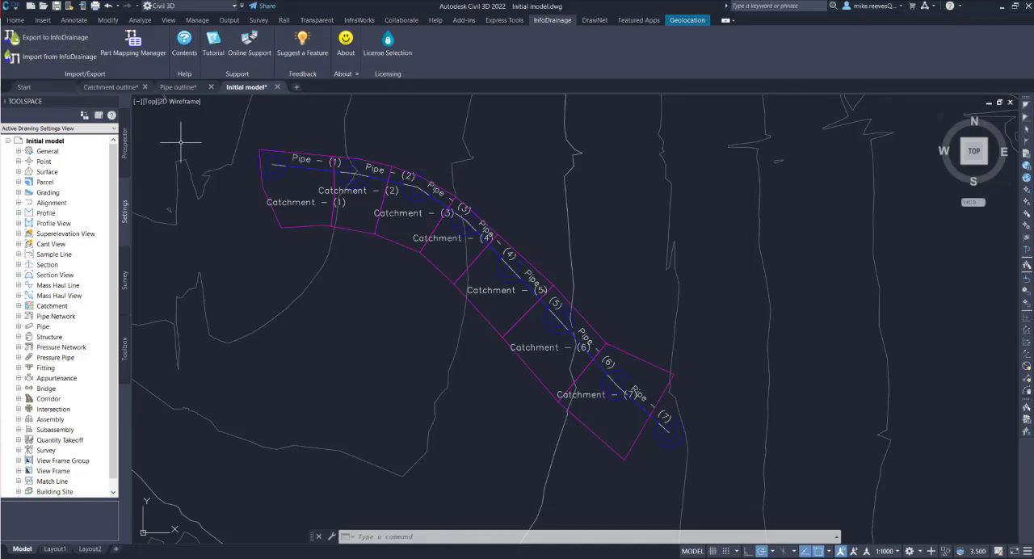
# Start an export to InfoDrainage with C:\temp\storm01test.iddx as the target file
pyautogui.click(33, 40)
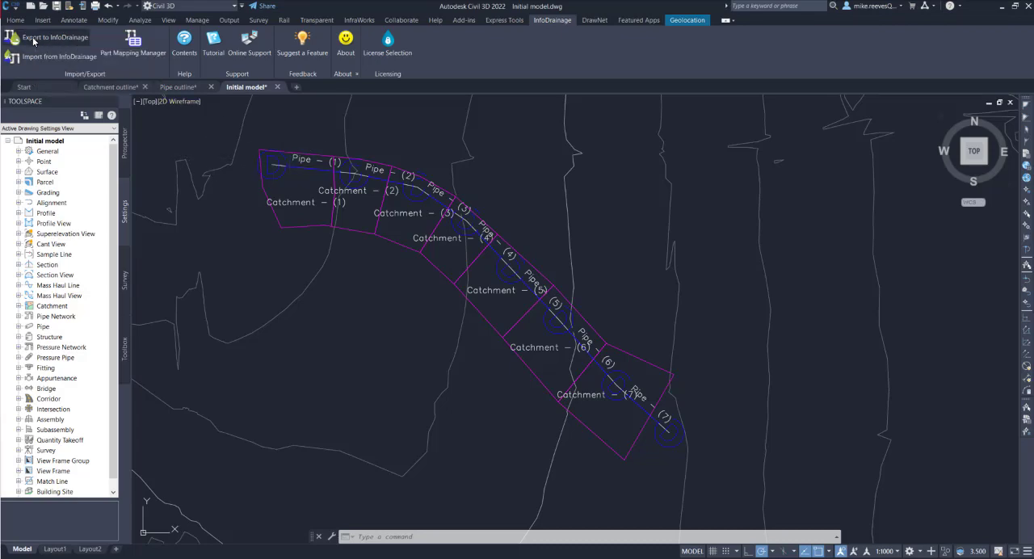
pyautogui.click(718, 247)
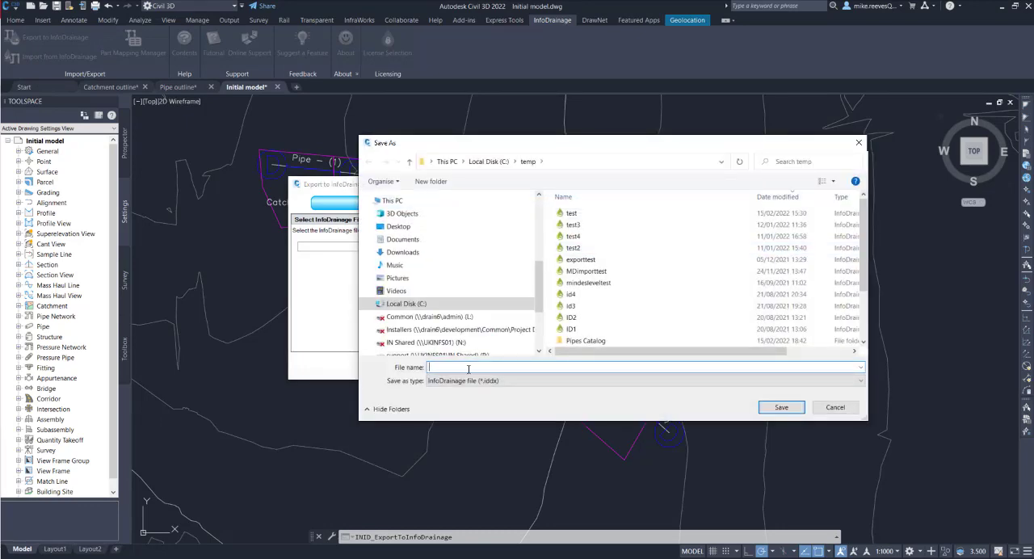
pyautogui.write('storm01test')
pyautogui.click(781, 408)
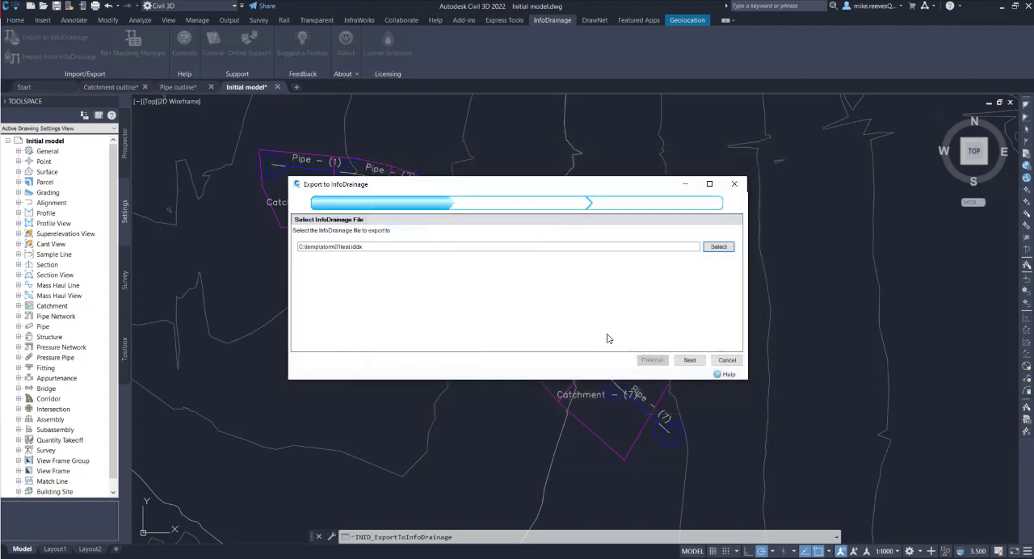
pyautogui.click(689, 360)
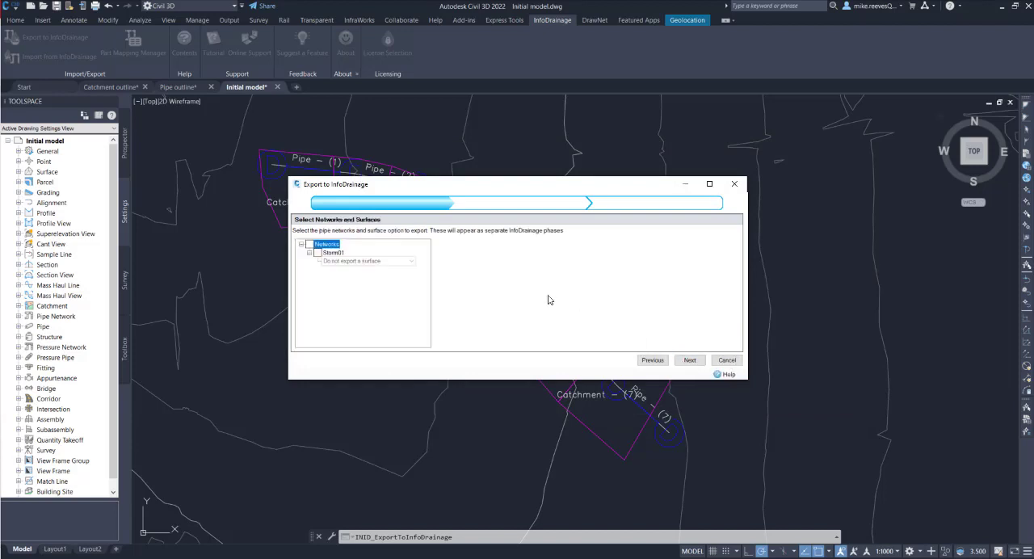
# Include the Storm01 network in the export with the surface option Do not export a surface, and proceed to the part mappings
pyautogui.click(316, 253)
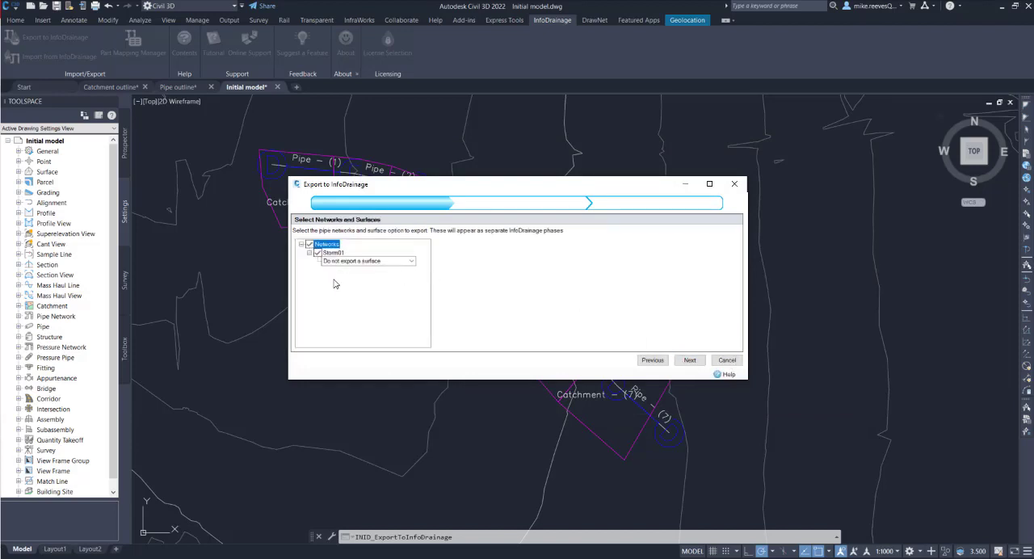
pyautogui.click(411, 263)
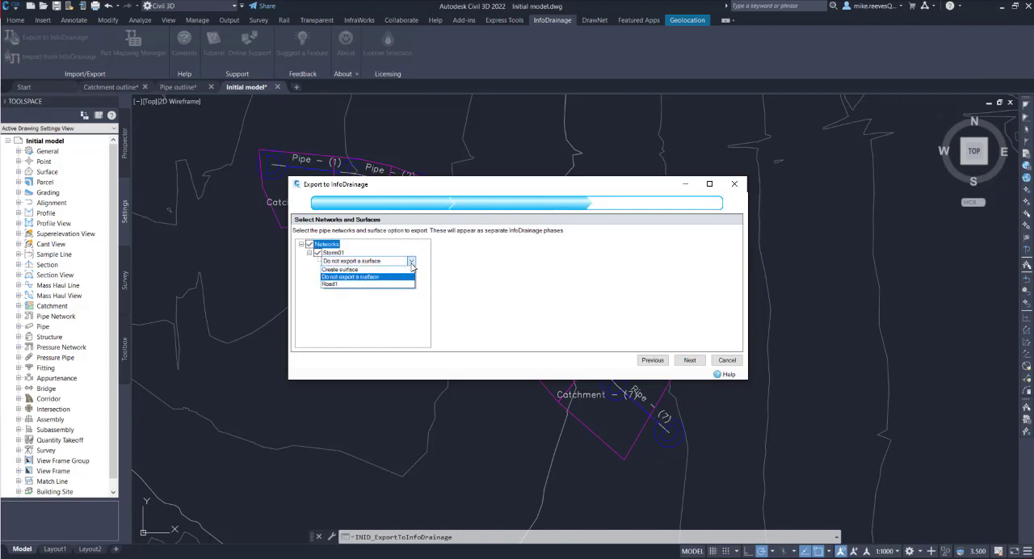
pyautogui.click(352, 277)
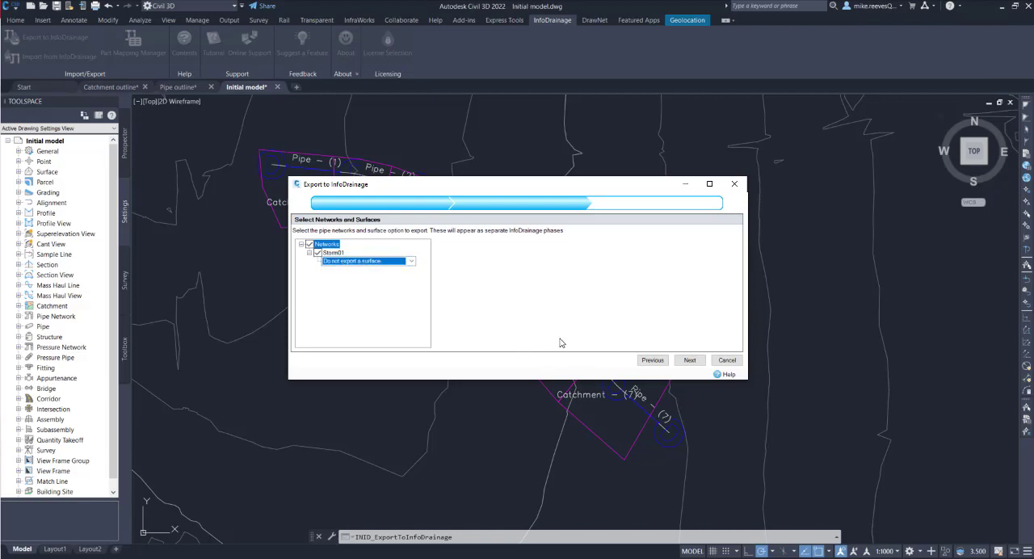
pyautogui.click(689, 361)
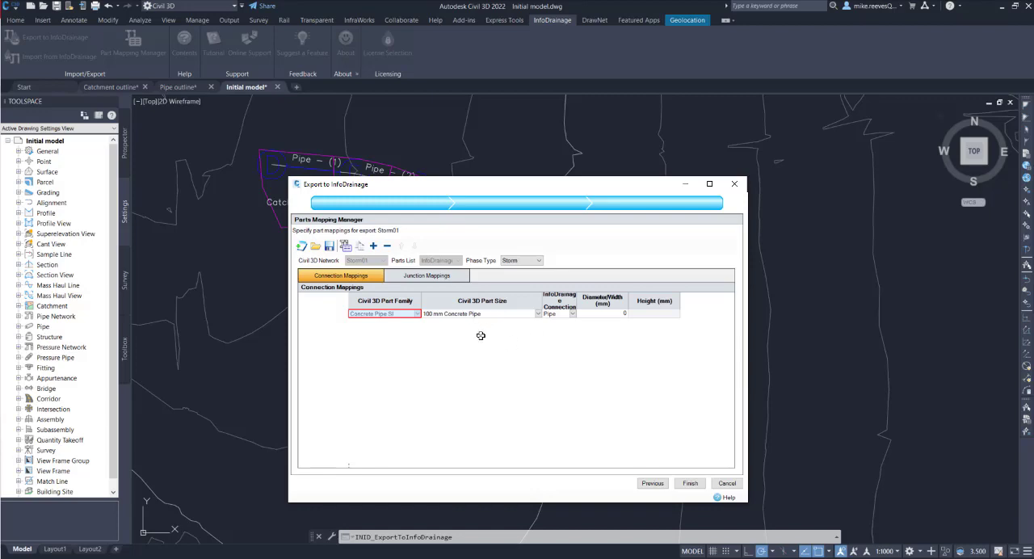
# Set the diameter of the 100 mm Concrete Pipe connection mapping to 100 mm
pyautogui.click(602, 313)
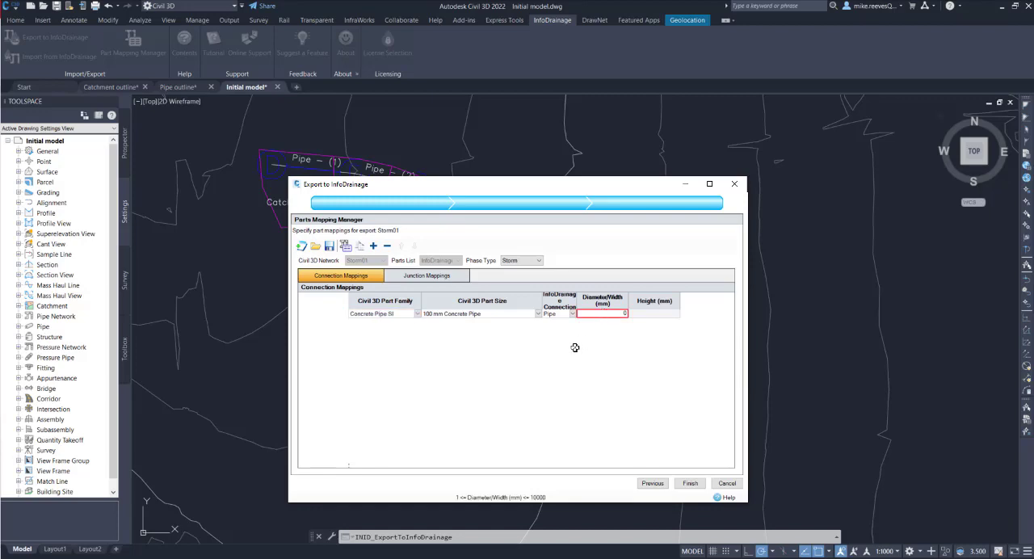
pyautogui.write('100')
pyautogui.click(653, 313)
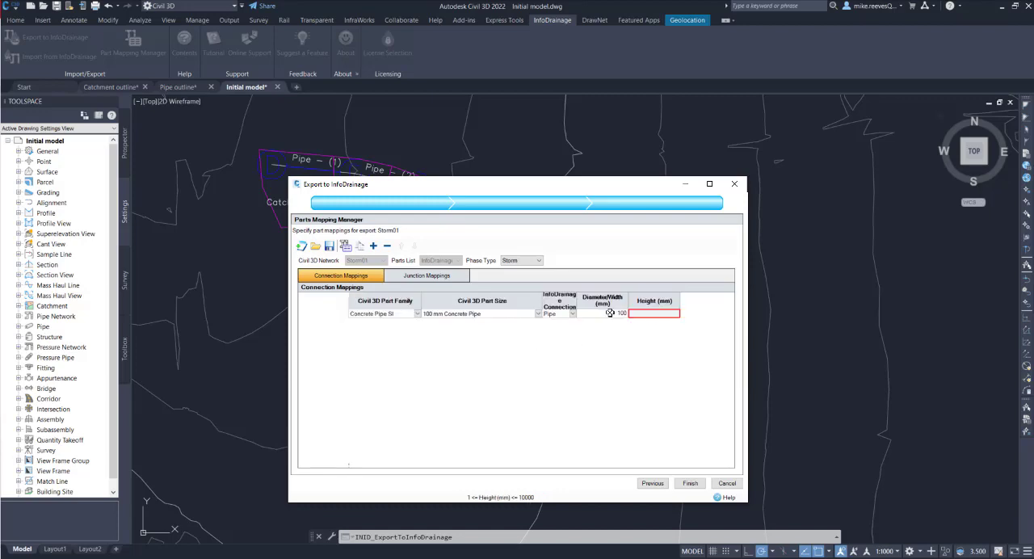
pyautogui.click(610, 313)
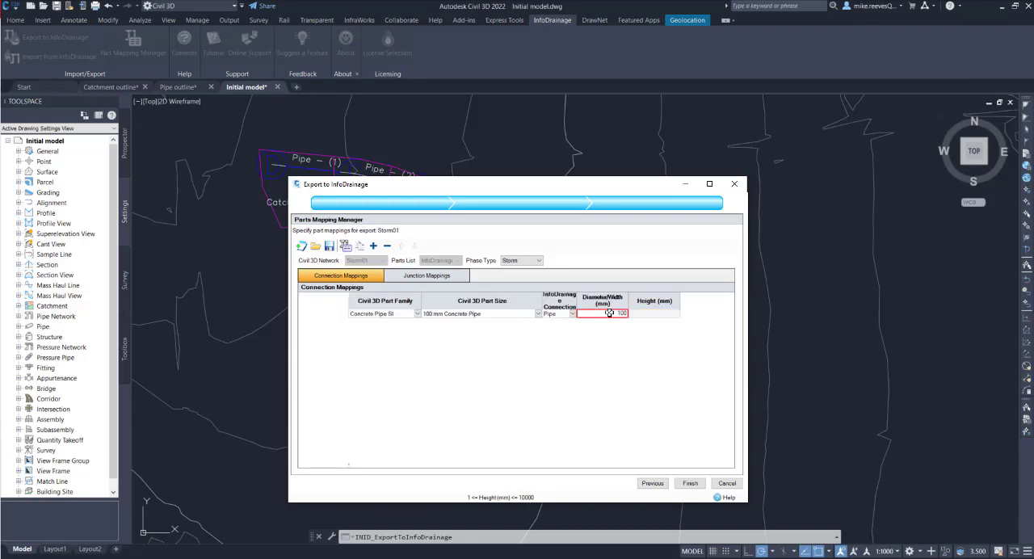
# Set the diameter of the concentric cylindrical structure's junction mapping to 1.200 m and finish the export
pyautogui.click(420, 276)
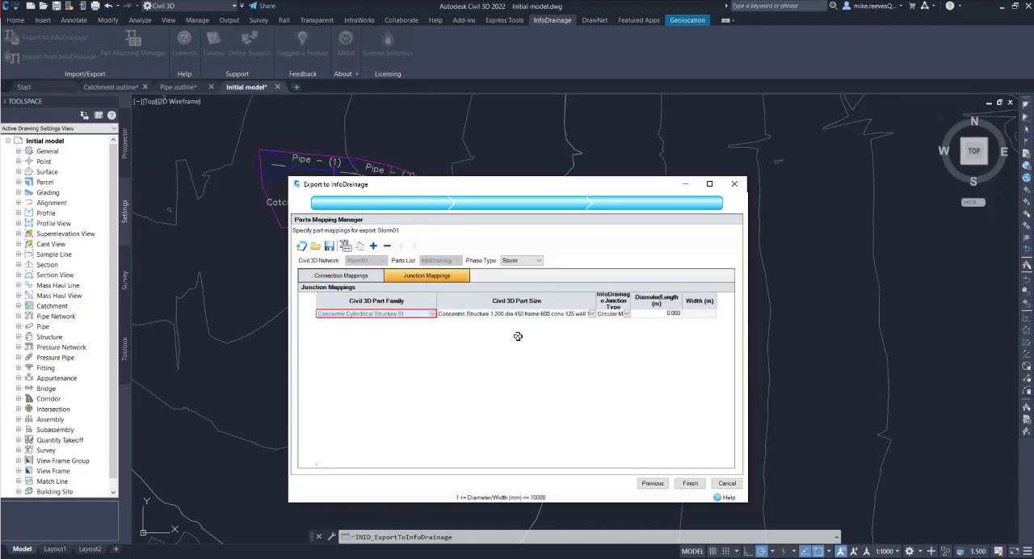
pyautogui.click(648, 313)
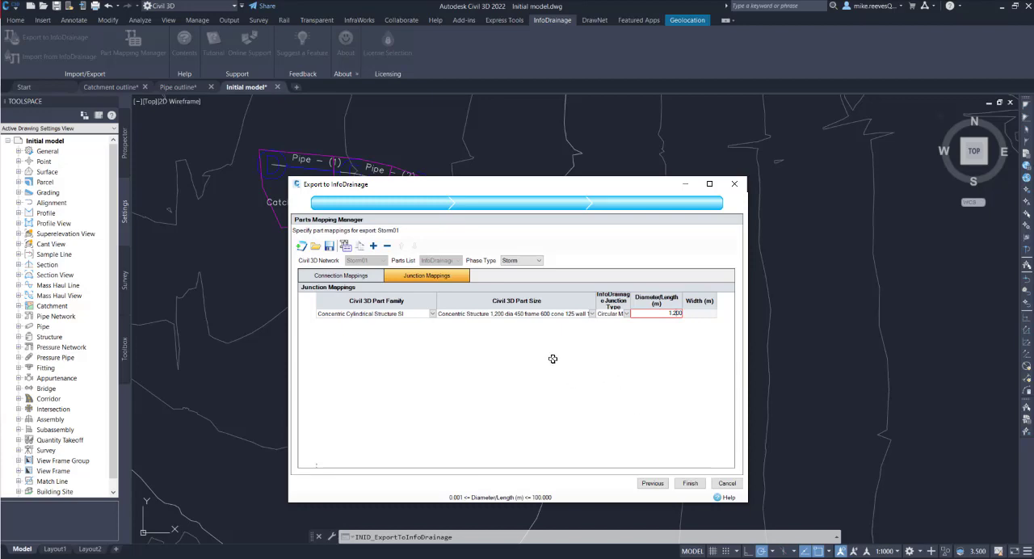
pyautogui.click(689, 485)
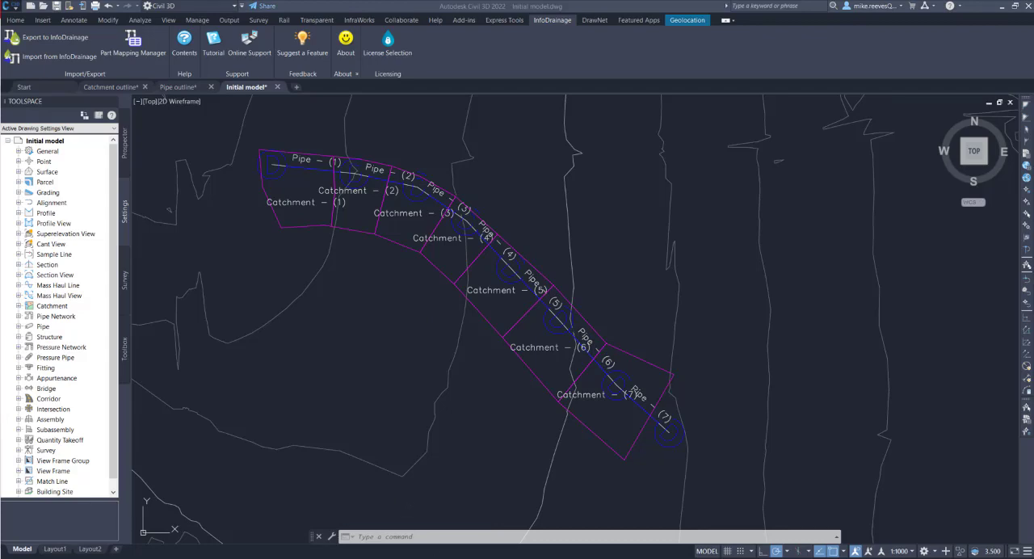
# Switch to InfoDrainage and open the exported storm01test file from the temp folder
pyautogui.moveTo(462, 558)
pyautogui.click(462, 529)
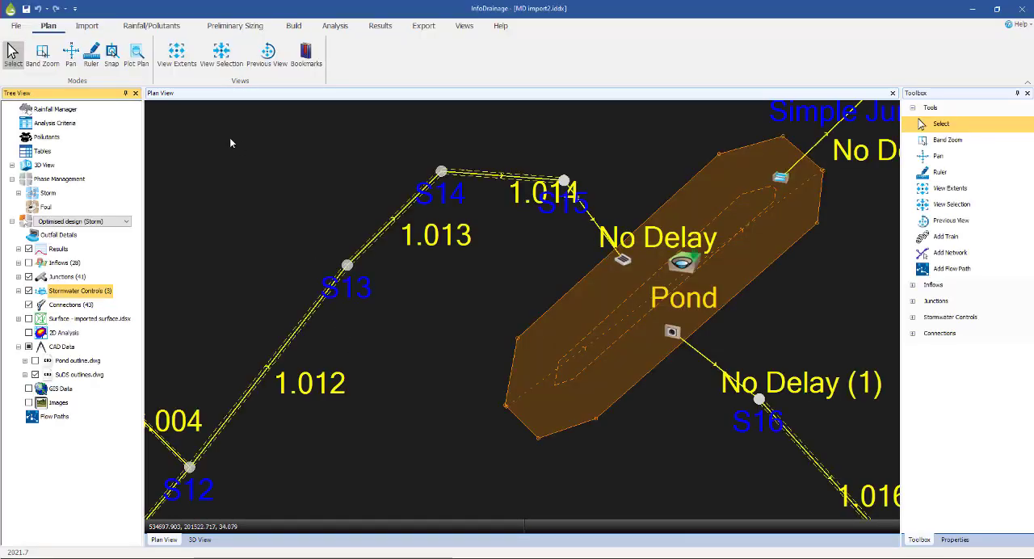
pyautogui.click(16, 26)
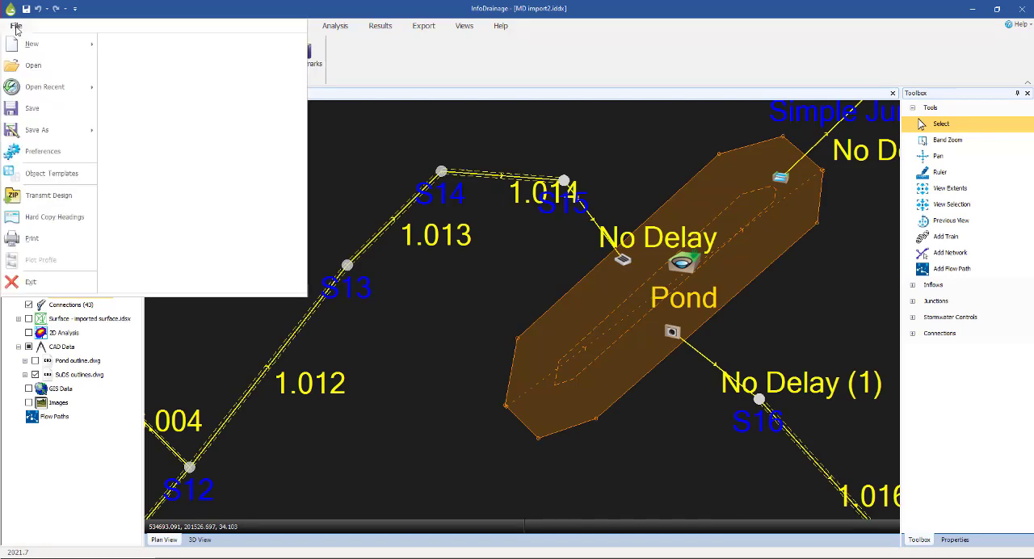
pyautogui.click(30, 67)
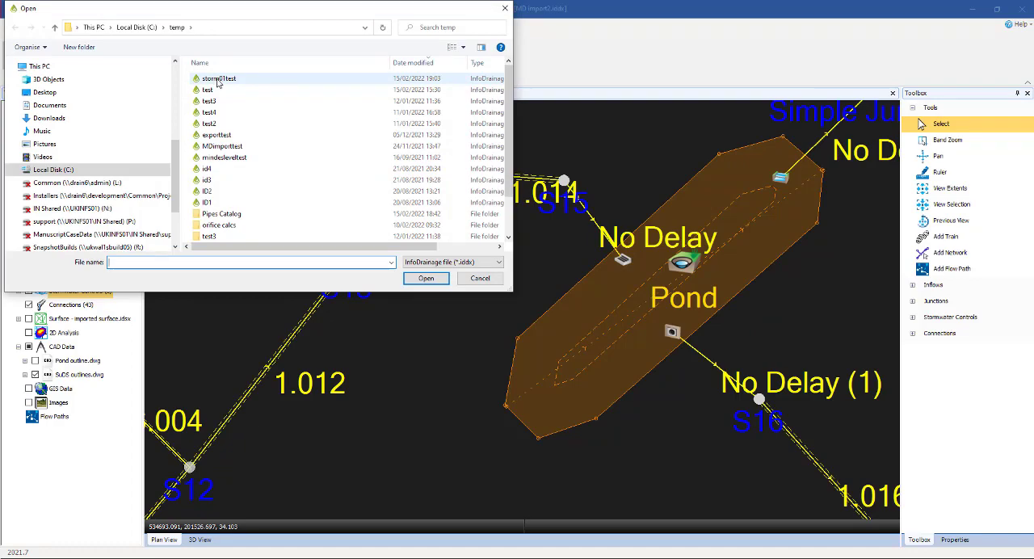
pyautogui.click(218, 78)
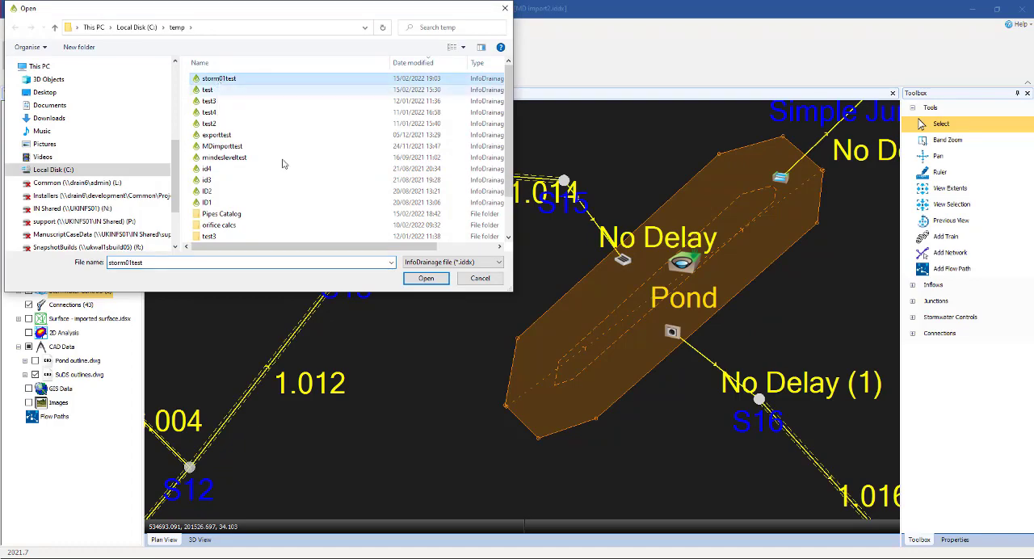
pyautogui.click(417, 279)
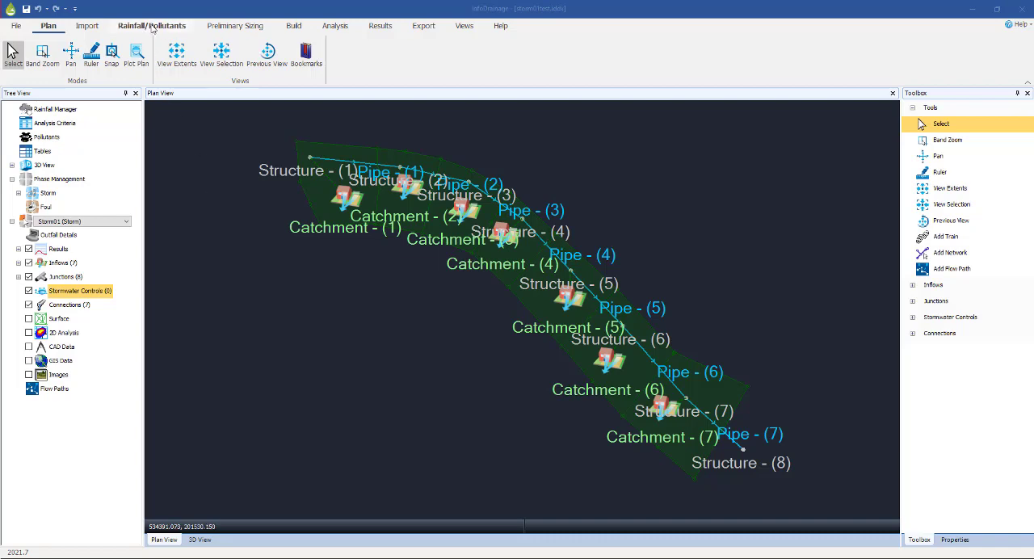
# Add a new FSR design storm in the Rainfall Manager
pyautogui.click(151, 25)
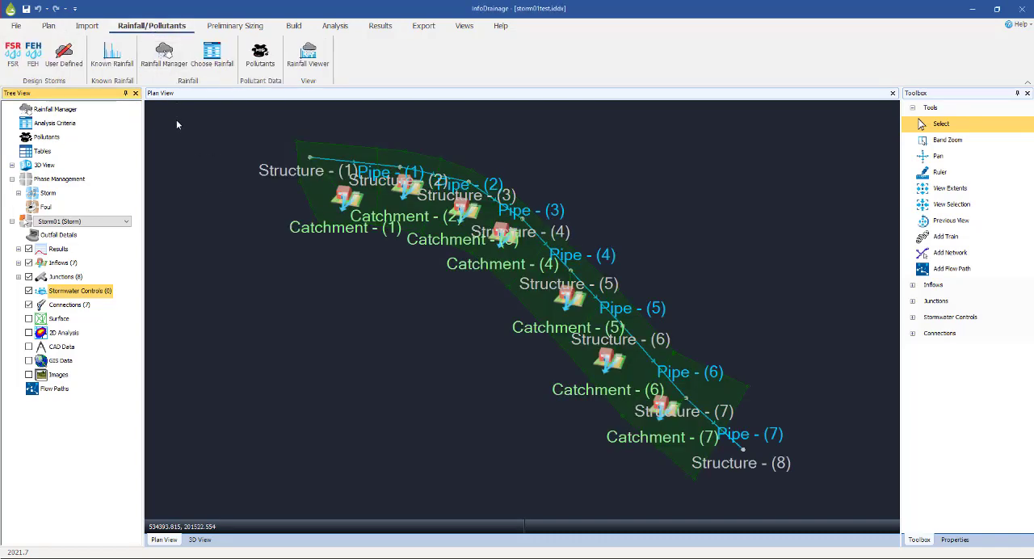
pyautogui.click(165, 58)
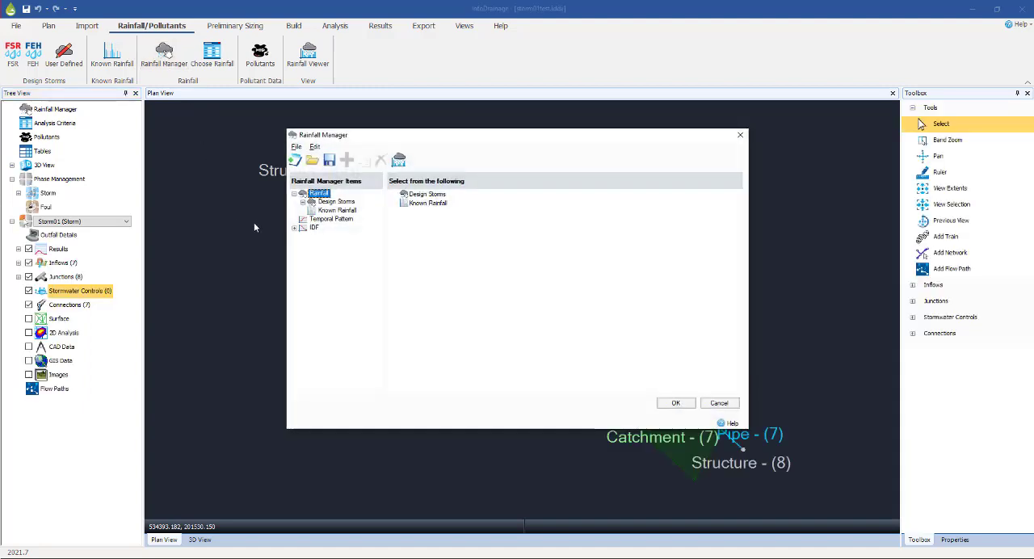
pyautogui.click(302, 201)
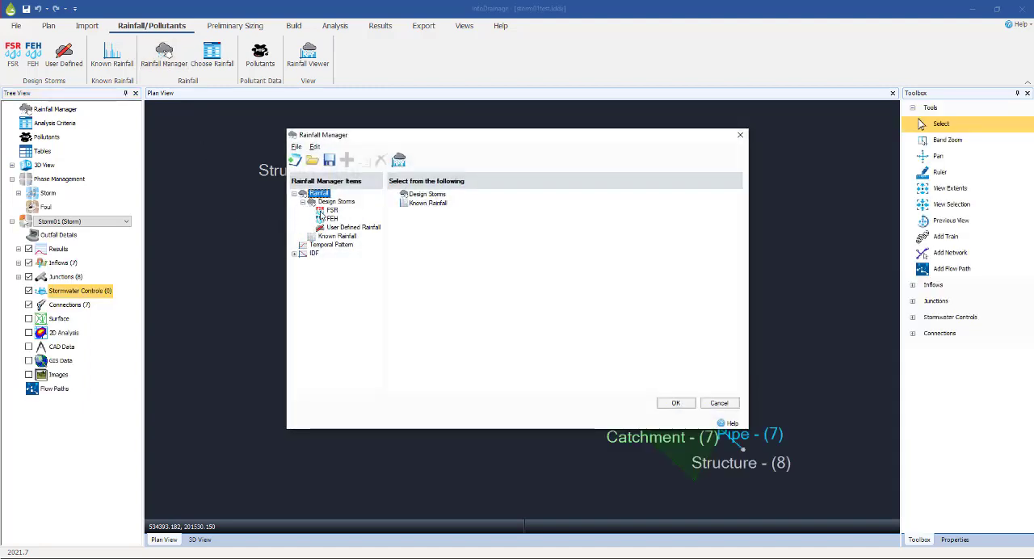
pyautogui.click(330, 210)
pyautogui.click(346, 160)
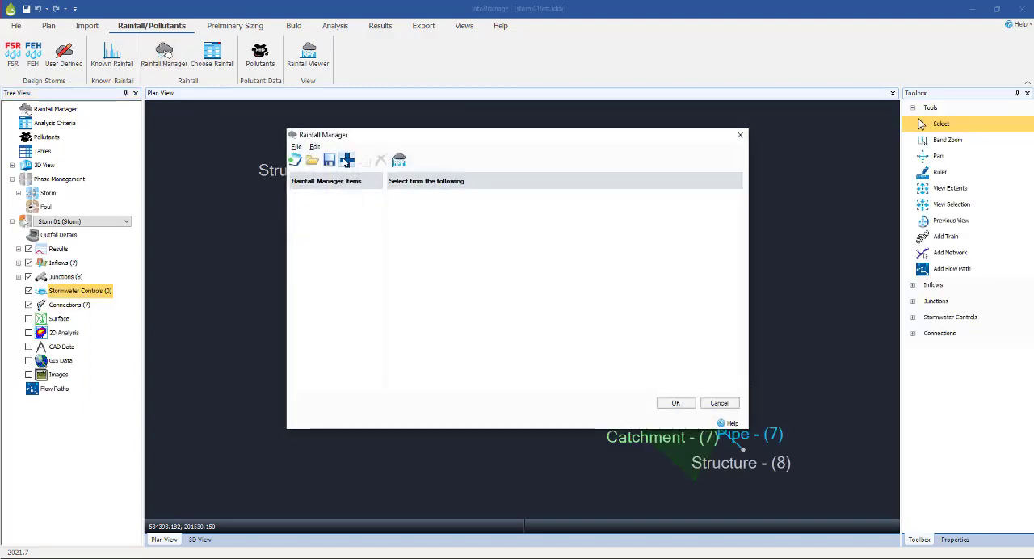
# Set the FSR storm's M5-60 to 20 mm and Ratio R to 0.4, and enable the Summer and Winter storm profiles
pyautogui.click(456, 265)
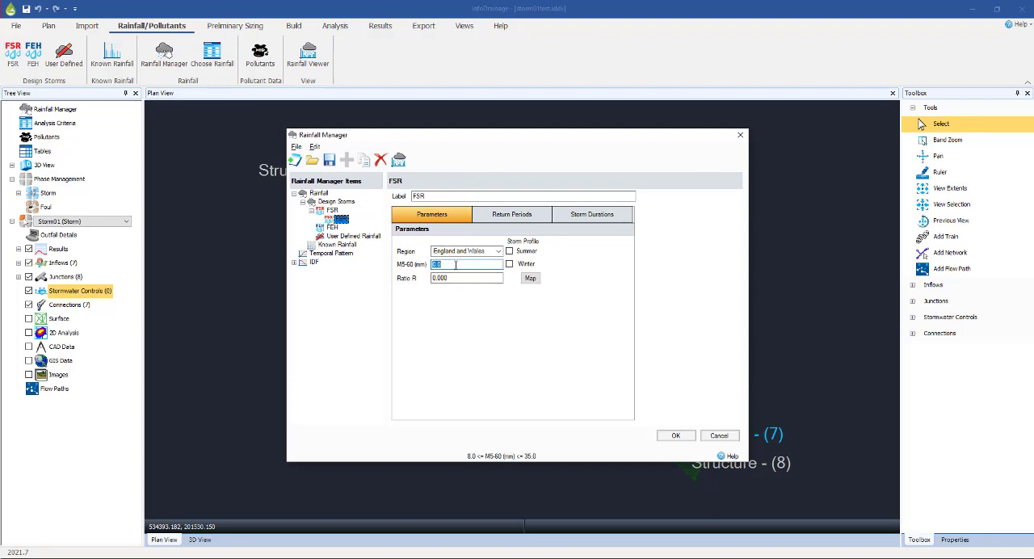
pyautogui.write('20')
pyautogui.press('Tab')
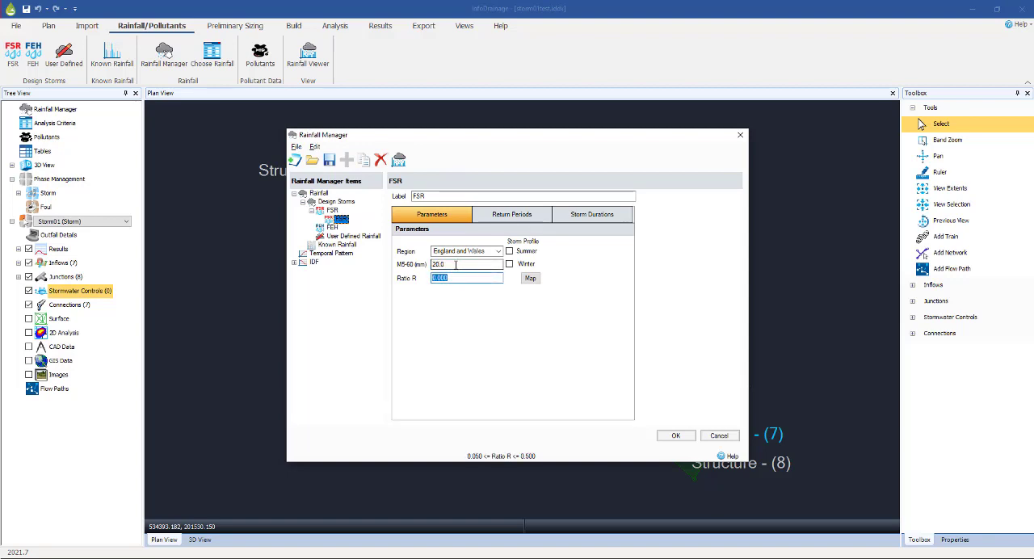
pyautogui.write('0.4')
pyautogui.click(509, 252)
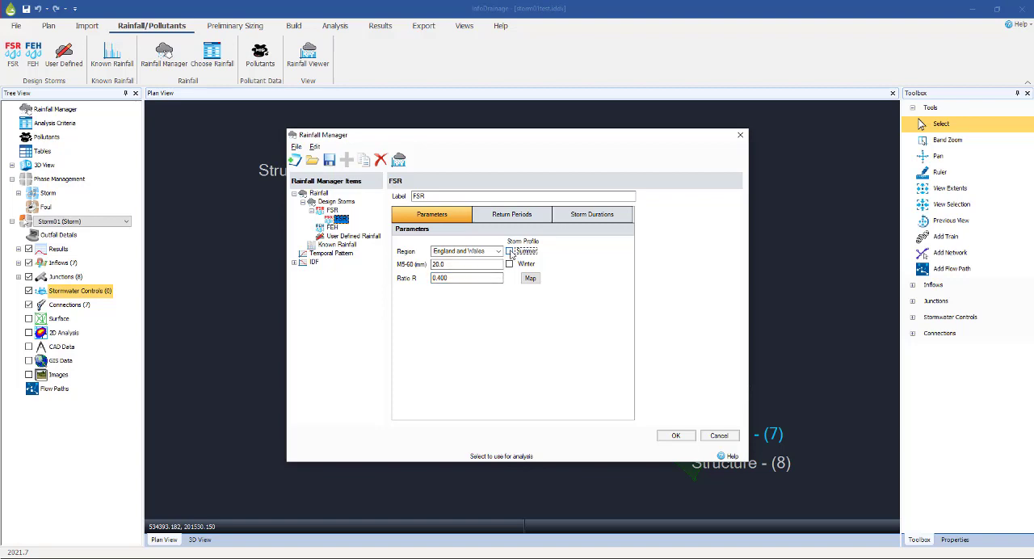
pyautogui.click(523, 265)
# Add an extra storm duration row to the FSR storm and reset the storm durations to the default list
pyautogui.click(513, 216)
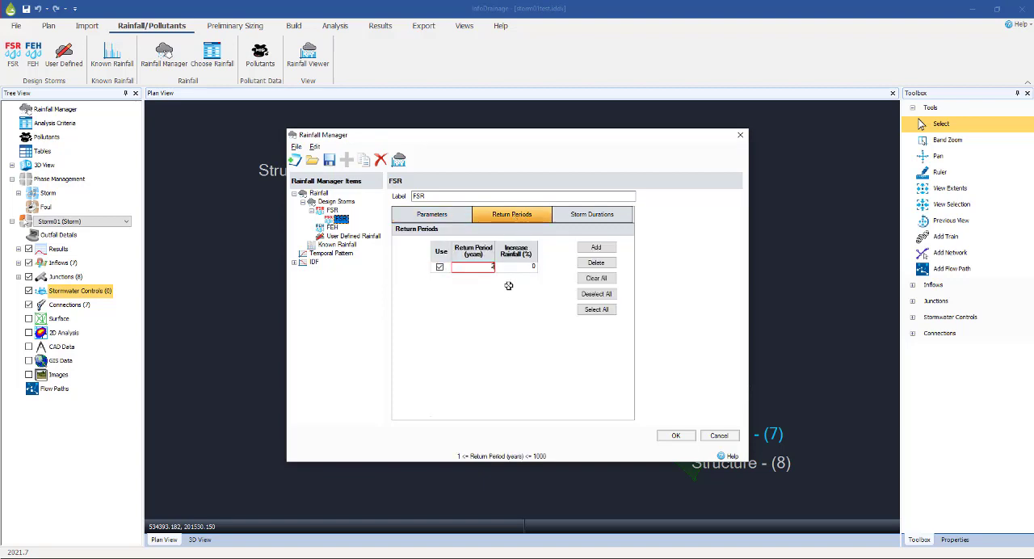
pyautogui.click(574, 219)
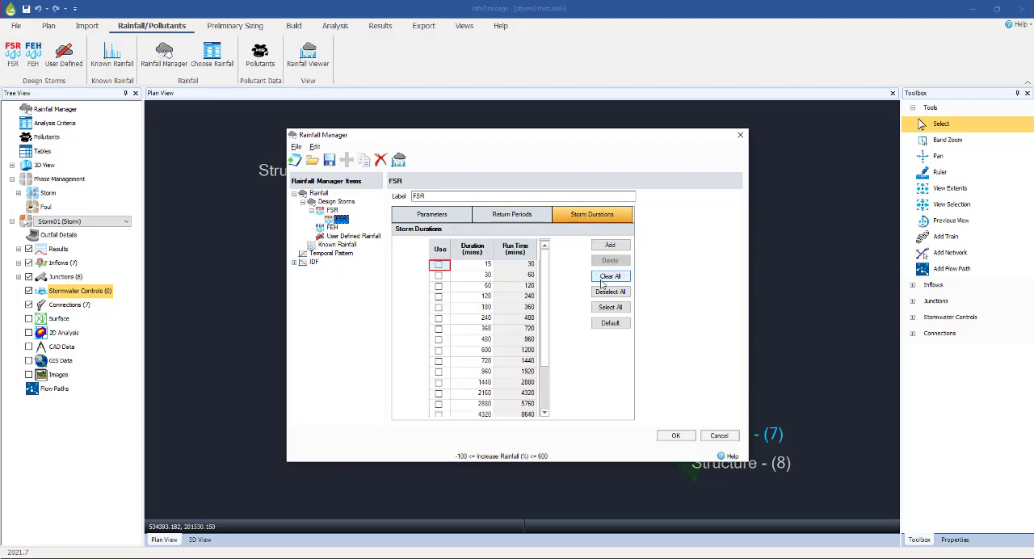
pyautogui.click(608, 247)
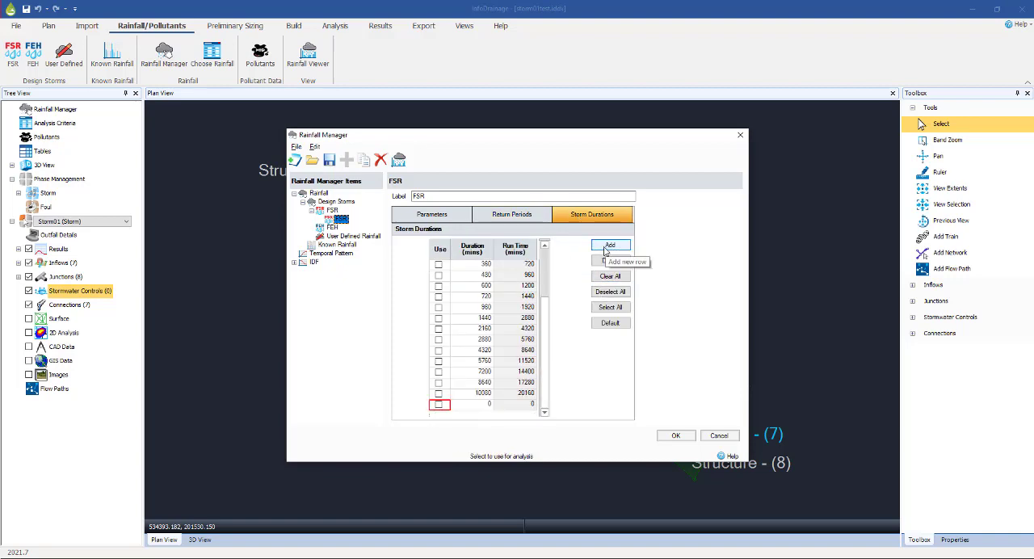
pyautogui.moveTo(543, 308); pyautogui.dragTo(540, 247)
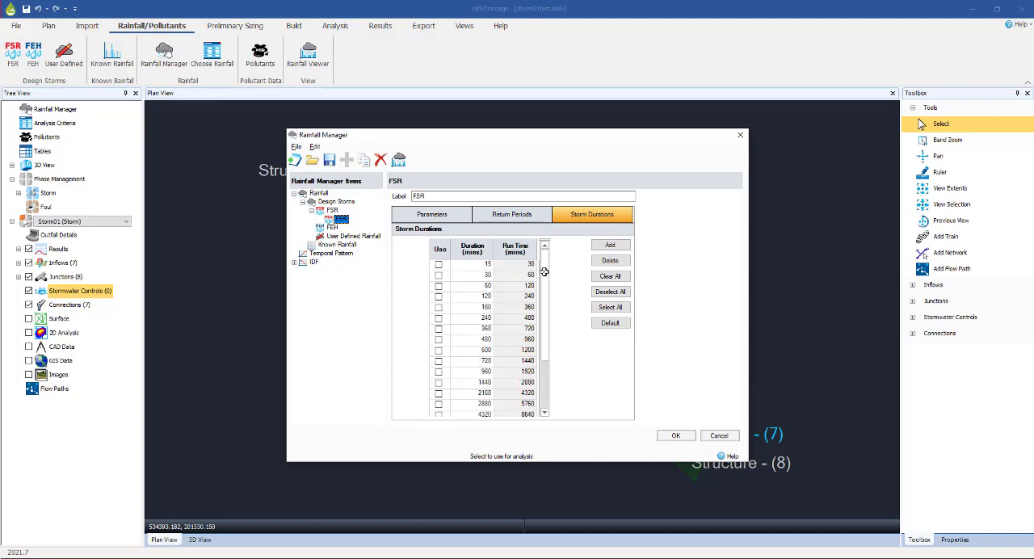
pyautogui.click(611, 322)
# Keep the FSR storm's return period at 2 years with a 0% rainfall increase and accept the rainfall settings
pyautogui.click(509, 217)
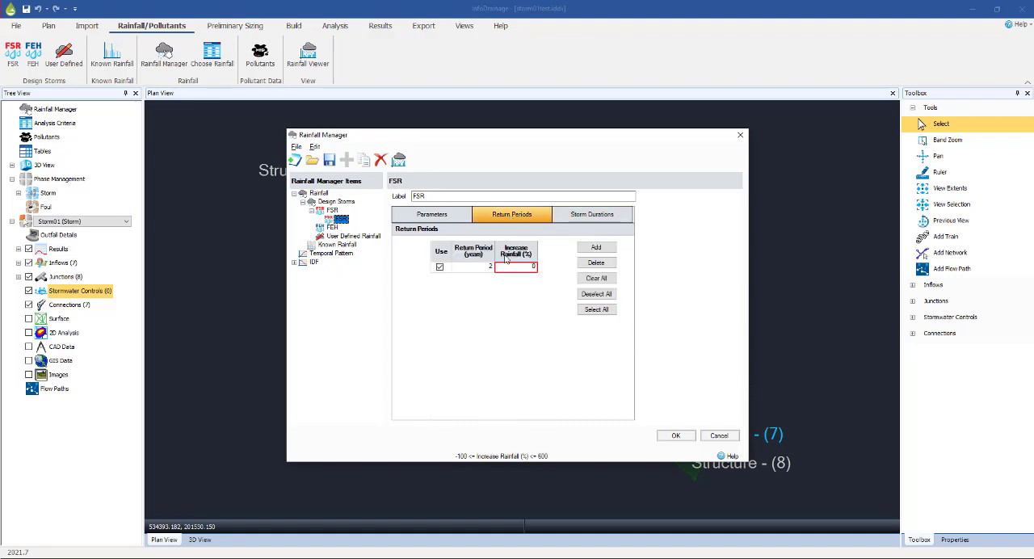
pyautogui.click(472, 269)
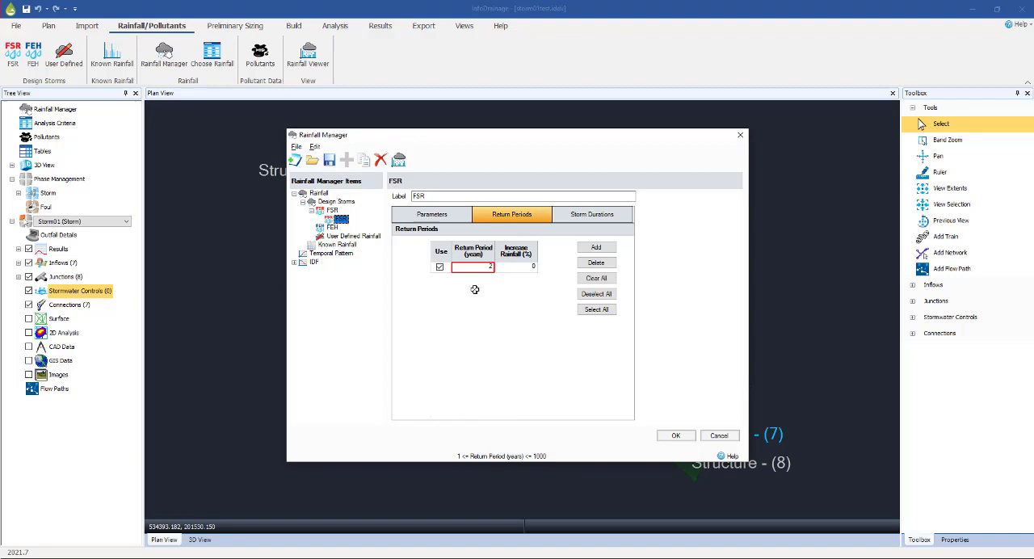
pyautogui.click(672, 437)
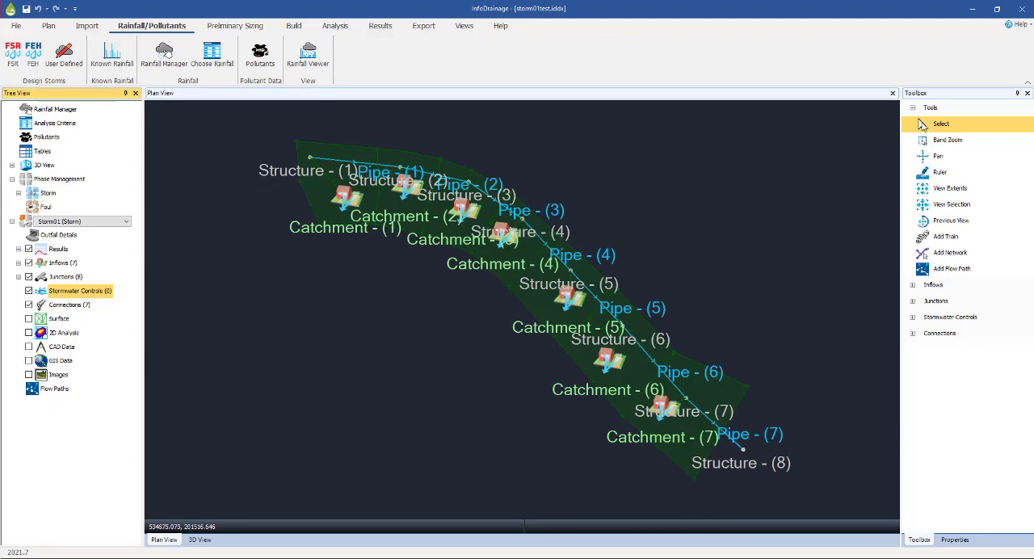
# Add a flow path through the network from Structure - (1) to Structure - (8)
pyautogui.rightClick(30, 388)
pyautogui.click(49, 393)
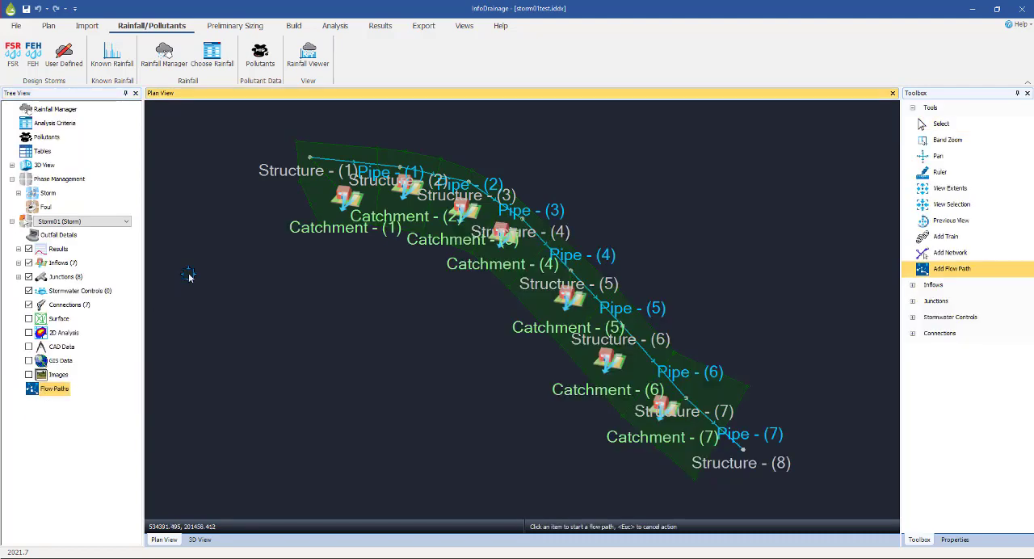
pyautogui.click(309, 157)
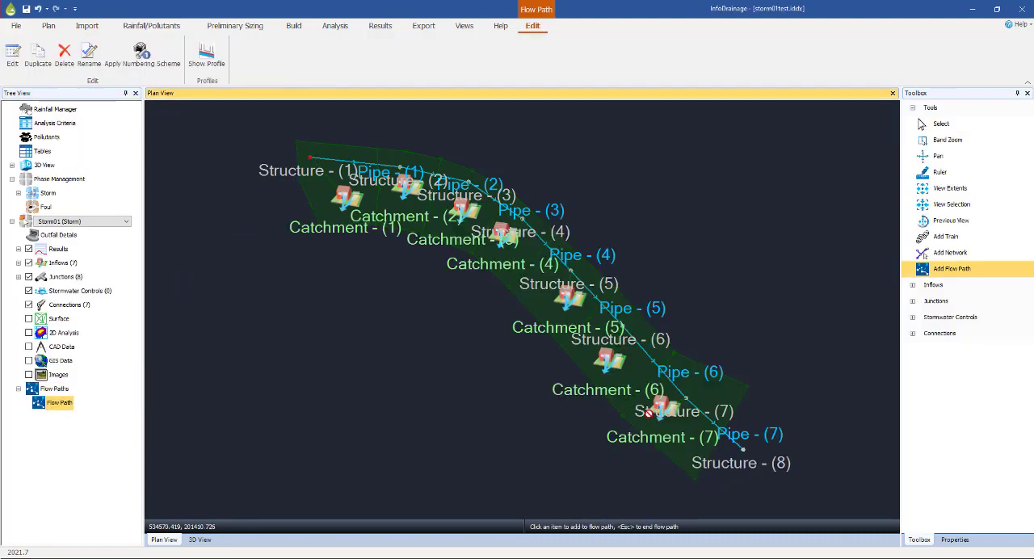
pyautogui.click(741, 450)
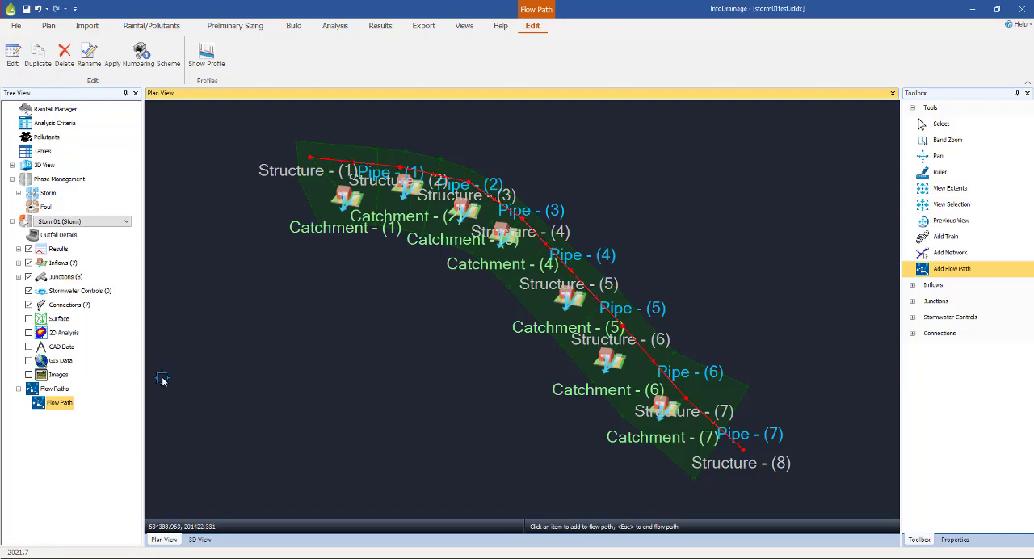
# Show the flow path's profile, examine the pipe and manhole levels along it, and close the profile
pyautogui.rightClick(57, 403)
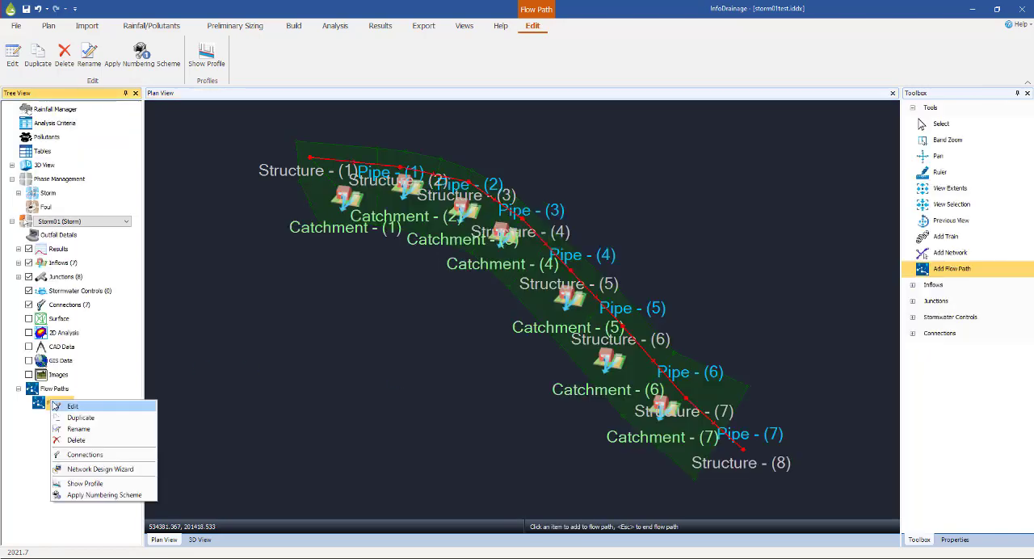
pyautogui.click(77, 483)
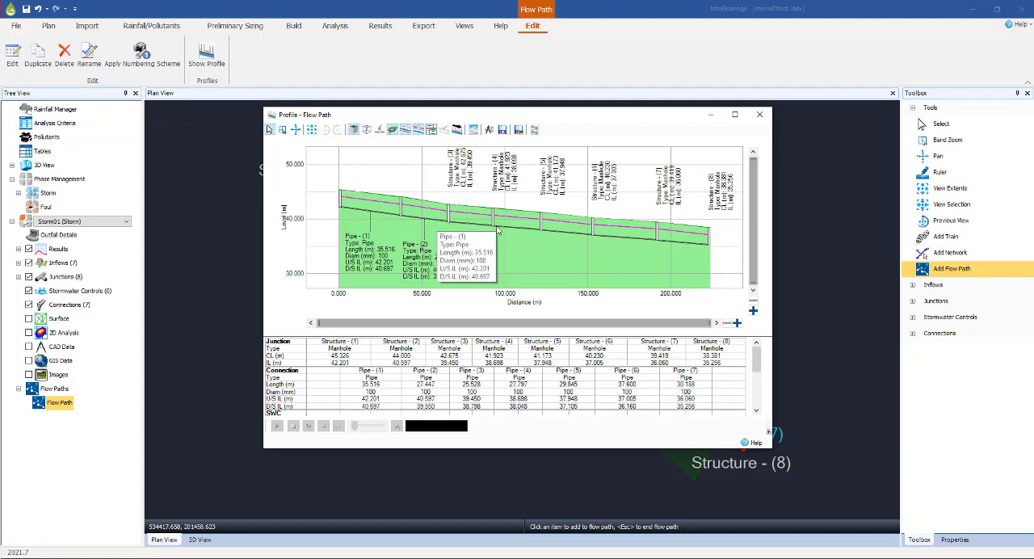
pyautogui.moveTo(671, 248)
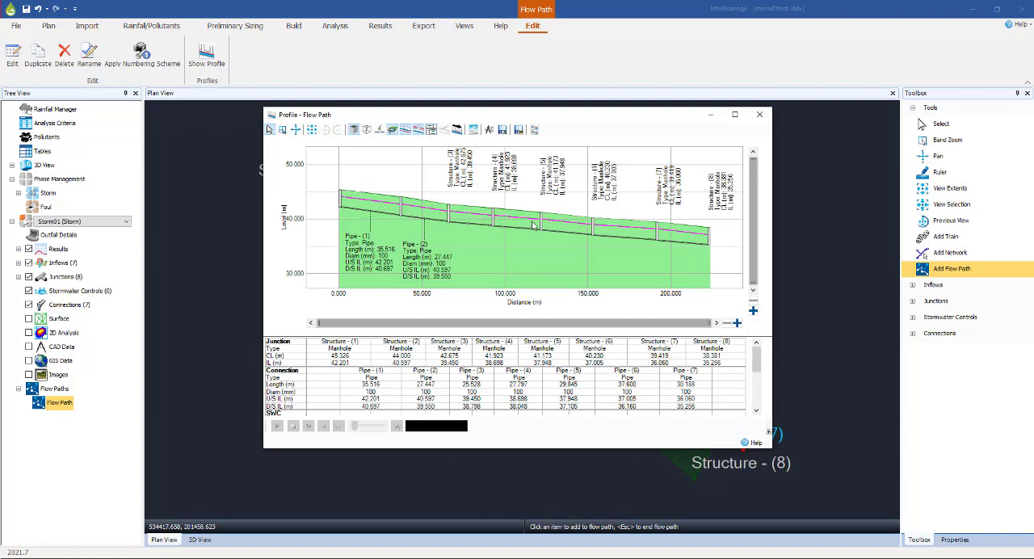
pyautogui.click(760, 115)
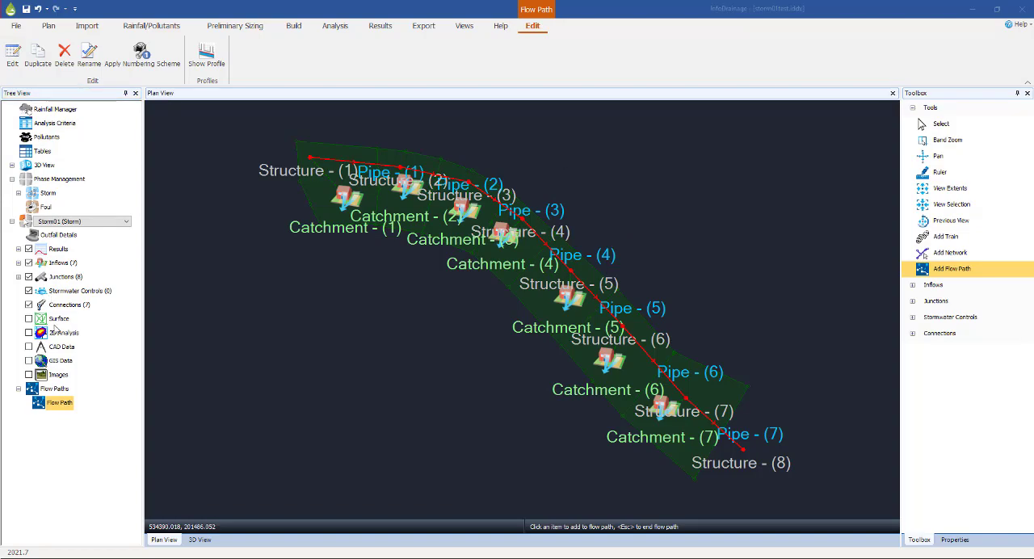
# Set the plan display's text height to 4 m and maximum icon height to 8 m in the inflows' display settings
pyautogui.click(56, 267)
pyautogui.rightClick(56, 264)
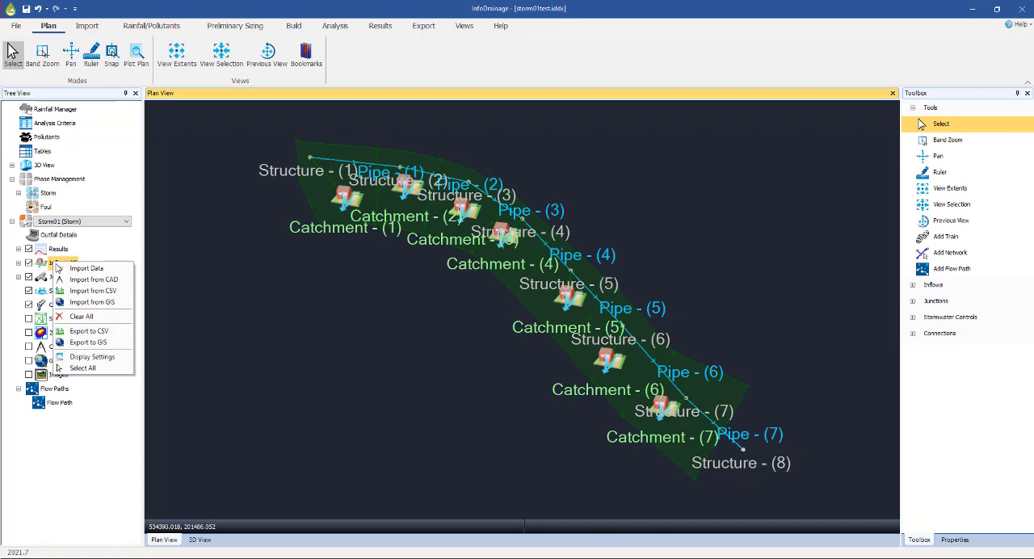
pyautogui.click(91, 360)
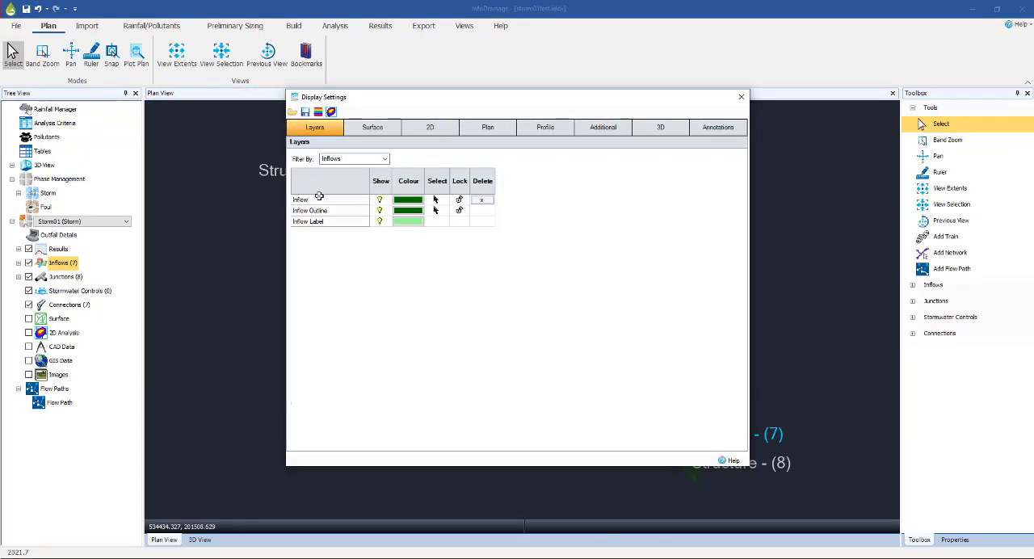
pyautogui.click(467, 132)
pyautogui.click(400, 162)
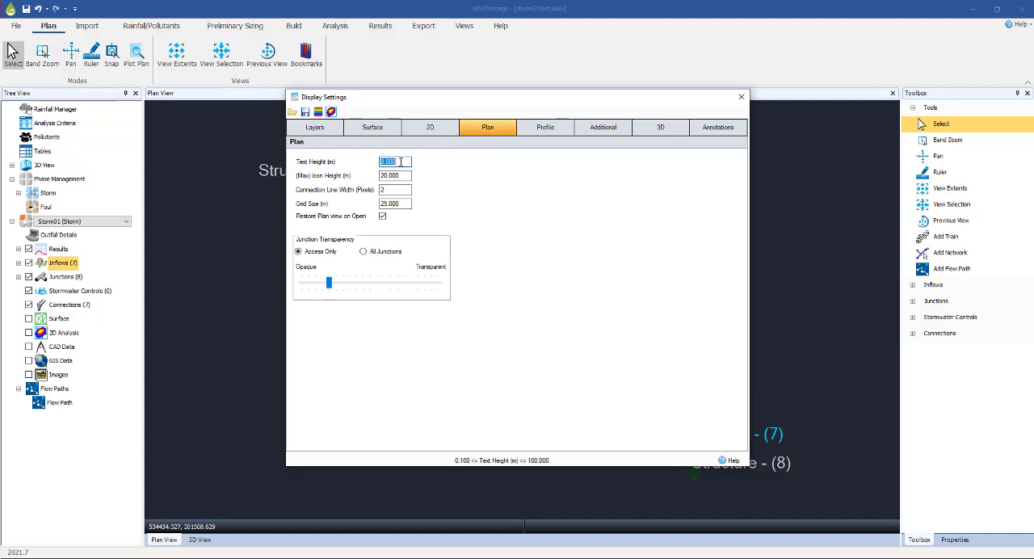
pyautogui.write('4')
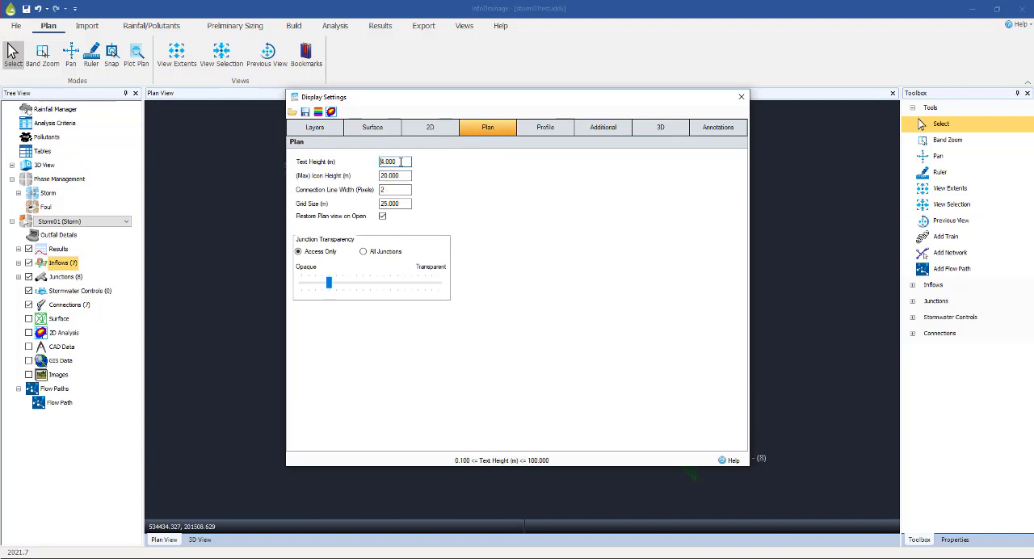
pyautogui.press('Tab')
pyautogui.write('8')
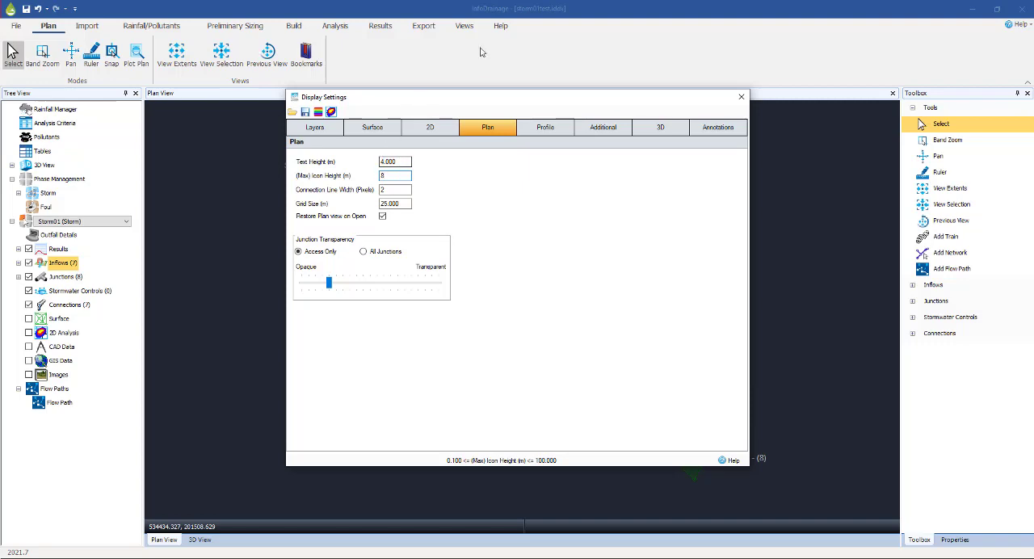
pyautogui.moveTo(471, 101); pyautogui.dragTo(684, 106)
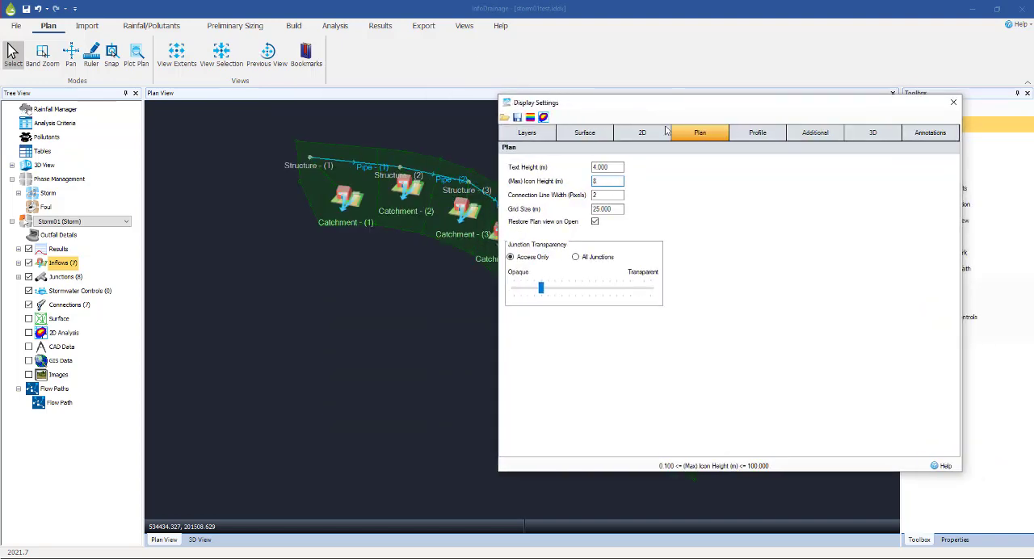
pyautogui.click(605, 196)
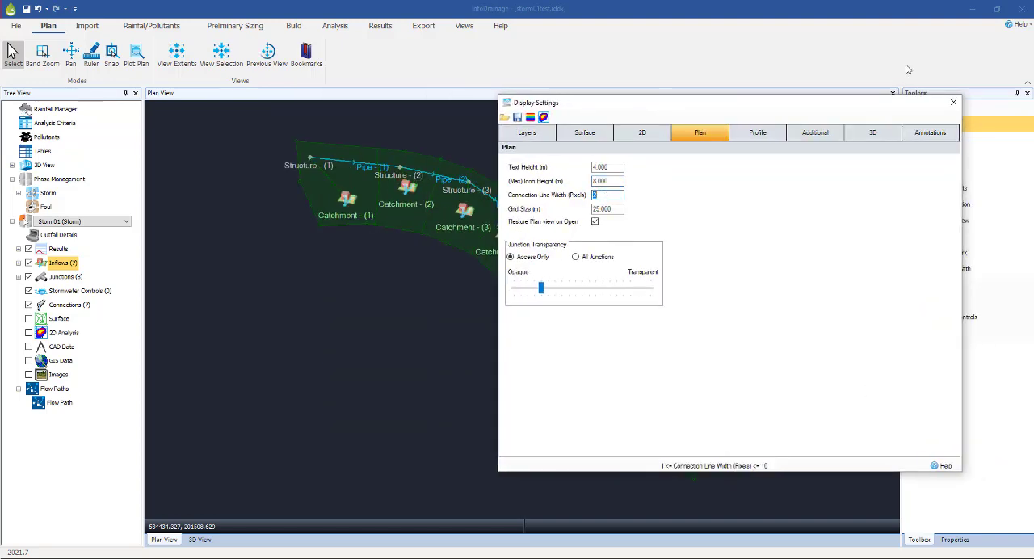
pyautogui.click(954, 102)
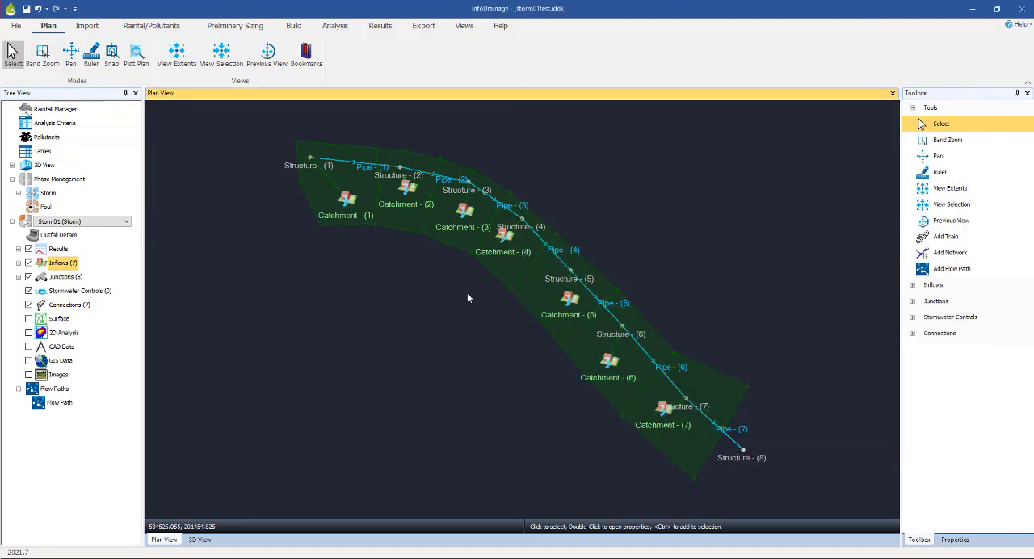
# Open the properties of Catchment - (1) to examine its runoff settings, keeping the catchment visible in the plan
pyautogui.click(345, 200)
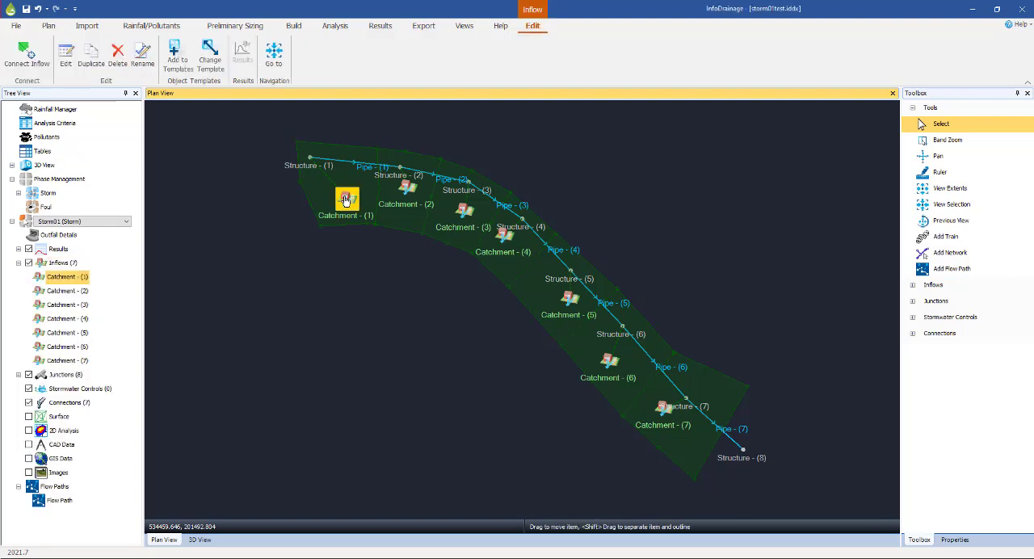
pyautogui.doubleClick(345, 201)
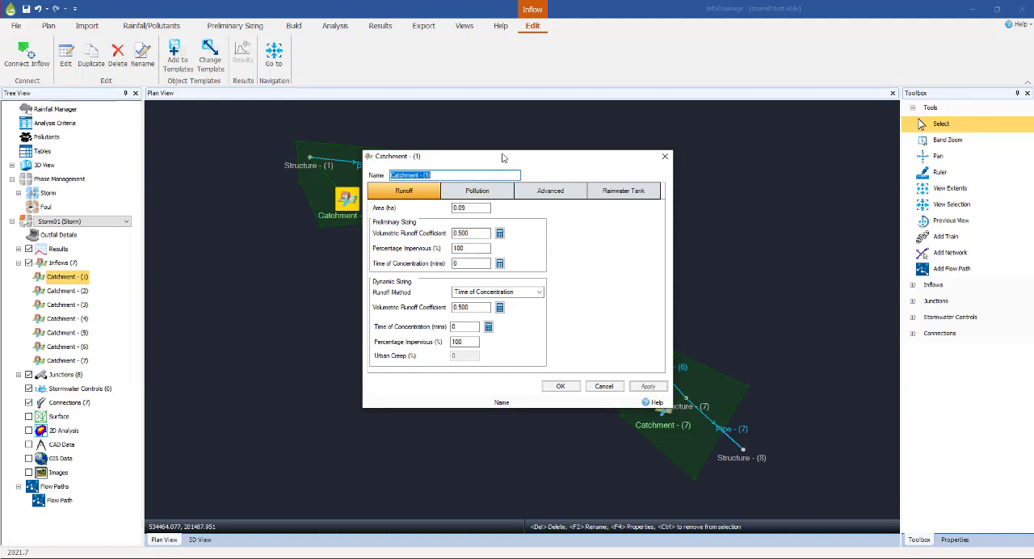
pyautogui.moveTo(501, 157); pyautogui.dragTo(596, 150)
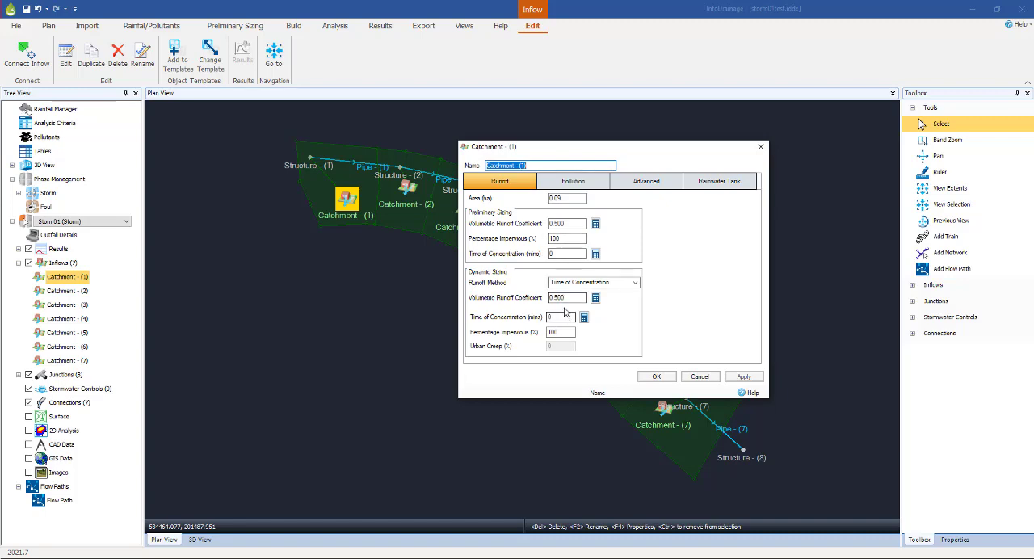
# Set Catchment - (1)'s dynamic sizing to 60% impervious, 5 minutes time of concentration and a 0.75 volumetric runoff coefficient, and accept the changes
pyautogui.click(567, 332)
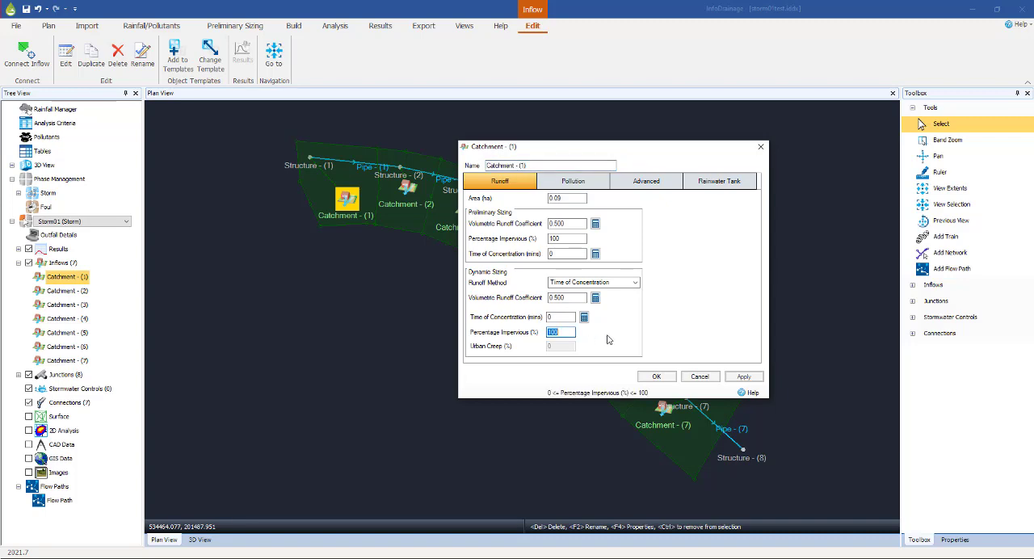
pyautogui.write('60')
pyautogui.hotkey('shift', 'Tab')
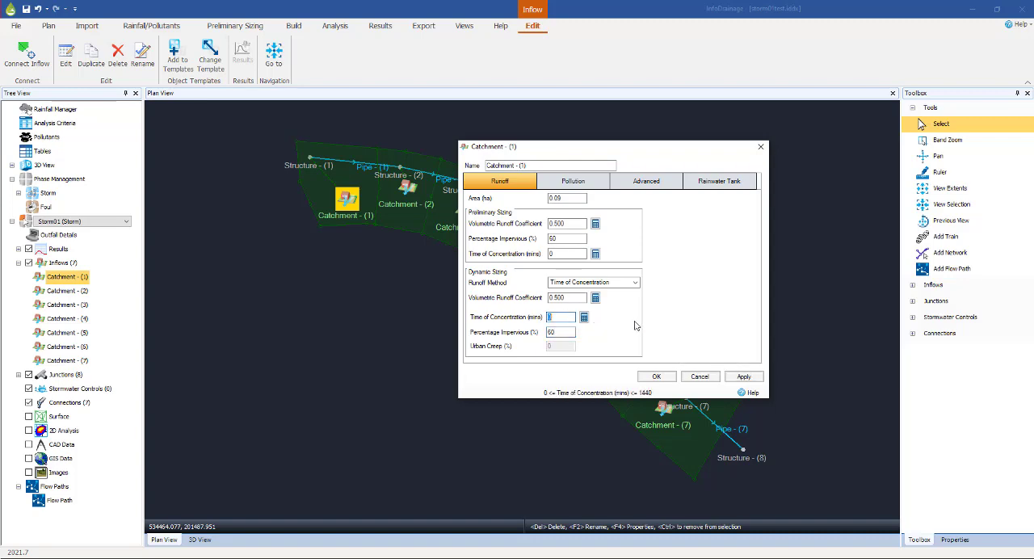
pyautogui.write('5')
pyautogui.click(572, 297)
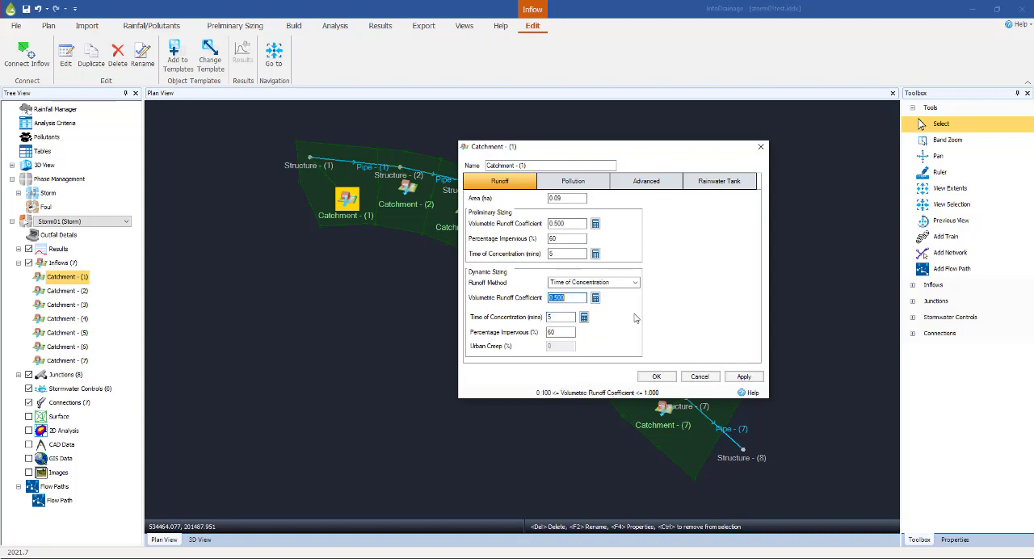
pyautogui.write('0.75')
pyautogui.click(655, 377)
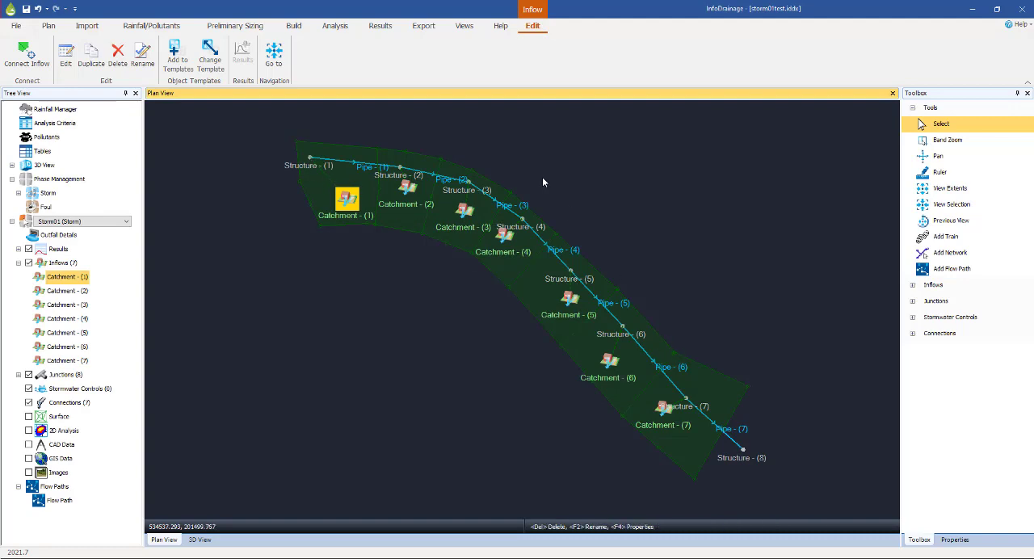
# Open the network's data tables and list all catchments in the inflows table
pyautogui.click(294, 27)
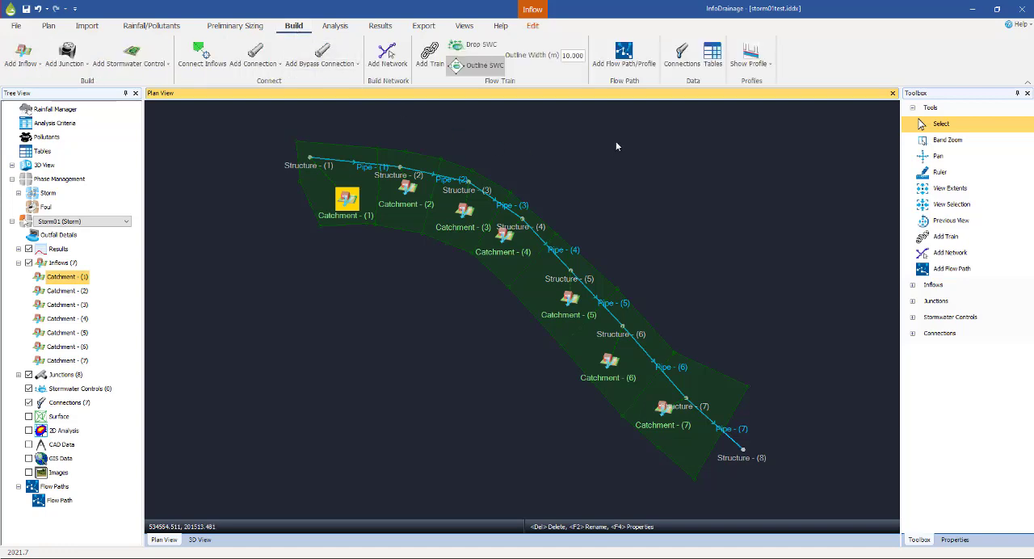
pyautogui.click(712, 54)
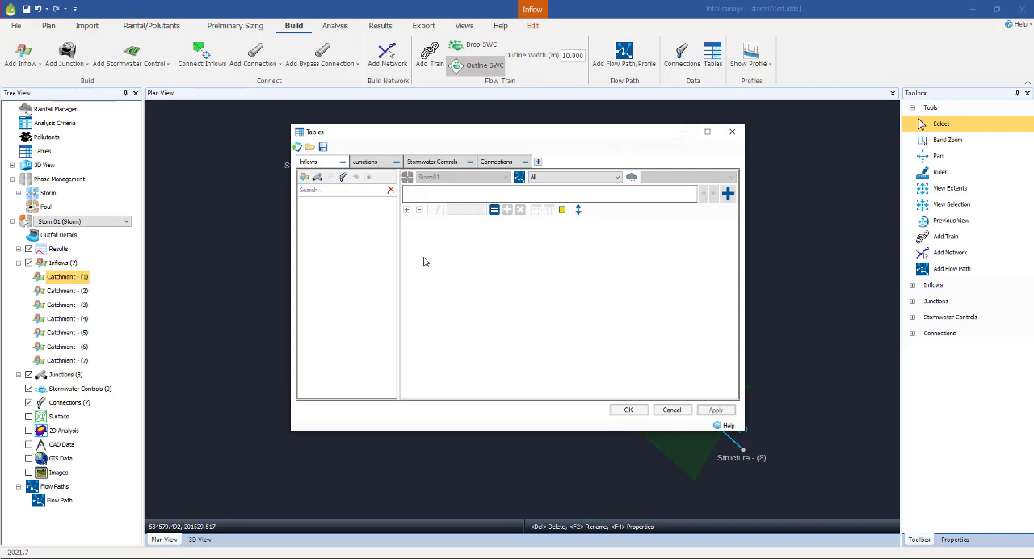
pyautogui.click(305, 178)
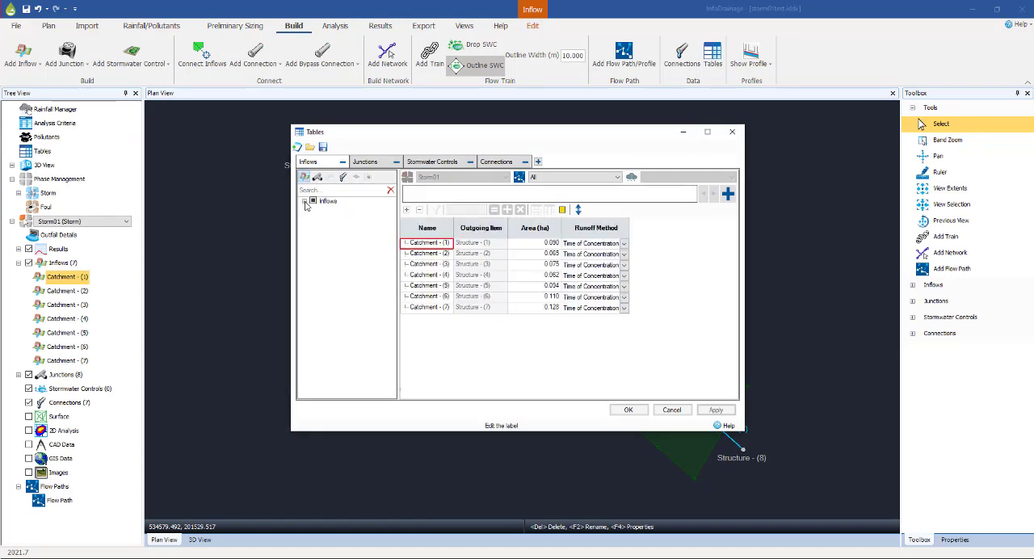
# Add the preliminary and dynamic percentage impervious and volumetric runoff coefficient columns to the inflows table, widening the window to fit them
pyautogui.click(304, 201)
pyautogui.click(313, 210)
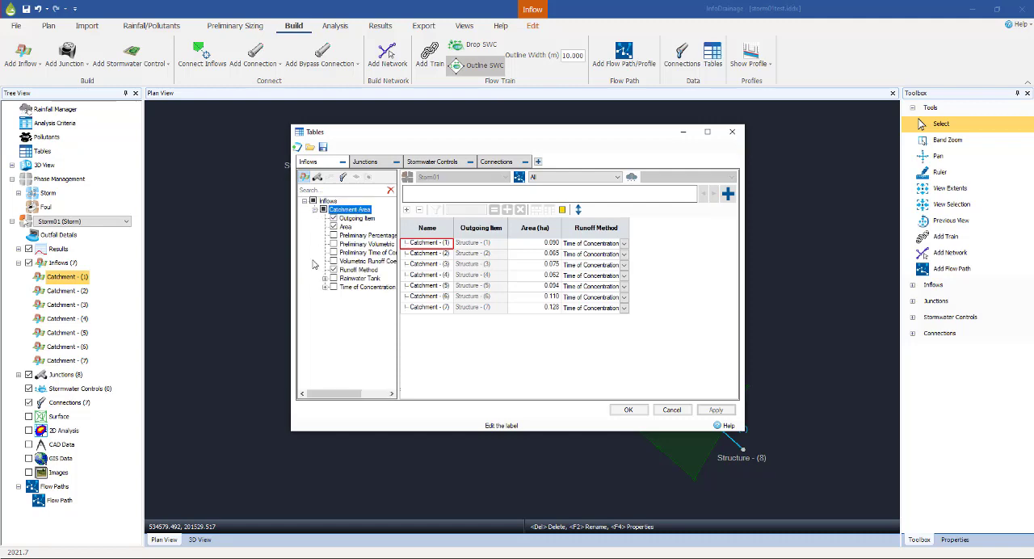
pyautogui.click(333, 235)
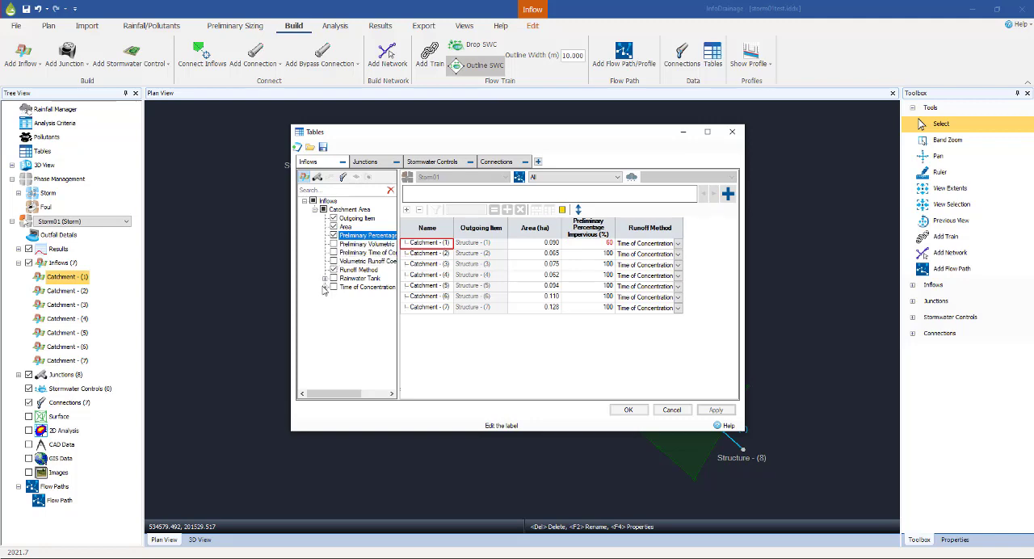
pyautogui.click(323, 287)
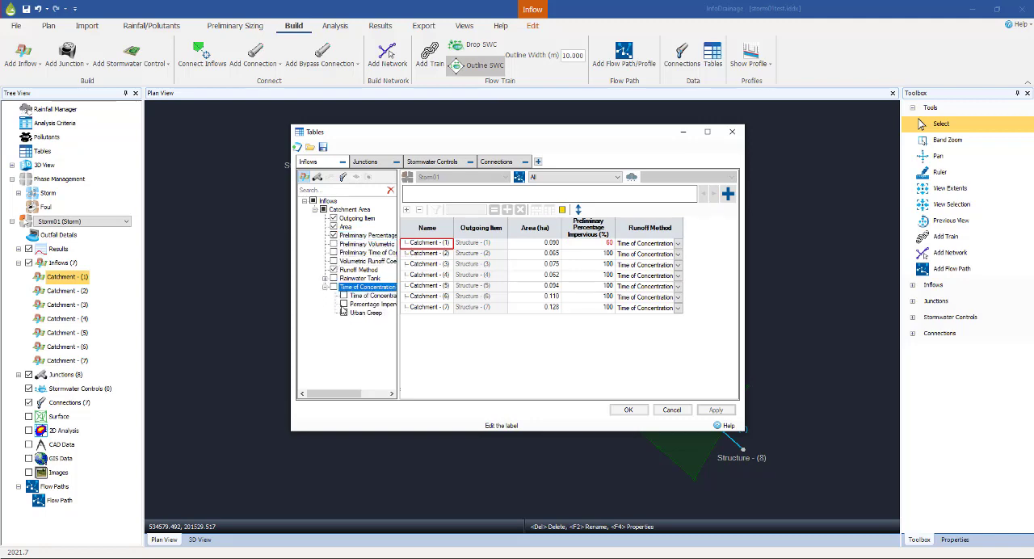
pyautogui.click(344, 303)
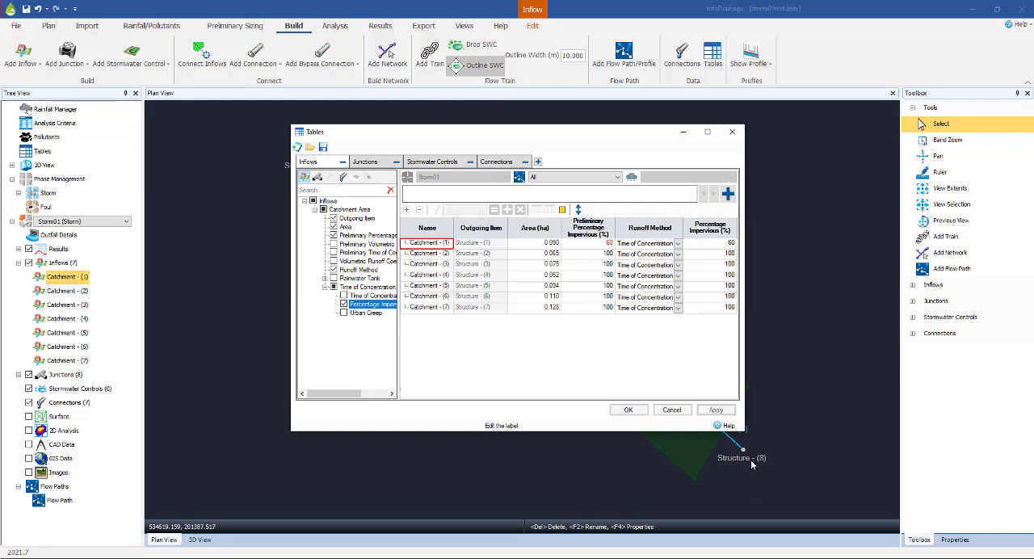
pyautogui.moveTo(743, 430); pyautogui.dragTo(854, 444)
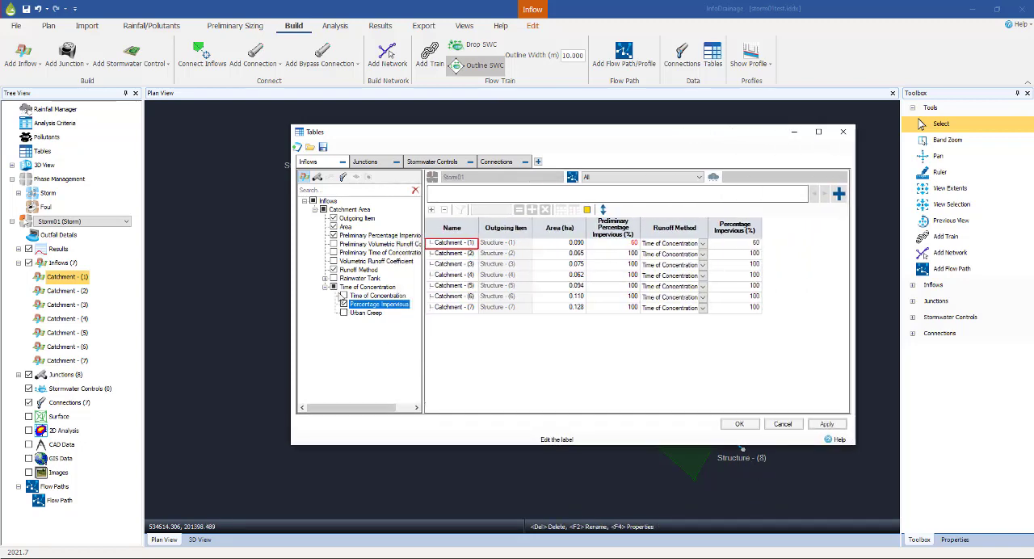
pyautogui.click(334, 262)
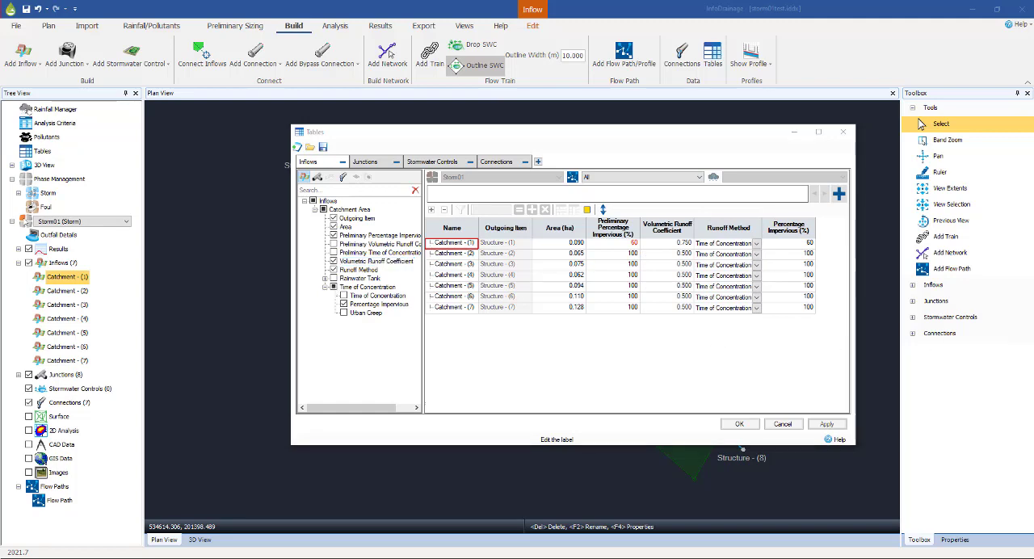
pyautogui.click(334, 244)
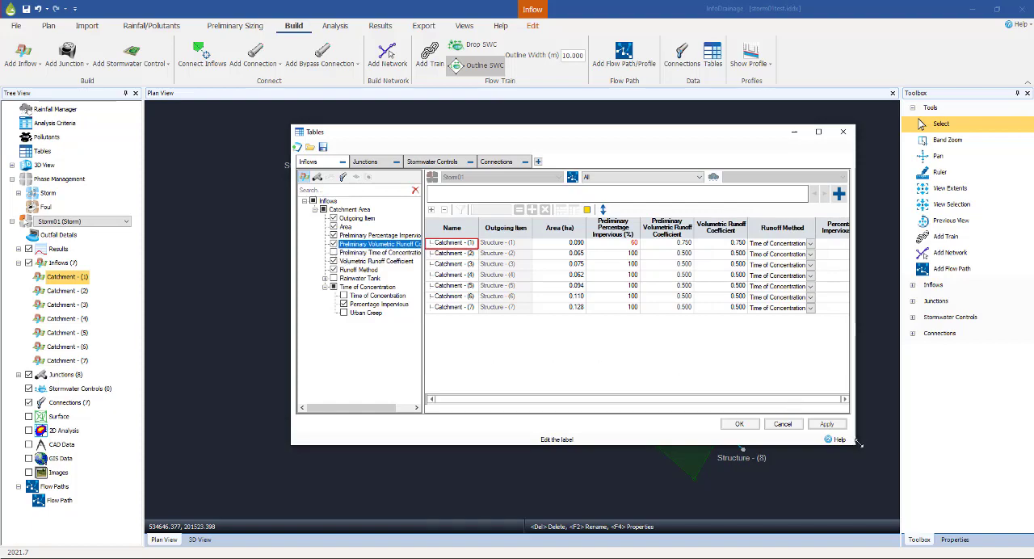
pyautogui.moveTo(858, 447); pyautogui.dragTo(892, 456)
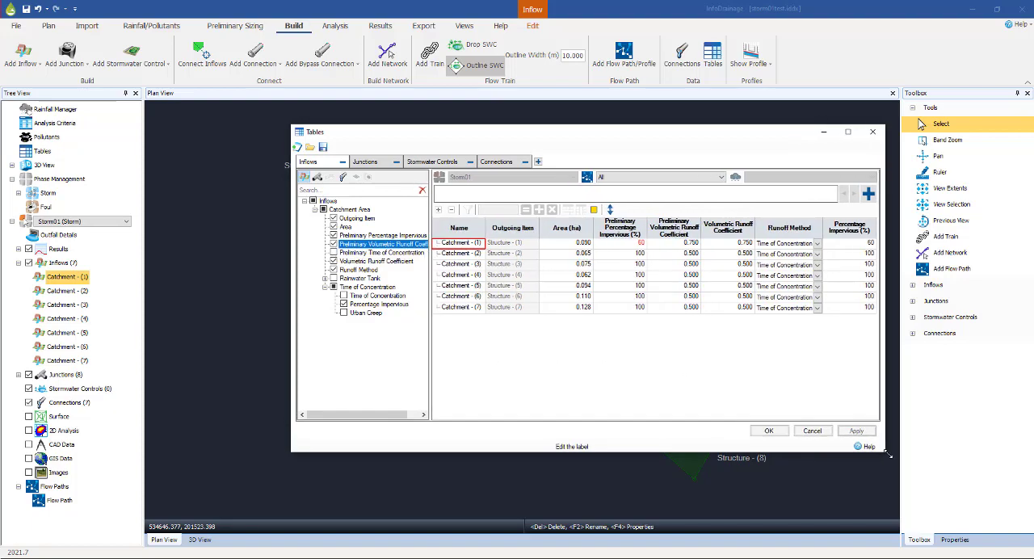
# Apply Catchment - (1)'s percentage impervious of 60 to all seven catchments in the inflows table
pyautogui.click(819, 245)
pyautogui.click(818, 245)
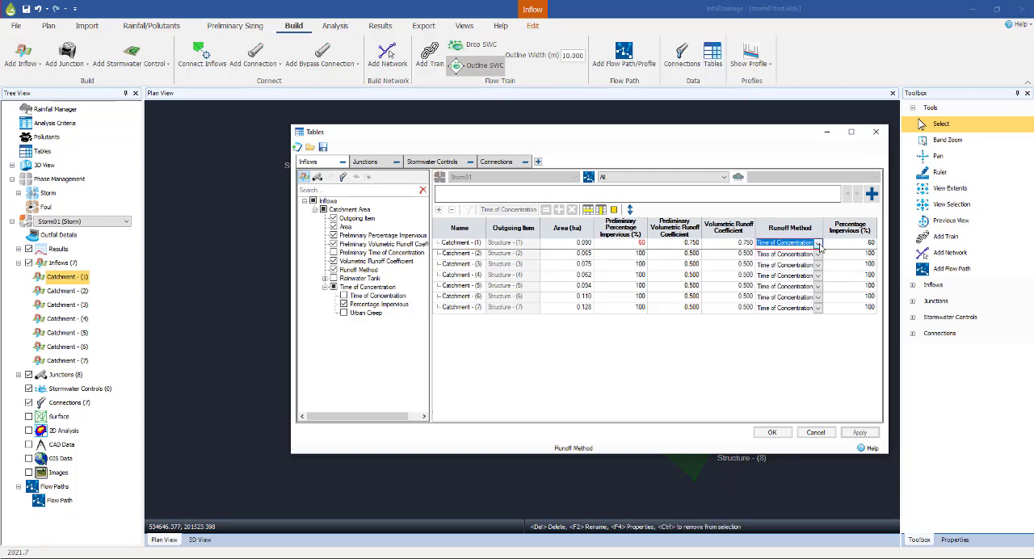
pyautogui.click(631, 244)
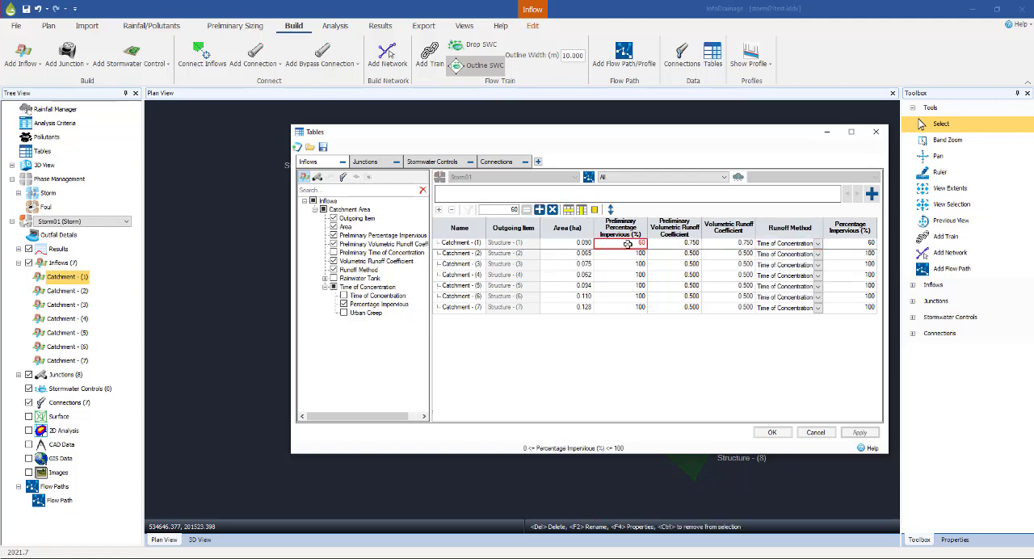
pyautogui.click(846, 244)
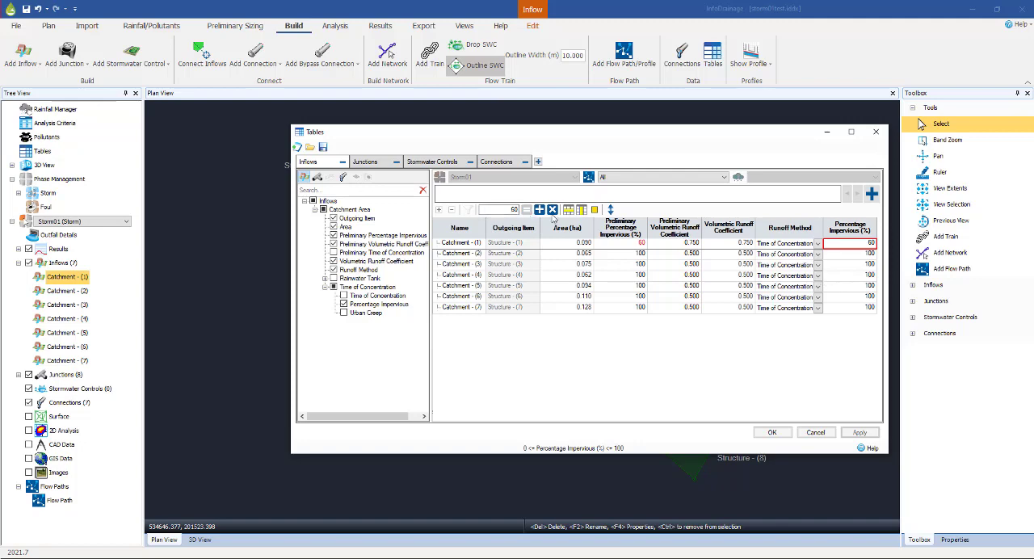
pyautogui.moveTo(840, 244); pyautogui.dragTo(846, 305)
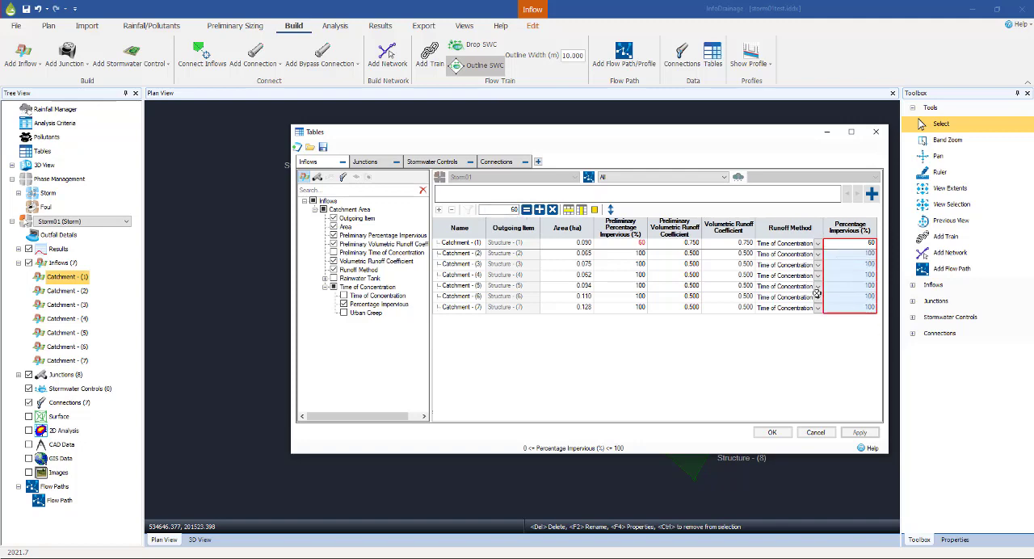
pyautogui.click(527, 210)
# Apply the volumetric runoff coefficient of 0.750 to all seven catchments and accept the table changes
pyautogui.click(725, 243)
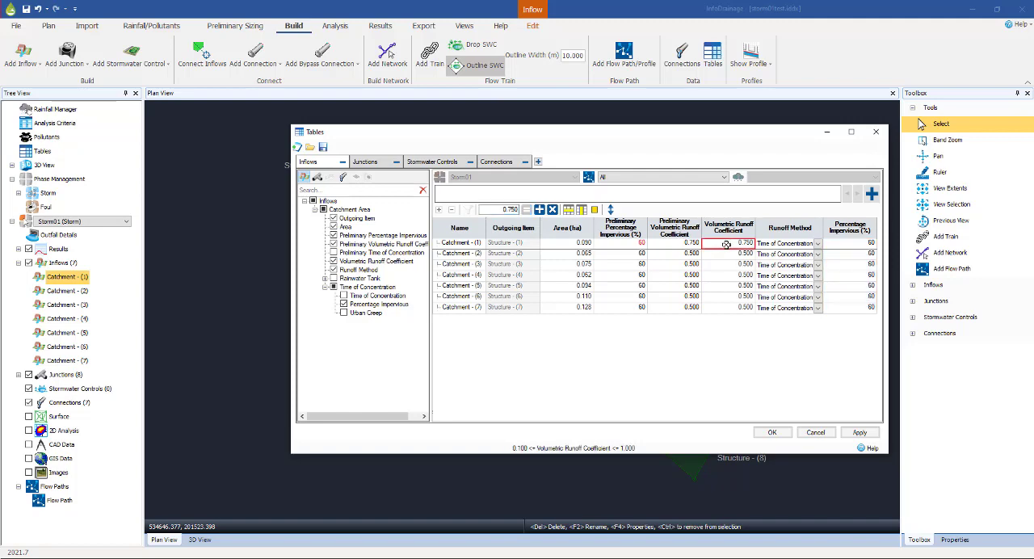
pyautogui.moveTo(726, 244); pyautogui.dragTo(725, 308)
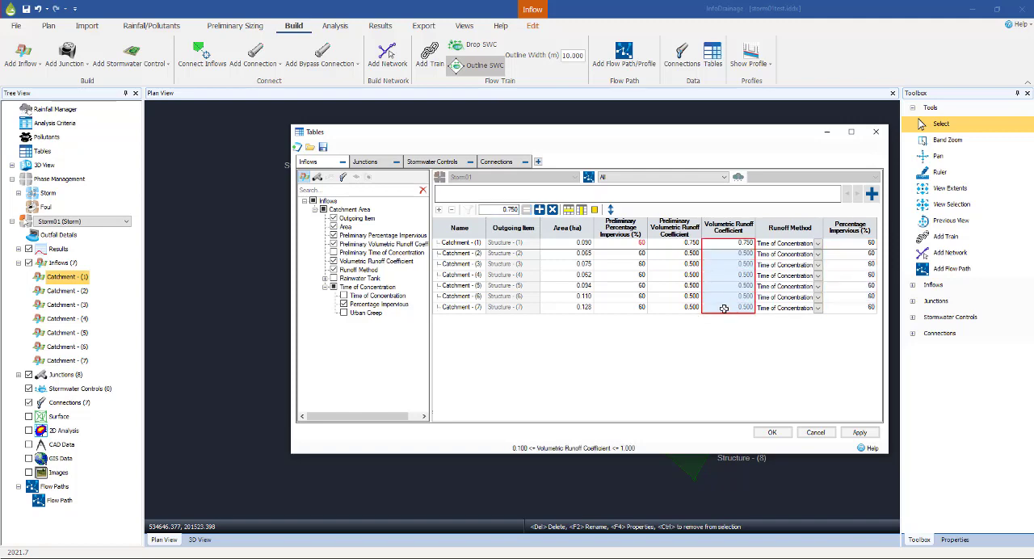
pyautogui.click(527, 210)
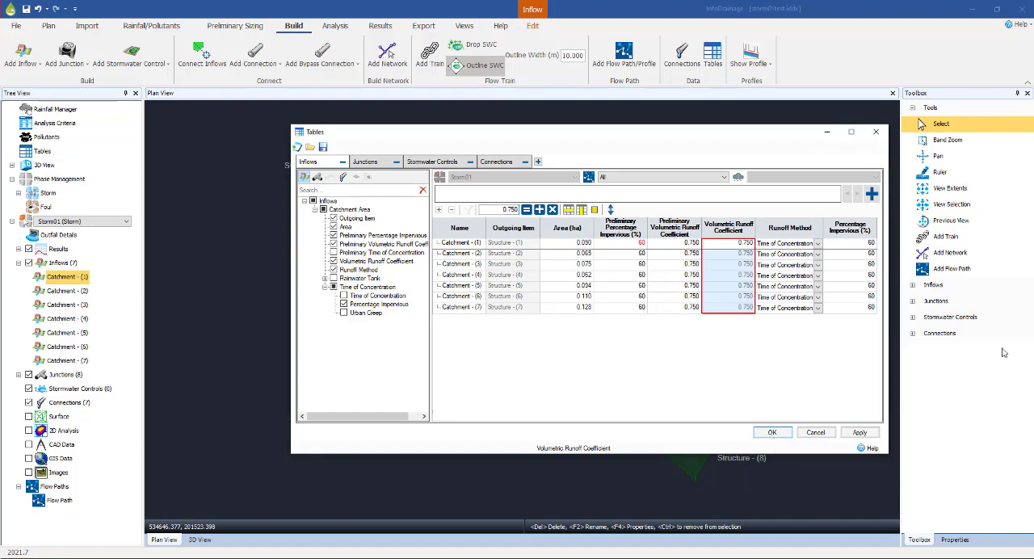
pyautogui.click(771, 433)
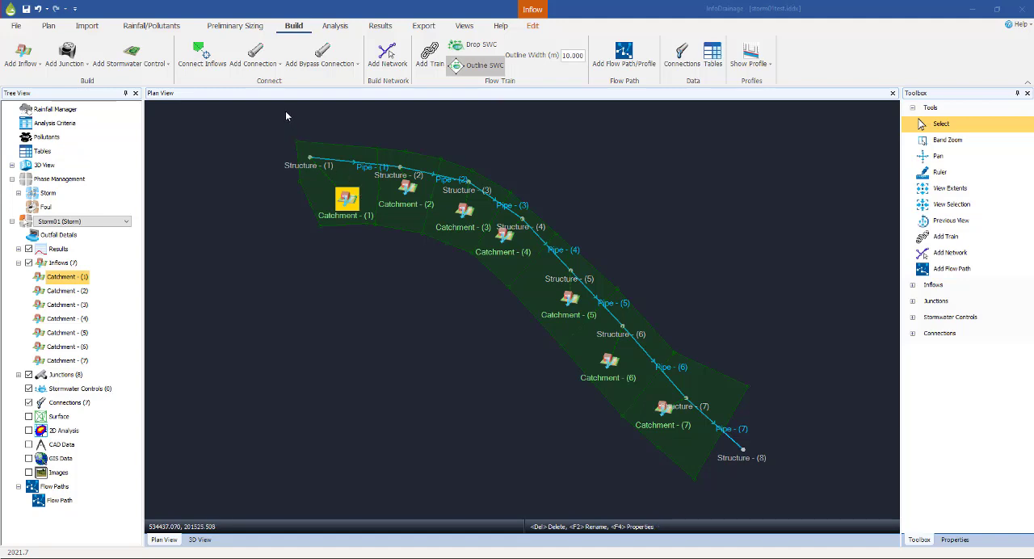
# Select the FSR rainfall from the library in the analysis criteria and accept it
pyautogui.click(335, 26)
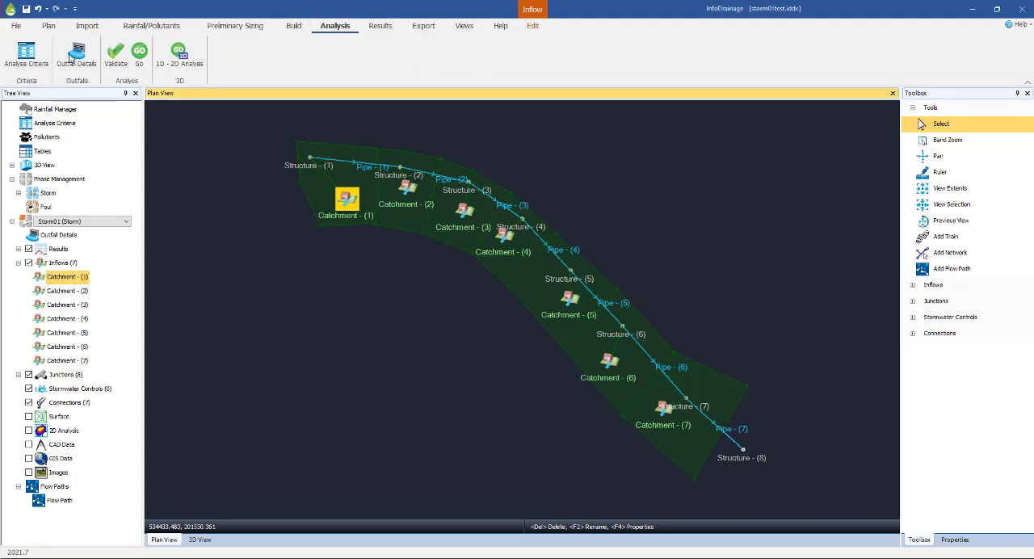
pyautogui.click(27, 56)
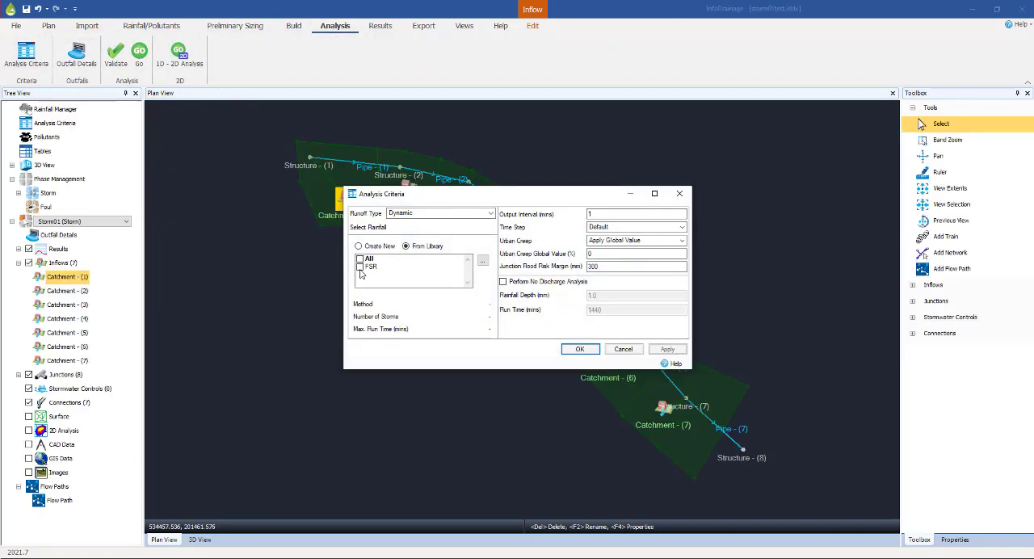
pyautogui.click(359, 268)
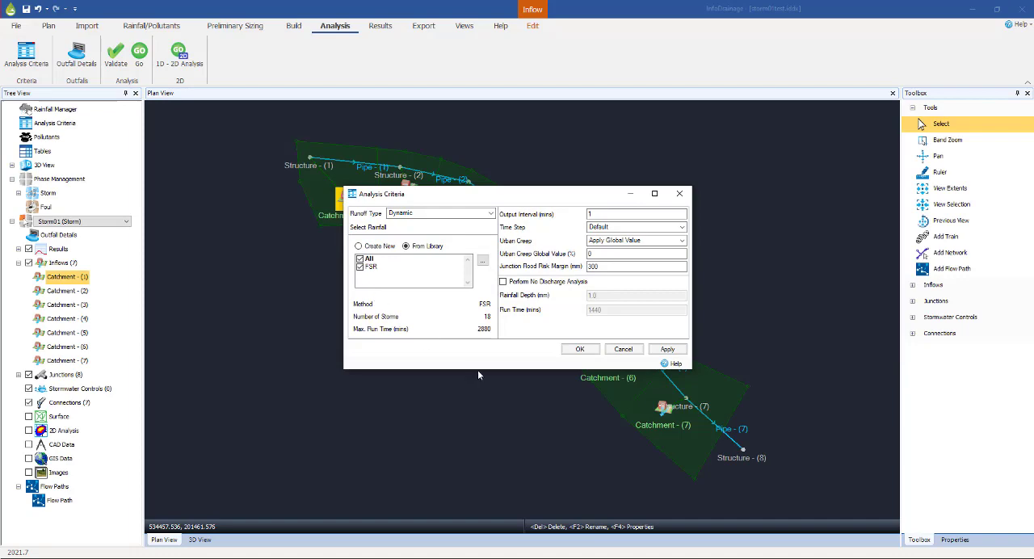
pyautogui.click(578, 350)
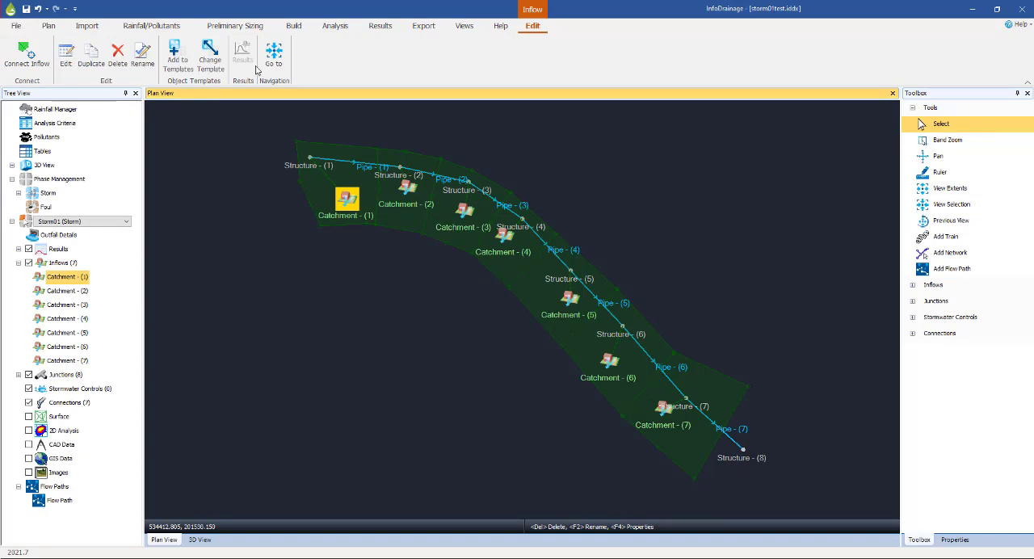
# Choose FSR as the library rainfall in the network design criteria, review the design options and accept the criteria
pyautogui.click(234, 28)
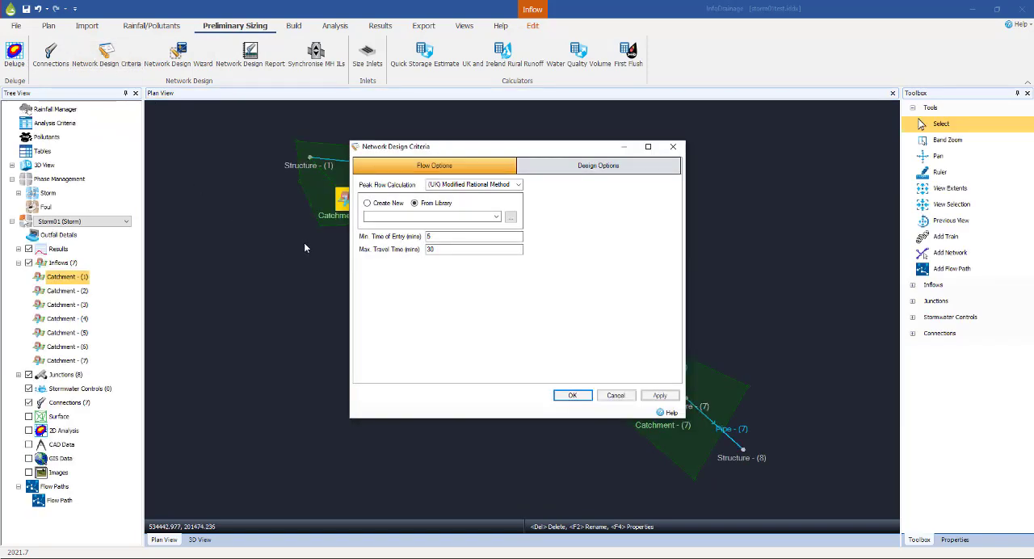
pyautogui.click(496, 217)
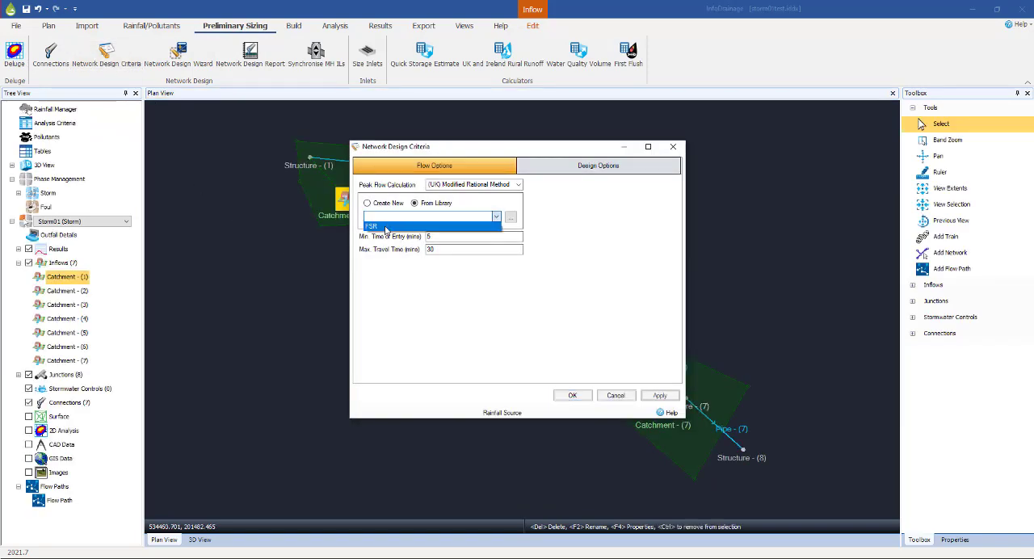
pyautogui.click(420, 227)
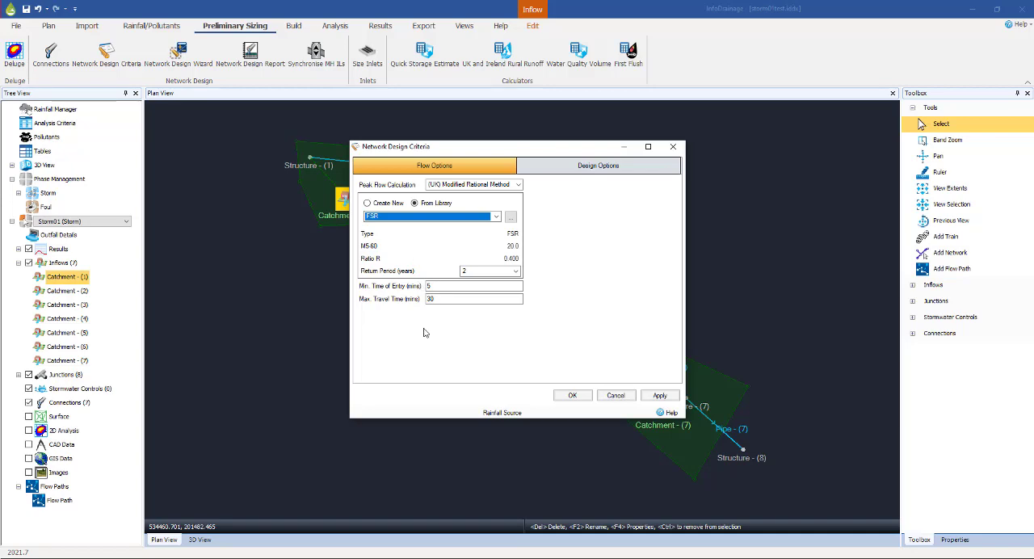
pyautogui.click(591, 170)
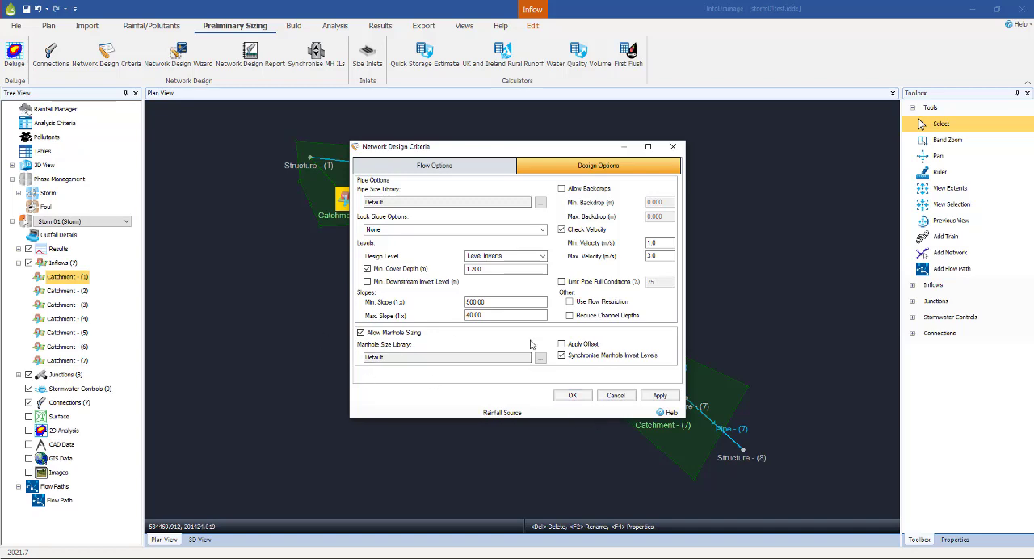
pyautogui.click(571, 395)
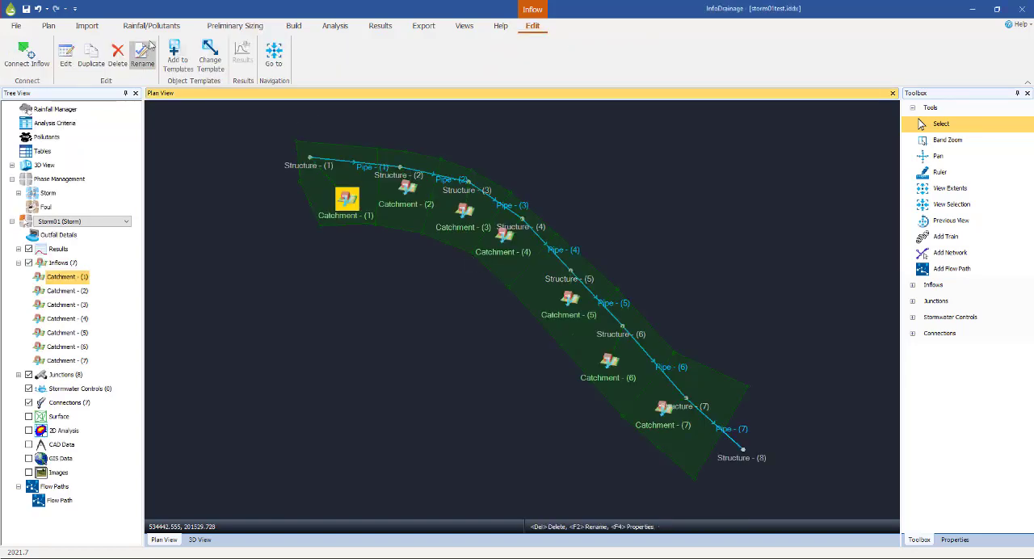
# Run the Network Design Wizard on the Flow Path with the existing flow criteria and design options, accept the sizing, and close the design report
pyautogui.click(235, 25)
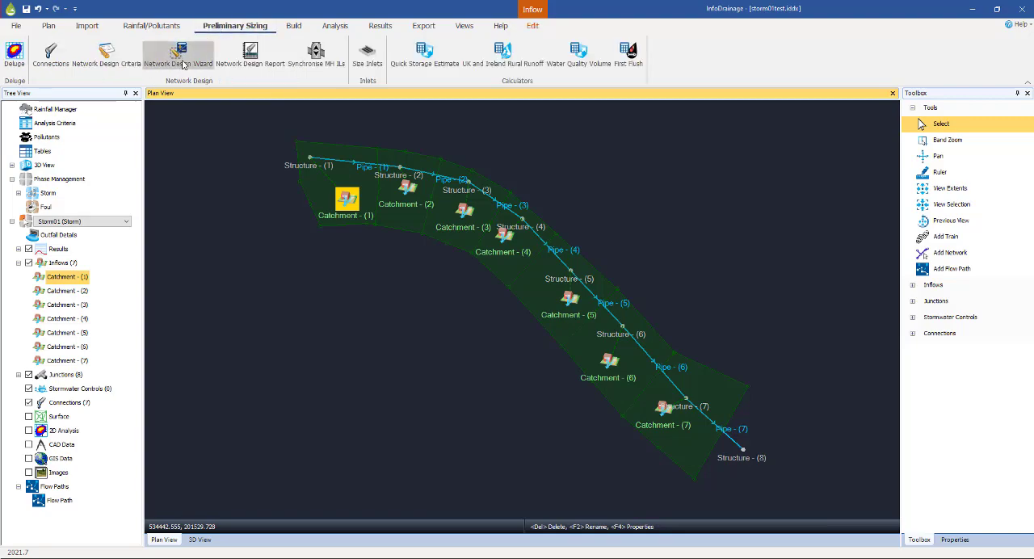
pyautogui.click(183, 64)
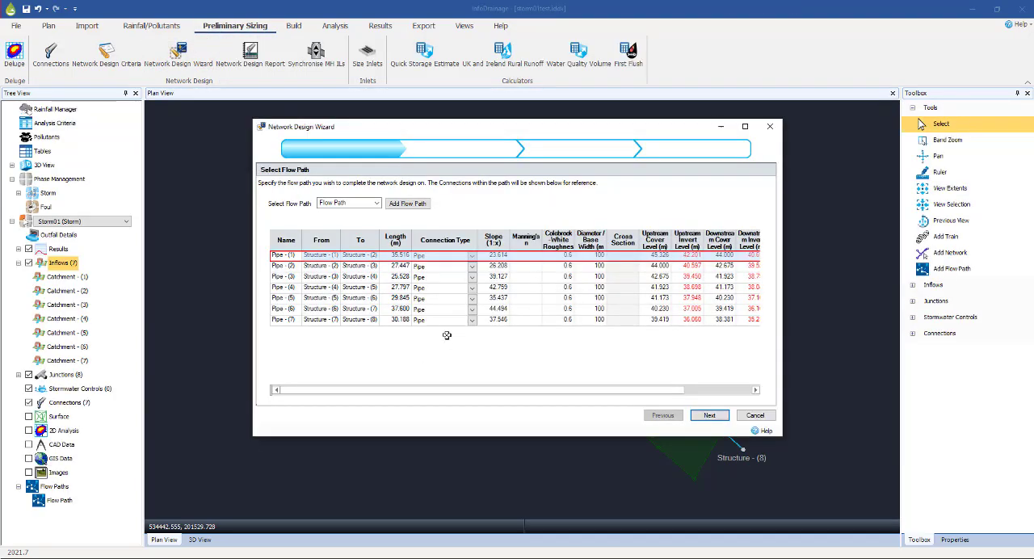
pyautogui.moveTo(562, 129)
pyautogui.mouseDown()
pyautogui.moveTo(705, 208)
pyautogui.moveTo(904, 401)
pyautogui.moveTo(805, 197)
pyautogui.moveTo(545, 142)
pyautogui.moveTo(560, 137)
pyautogui.moveTo(673, 310)
pyautogui.moveTo(558, 138)
pyautogui.mouseUp()
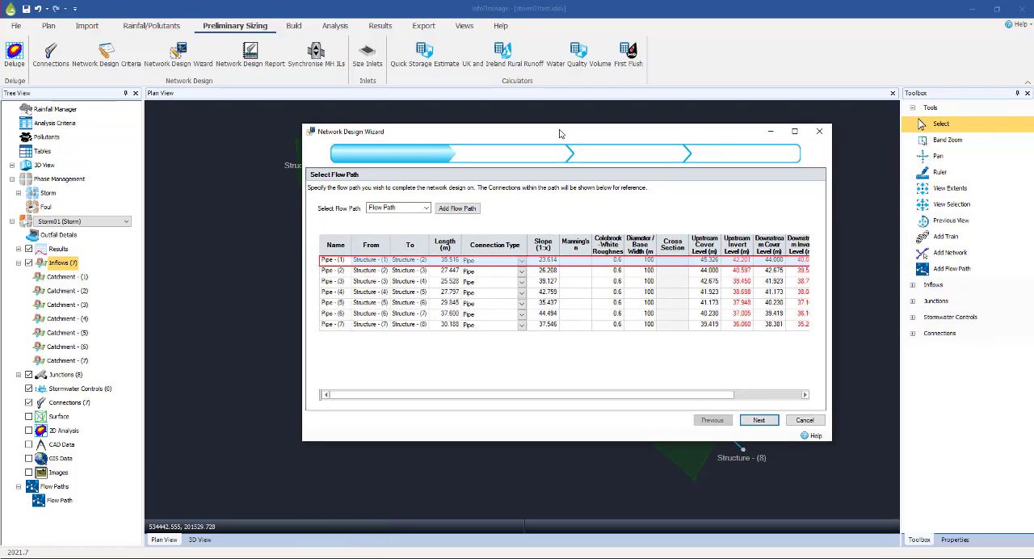
pyautogui.click(758, 420)
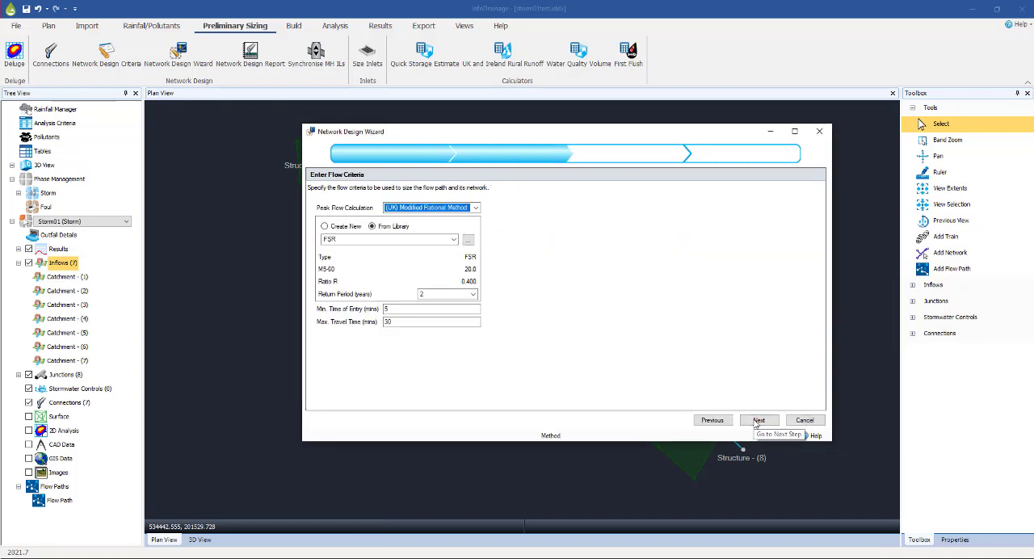
pyautogui.click(758, 420)
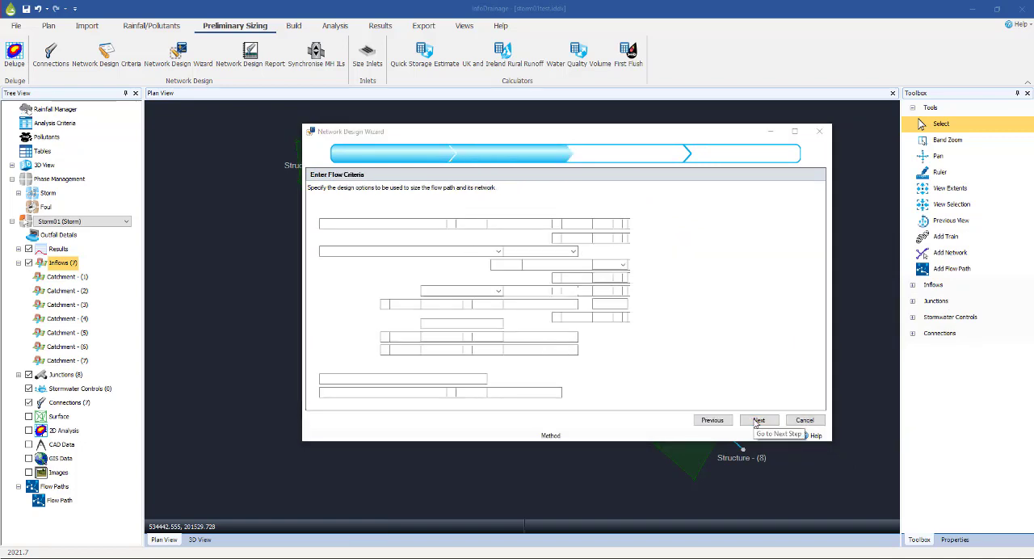
pyautogui.click(758, 420)
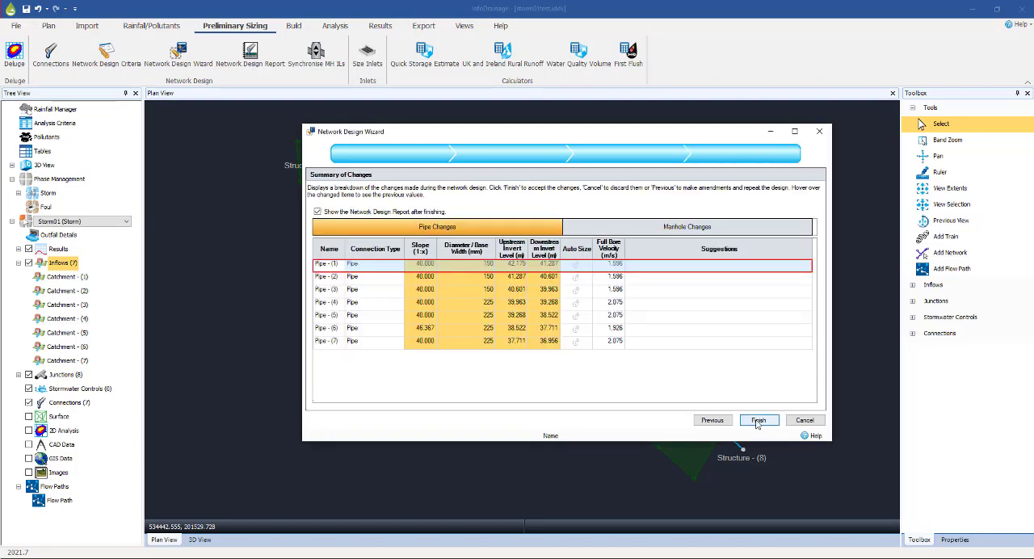
pyautogui.click(757, 420)
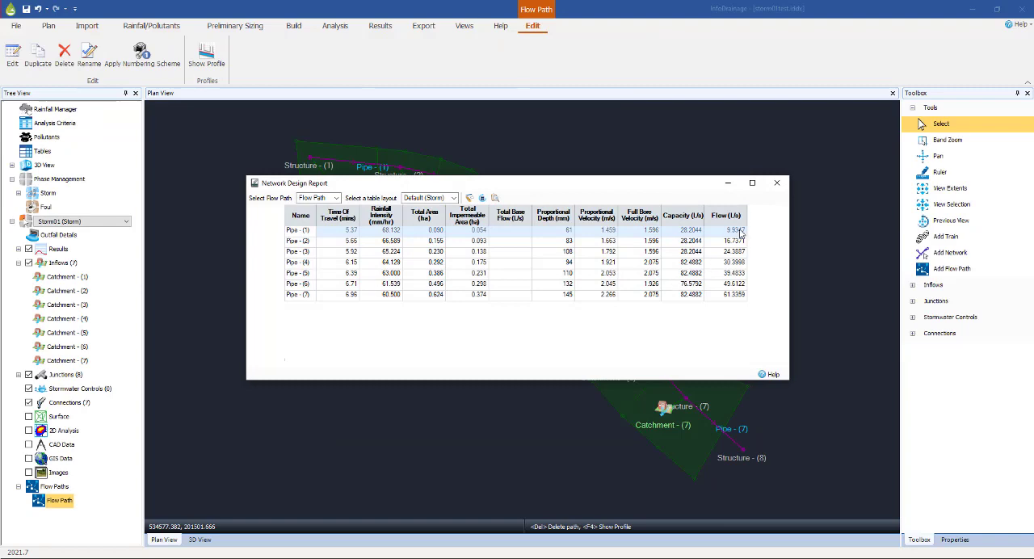
pyautogui.click(777, 185)
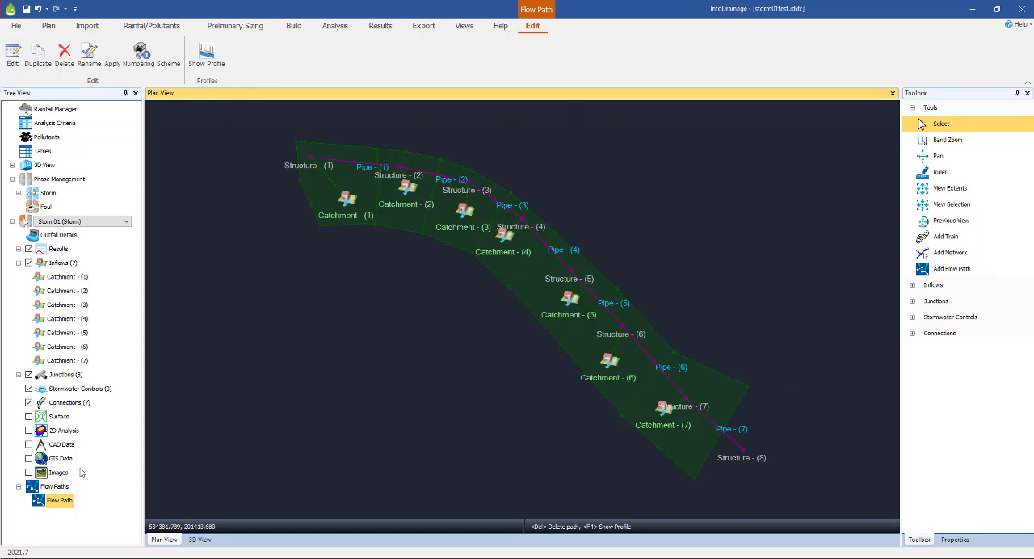
# View the long-section profile of the Flow Path and close it
pyautogui.rightClick(57, 503)
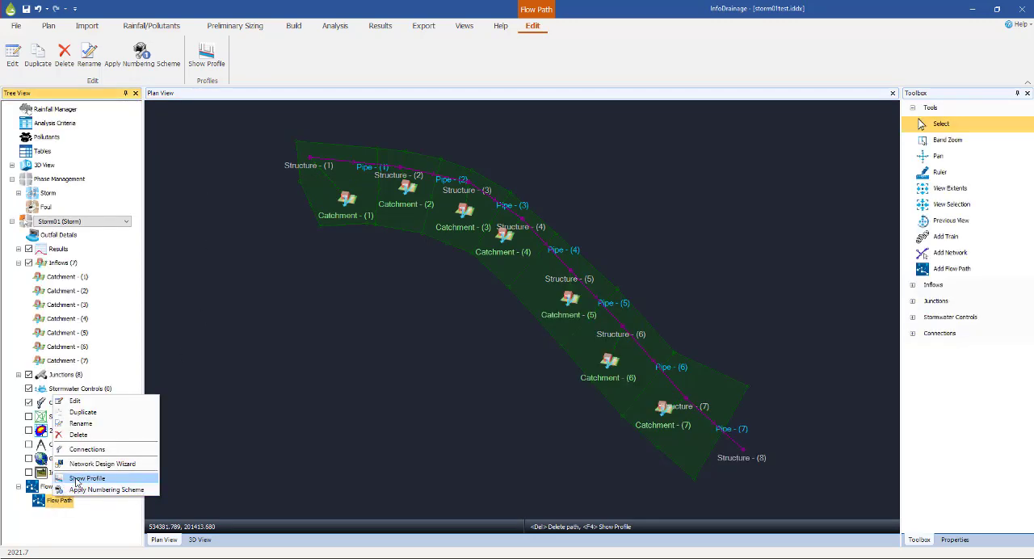
pyautogui.click(85, 478)
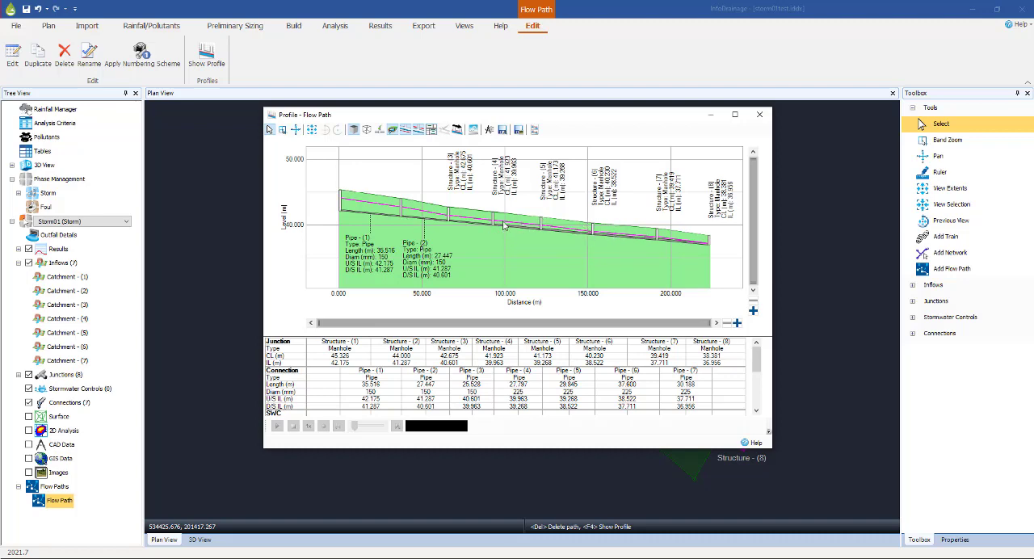
pyautogui.moveTo(498, 230)
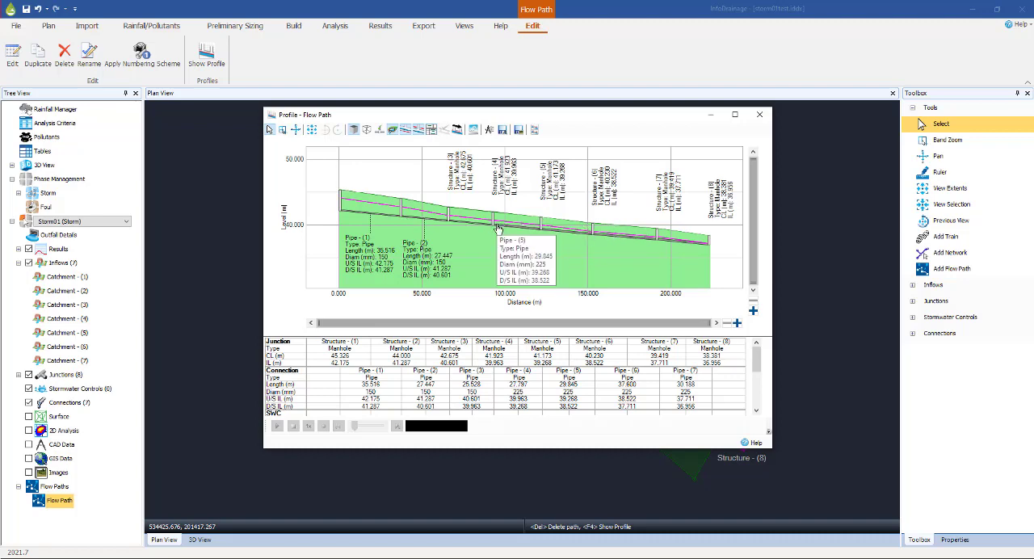
pyautogui.click(758, 117)
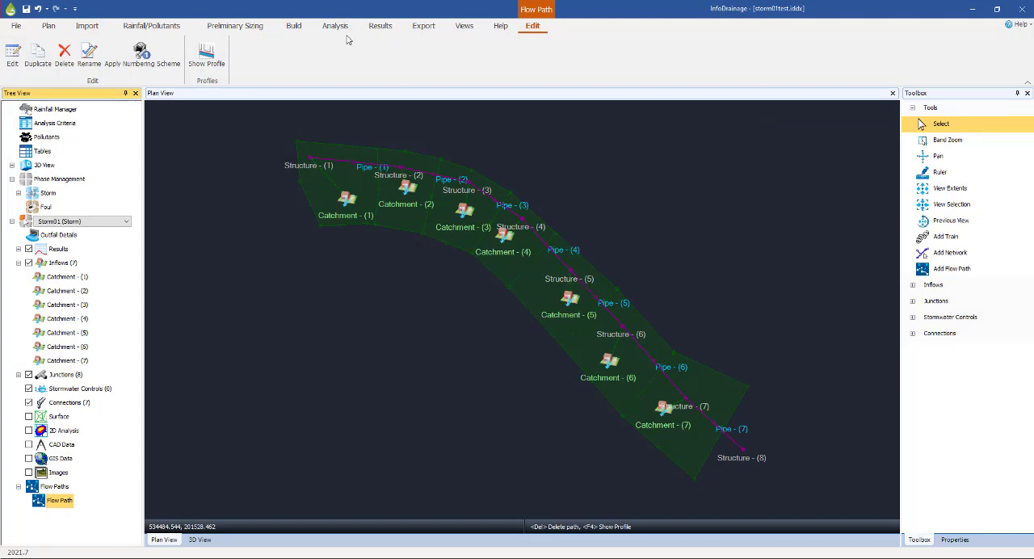
# Enable all inflow data columns in the network tables, switch to the connections table and accept
pyautogui.click(293, 25)
pyautogui.click(714, 57)
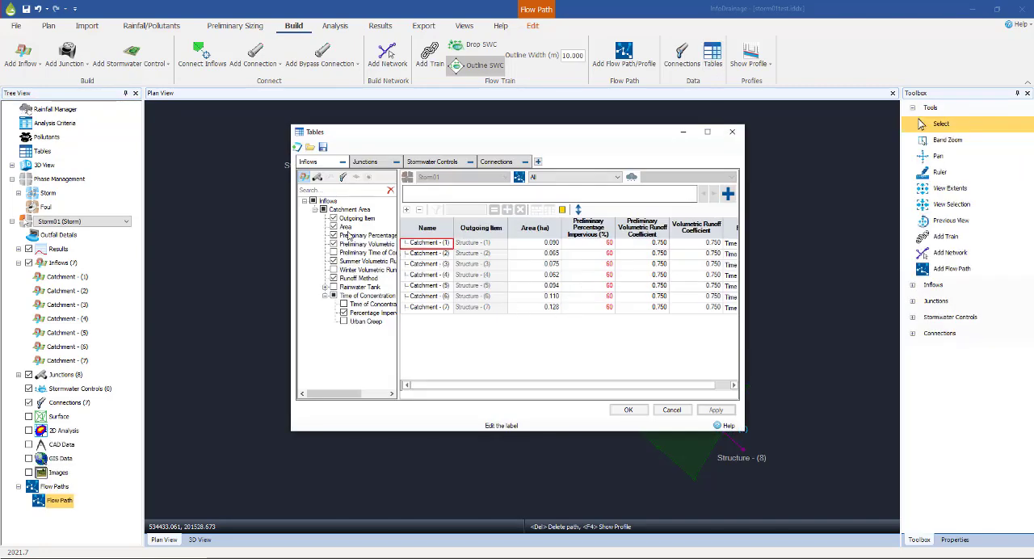
pyautogui.click(312, 201)
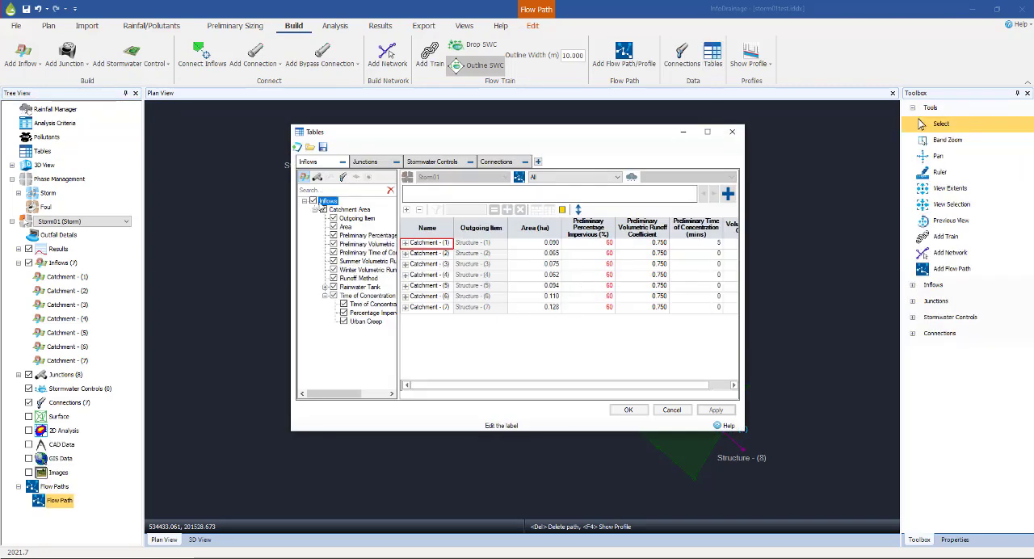
pyautogui.click(496, 162)
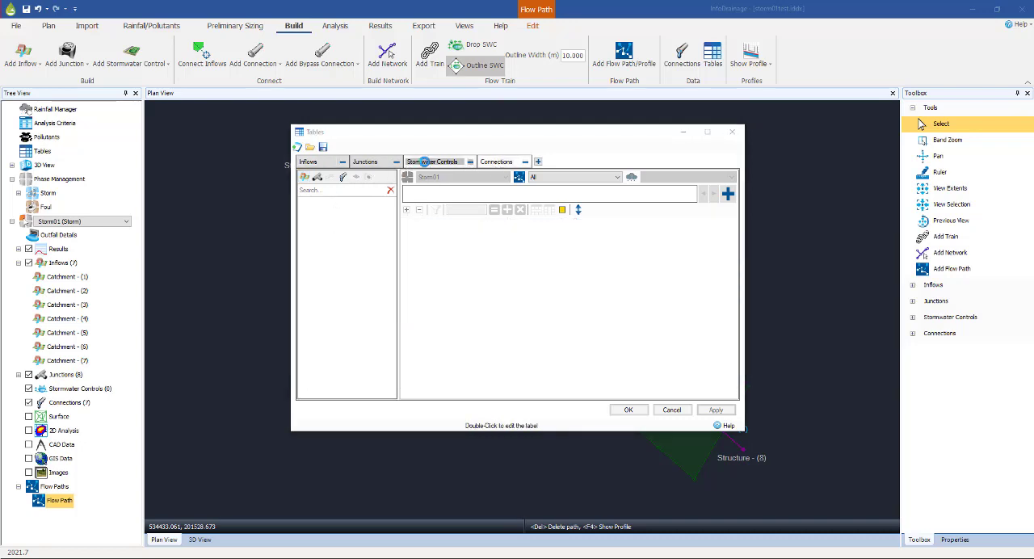
pyautogui.click(430, 168)
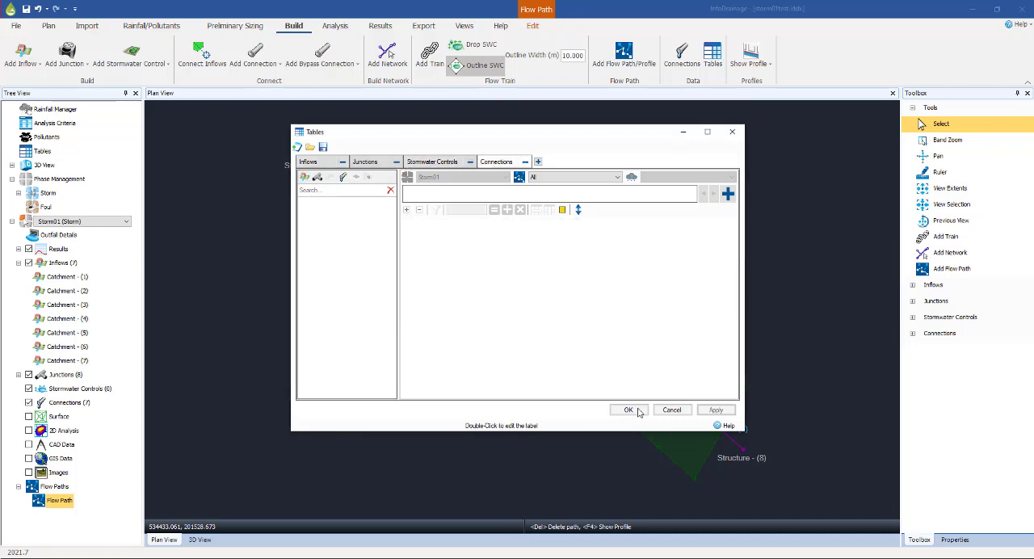
pyautogui.click(629, 409)
# Review the slopes, diameters and invert levels of the seven pipes in the connections table and close it
pyautogui.click(711, 55)
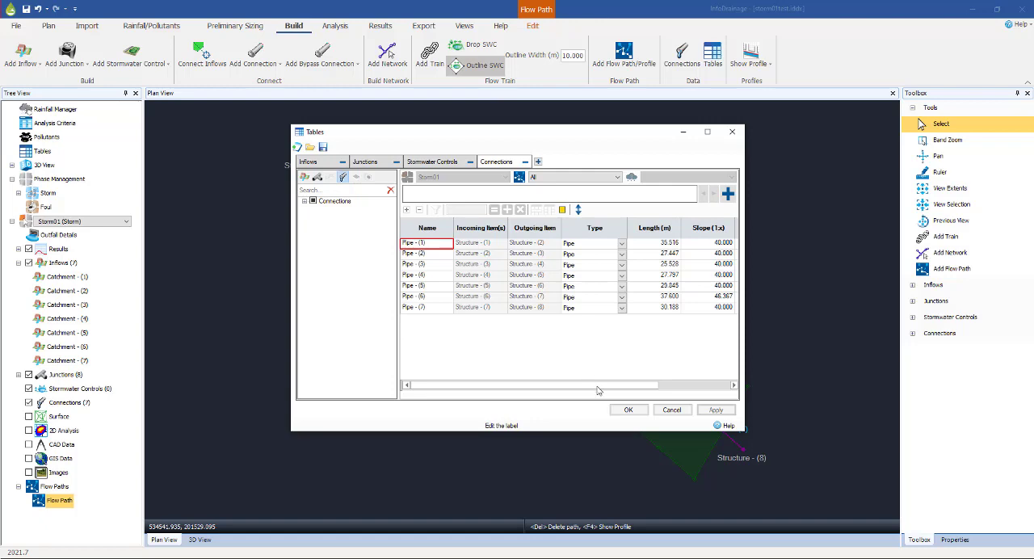
pyautogui.moveTo(600, 385); pyautogui.dragTo(646, 381)
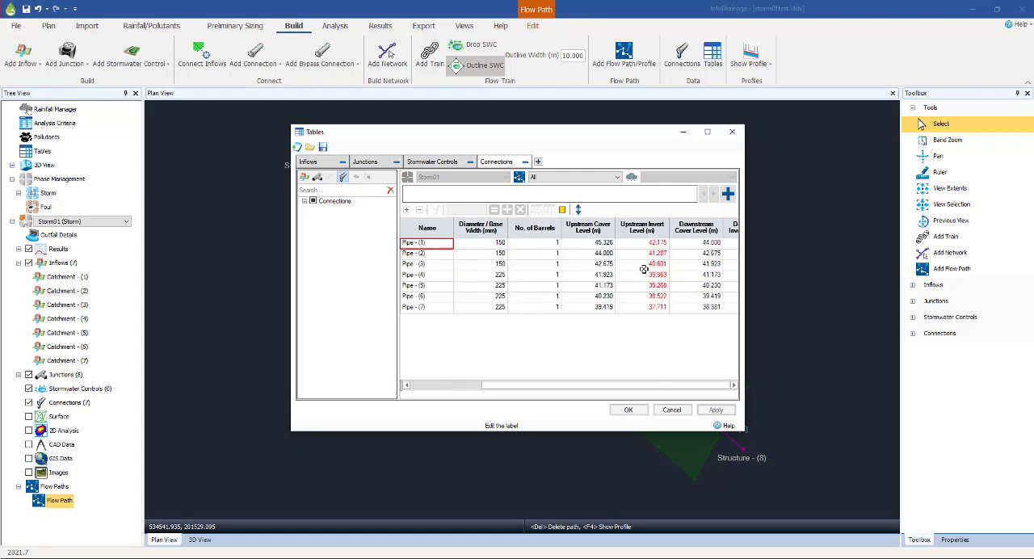
pyautogui.click(734, 385)
pyautogui.click(407, 385)
pyautogui.click(407, 385)
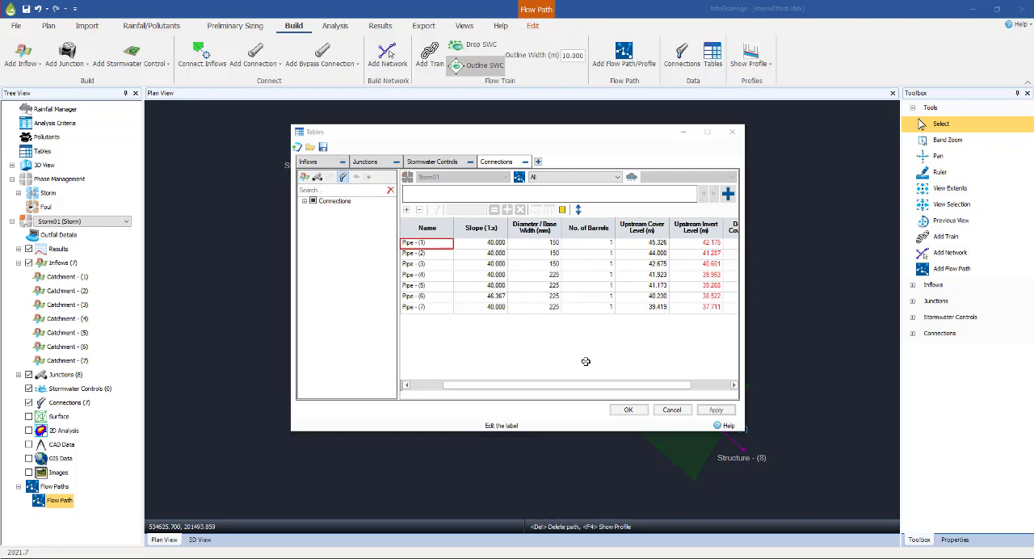
pyautogui.click(628, 410)
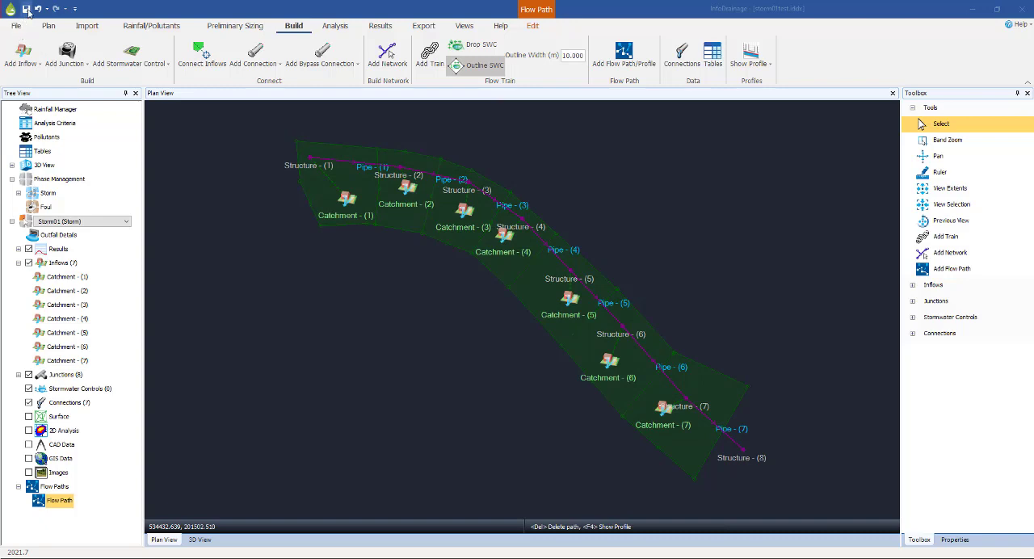
# Save the storm01test project and switch to the Initial model drawing in Civil 3D
pyautogui.click(27, 9)
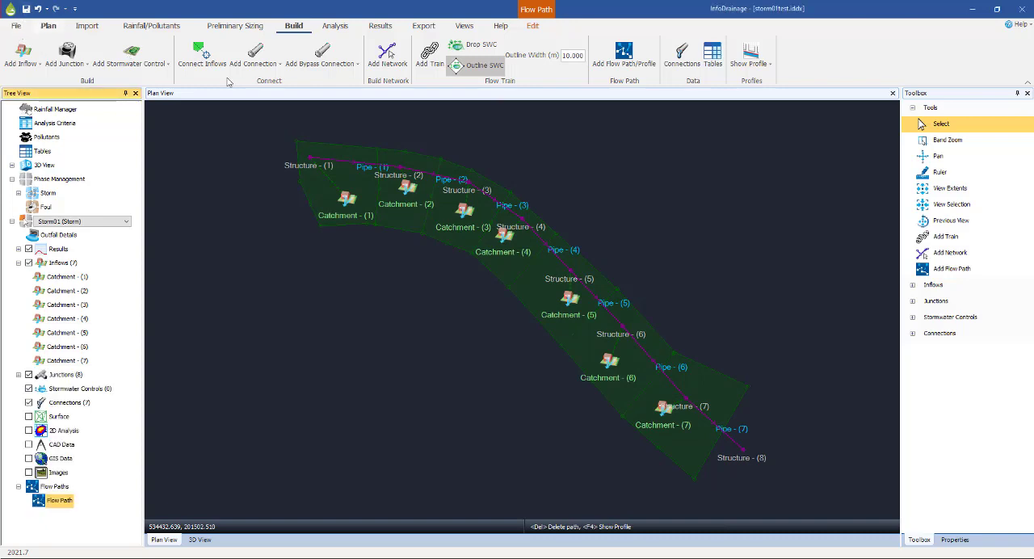
pyautogui.click(972, 11)
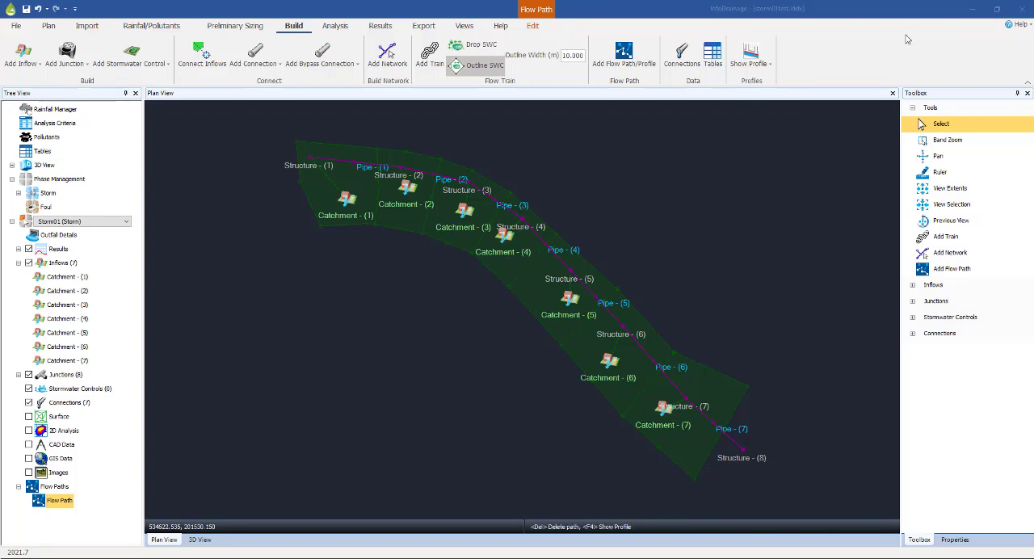
pyautogui.click(970, 12)
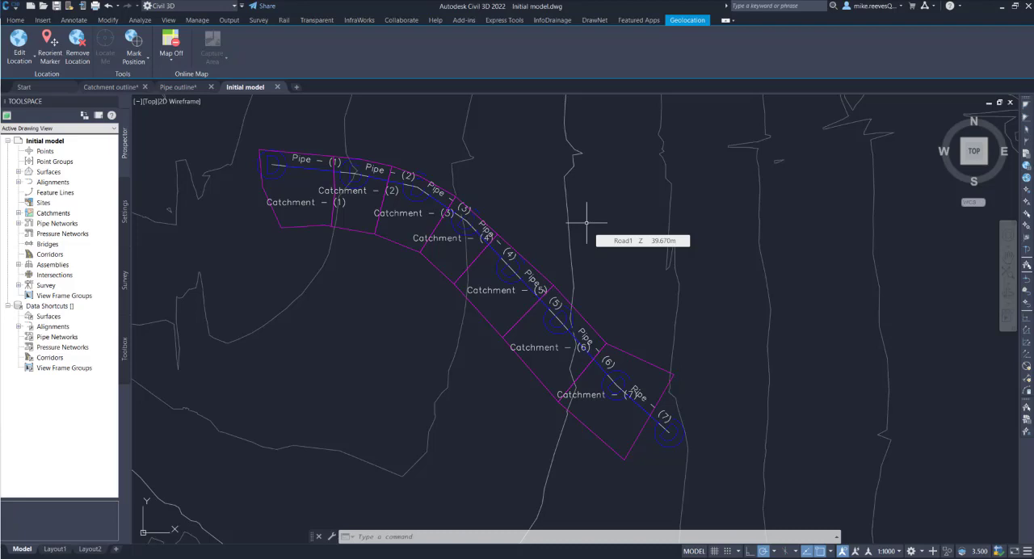
# Delete Catchment Group - (1) with all its catchments from the Initial model drawing
pyautogui.click(17, 20)
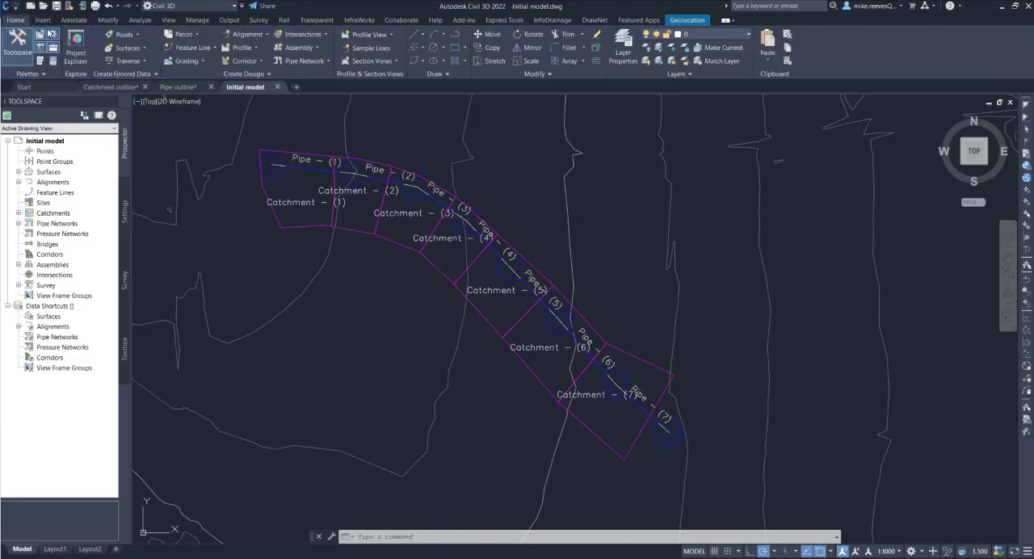
pyautogui.click(18, 213)
pyautogui.click(28, 224)
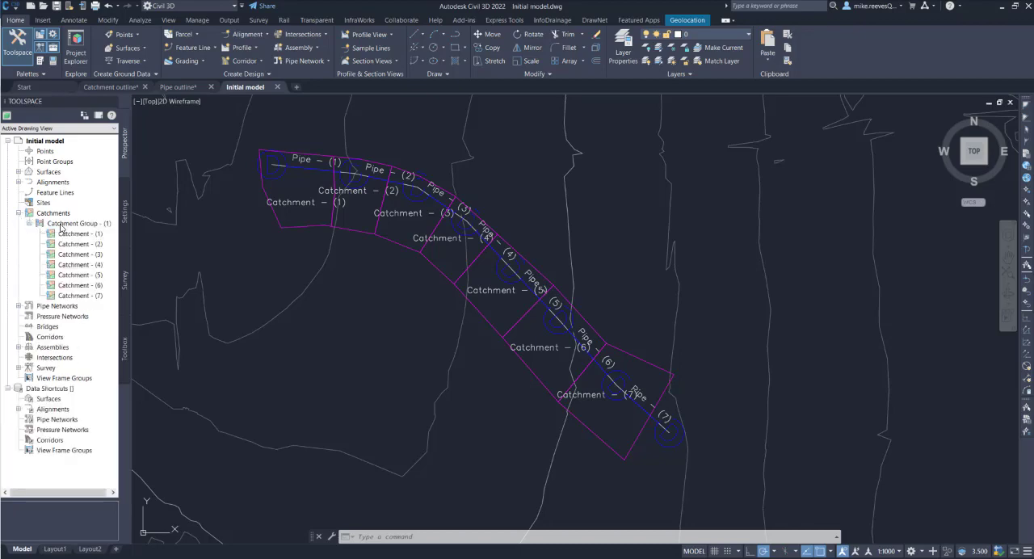
pyautogui.rightClick(61, 228)
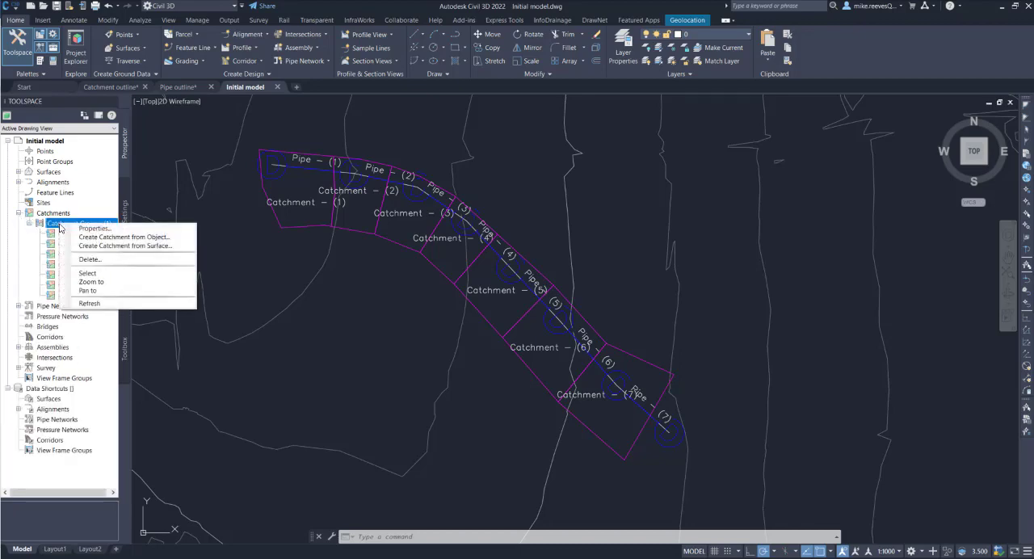
pyautogui.click(85, 259)
pyautogui.click(536, 308)
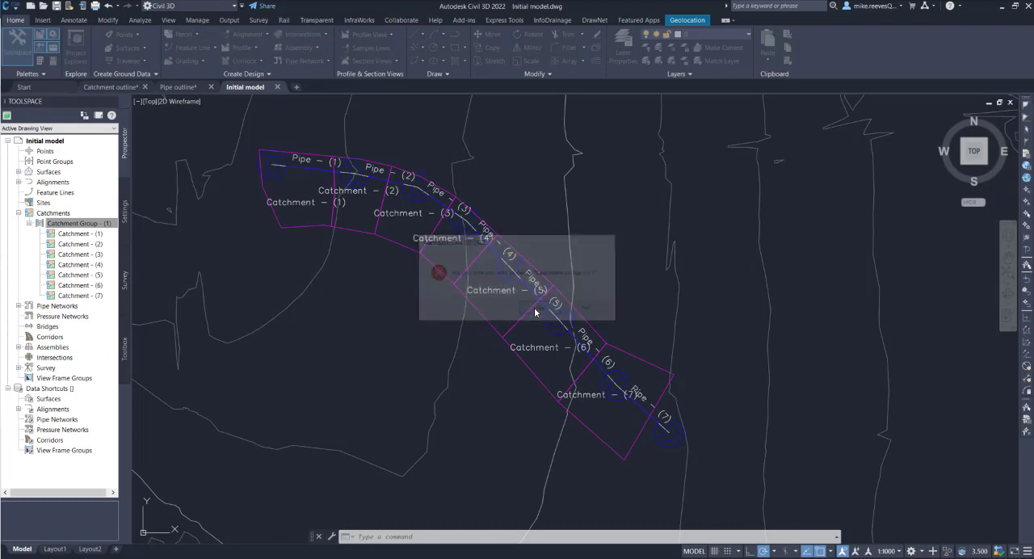
pyautogui.click(536, 309)
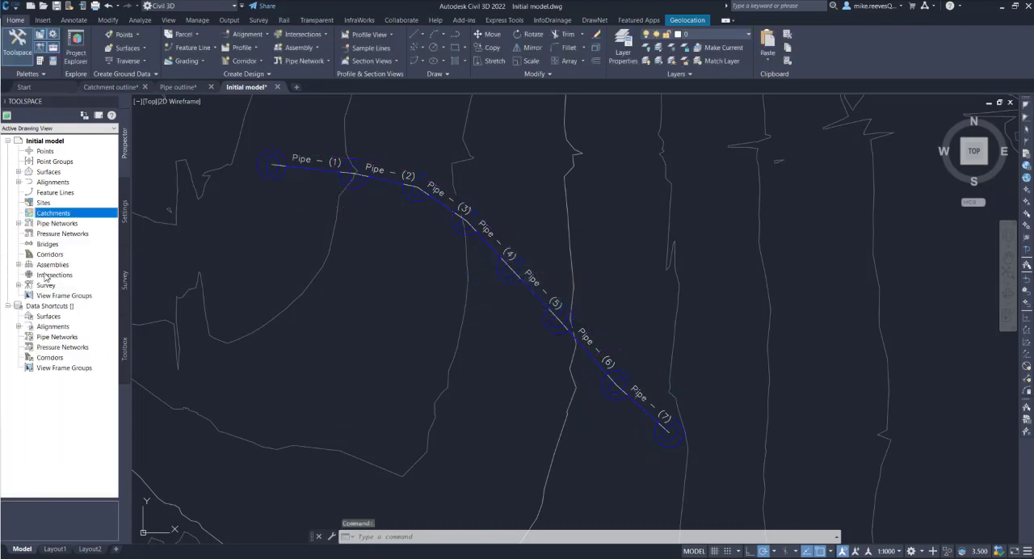
# Delete the Storm01 pipe network with its pipes and structures from the drawing
pyautogui.click(19, 223)
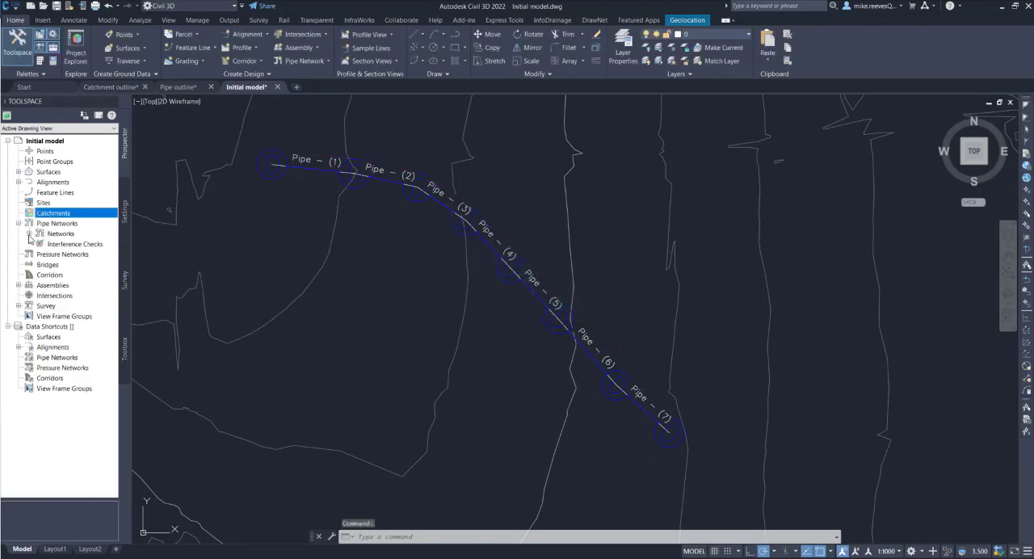
pyautogui.click(29, 234)
pyautogui.rightClick(61, 245)
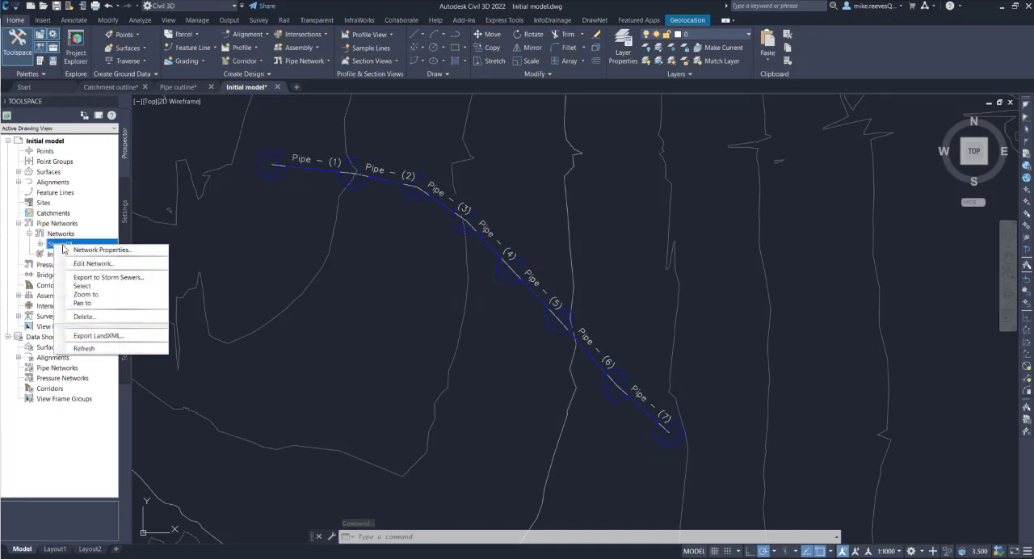
pyautogui.click(93, 317)
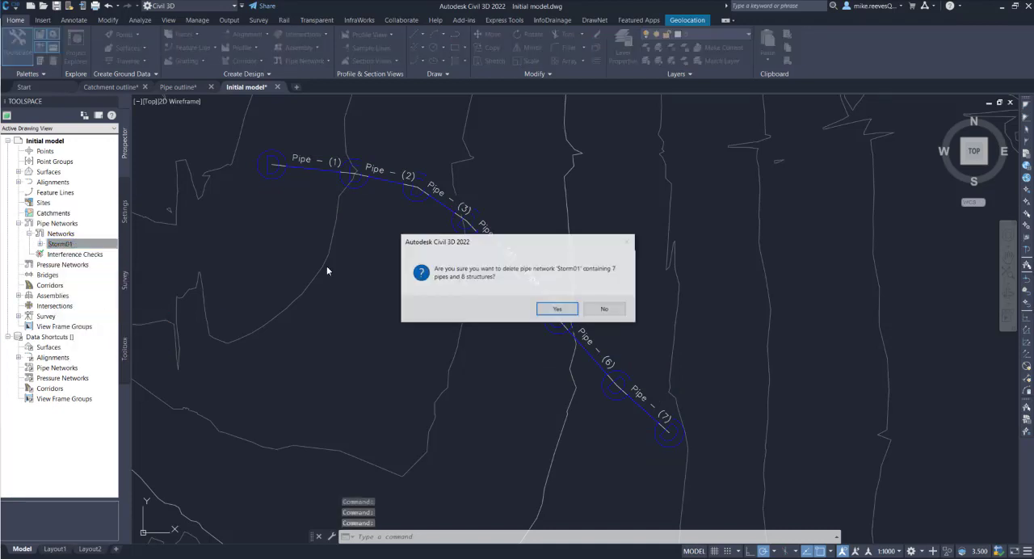
pyautogui.click(552, 309)
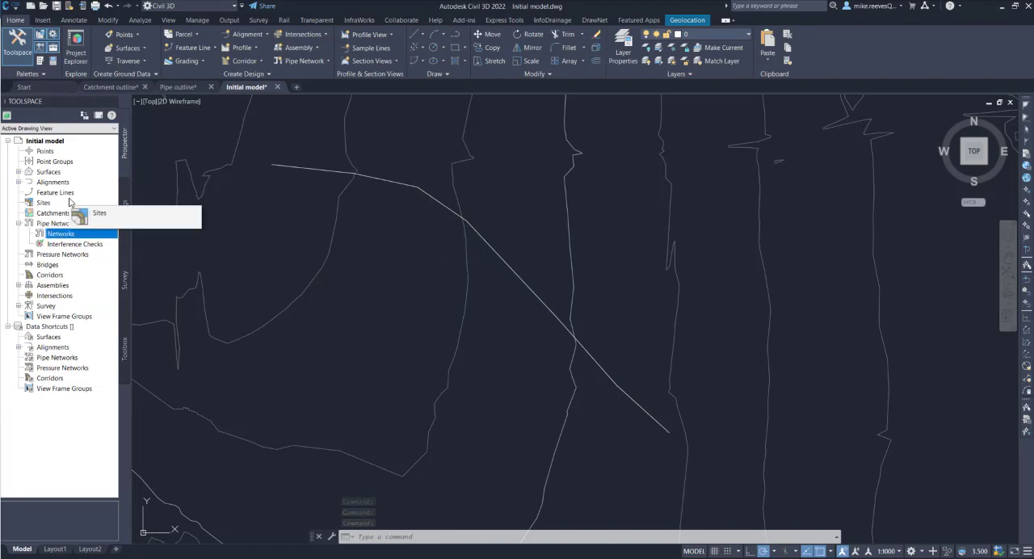
# Start an import from InfoDrainage and load the storm01test file from the temp folder as its source
pyautogui.click(543, 23)
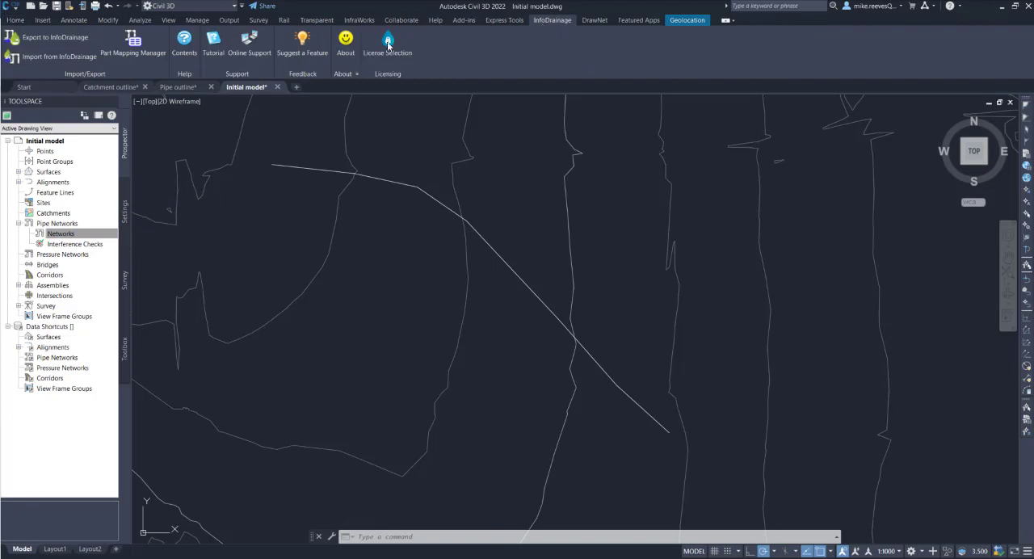
pyautogui.click(42, 55)
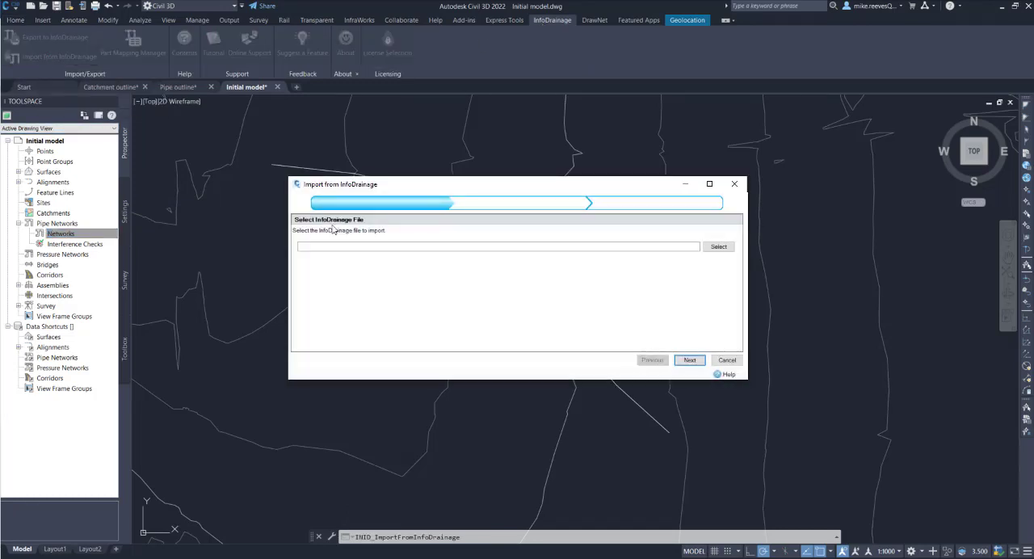
pyautogui.click(718, 247)
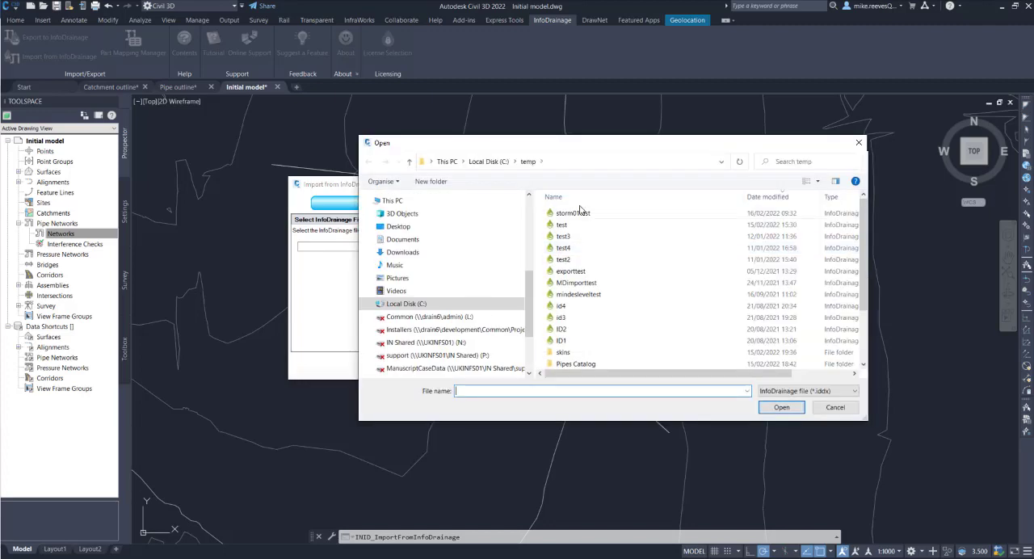
pyautogui.click(573, 213)
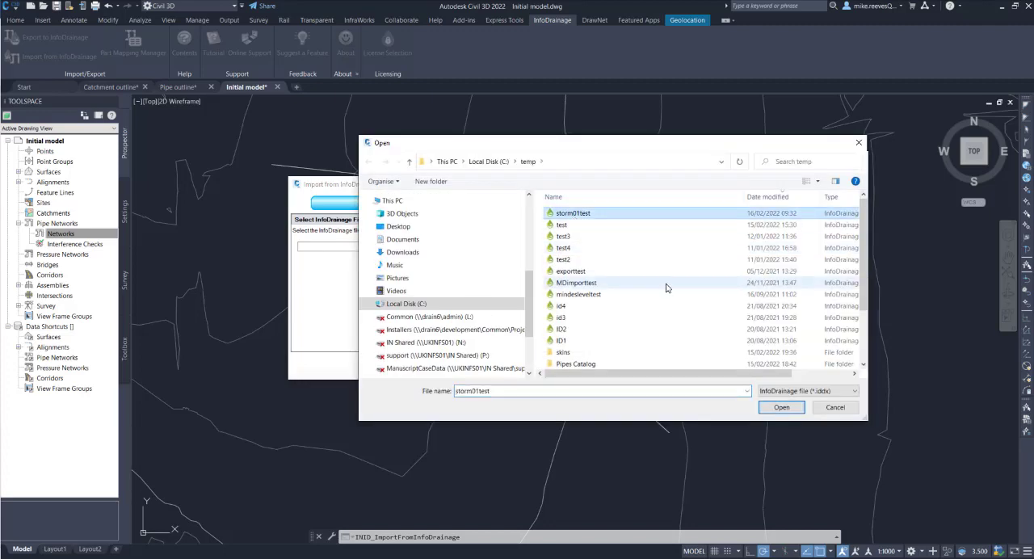
pyautogui.click(777, 407)
pyautogui.click(689, 361)
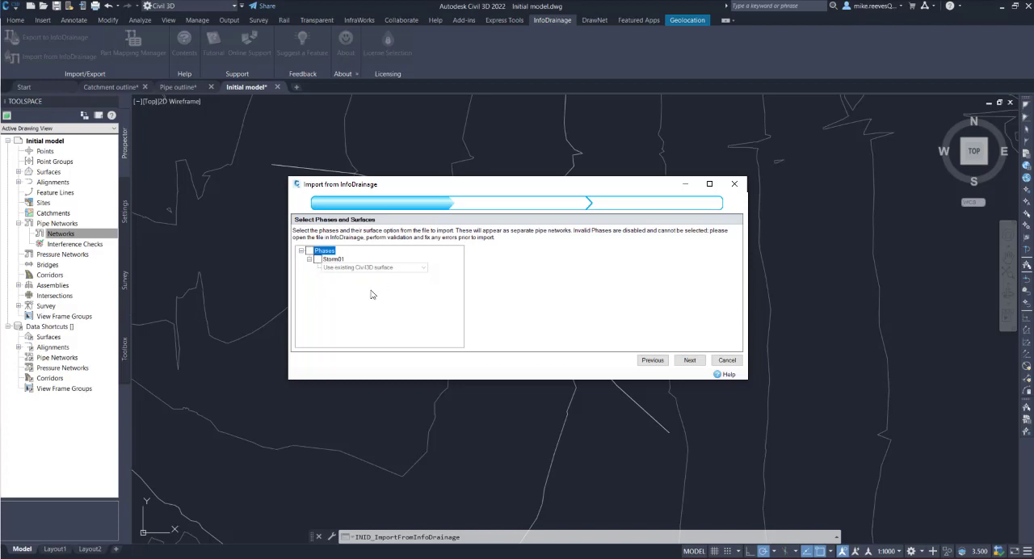
# Include the Storm01 phase in the import and have it use the existing Civil 3D surface
pyautogui.click(309, 251)
pyautogui.click(424, 268)
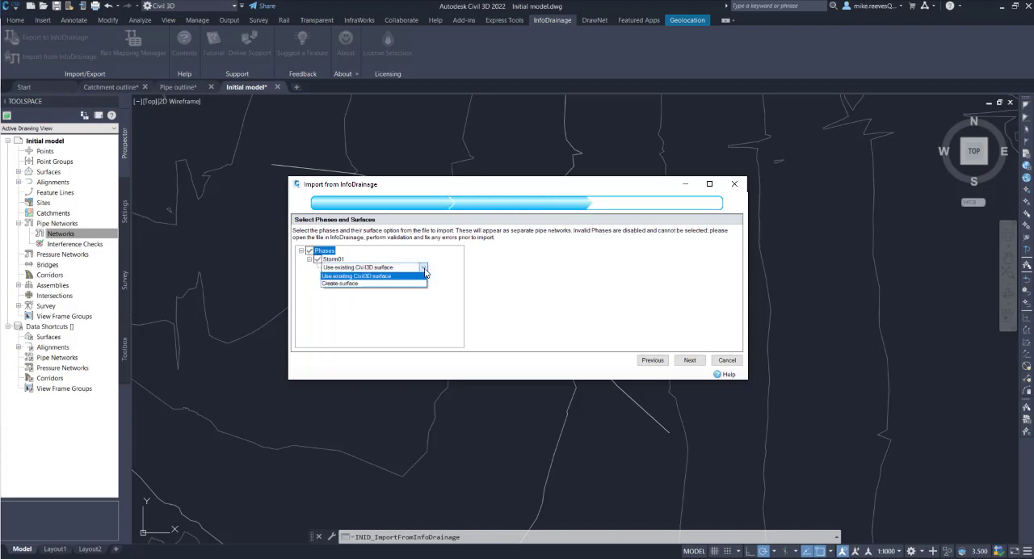
pyautogui.click(355, 277)
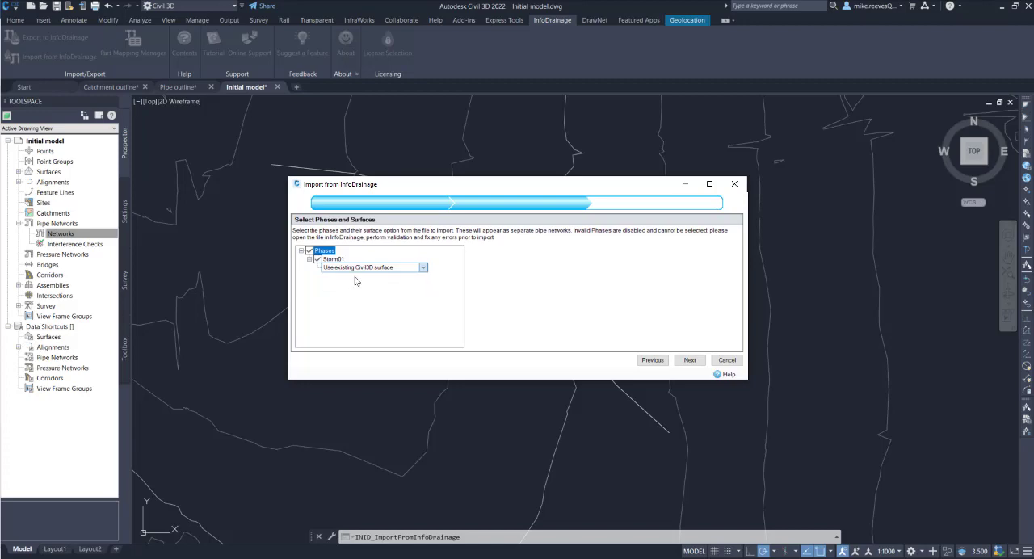
pyautogui.click(691, 361)
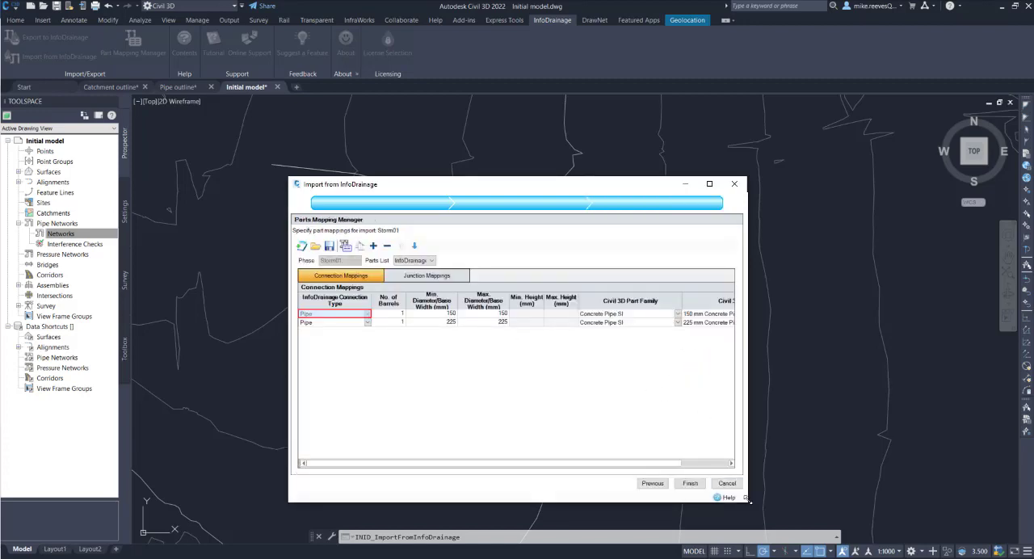
# Enlarge the import dialog and map the 150 mm pipe connection to Concrete Pipe SI, size 150 mm Concrete Pipe
pyautogui.moveTo(749, 502); pyautogui.dragTo(871, 501)
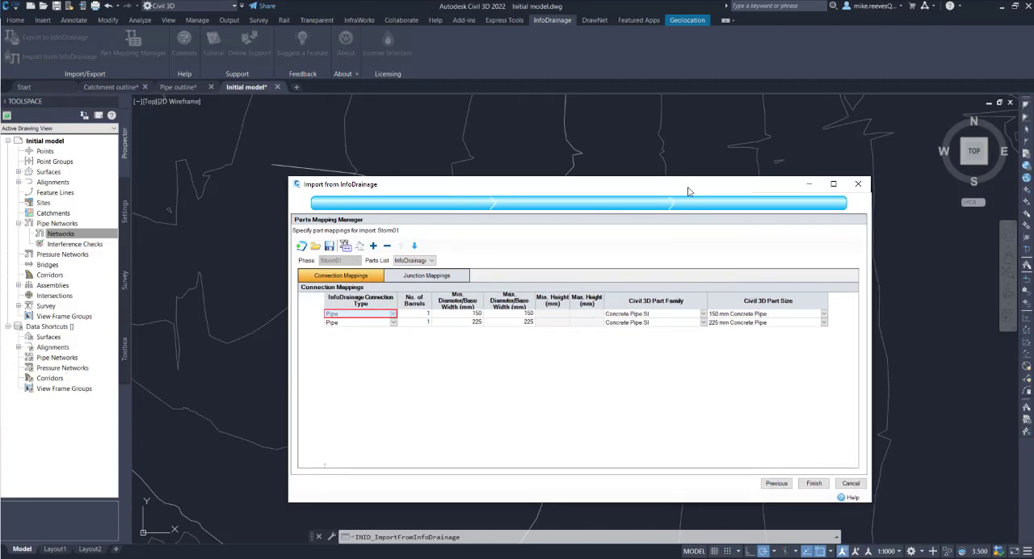
pyautogui.moveTo(685, 187); pyautogui.dragTo(675, 164)
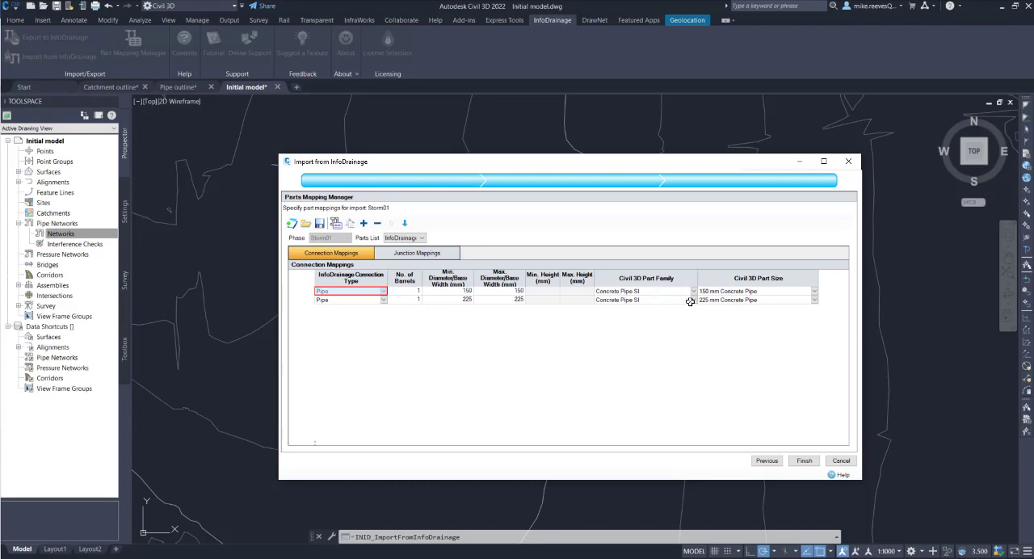
pyautogui.click(690, 292)
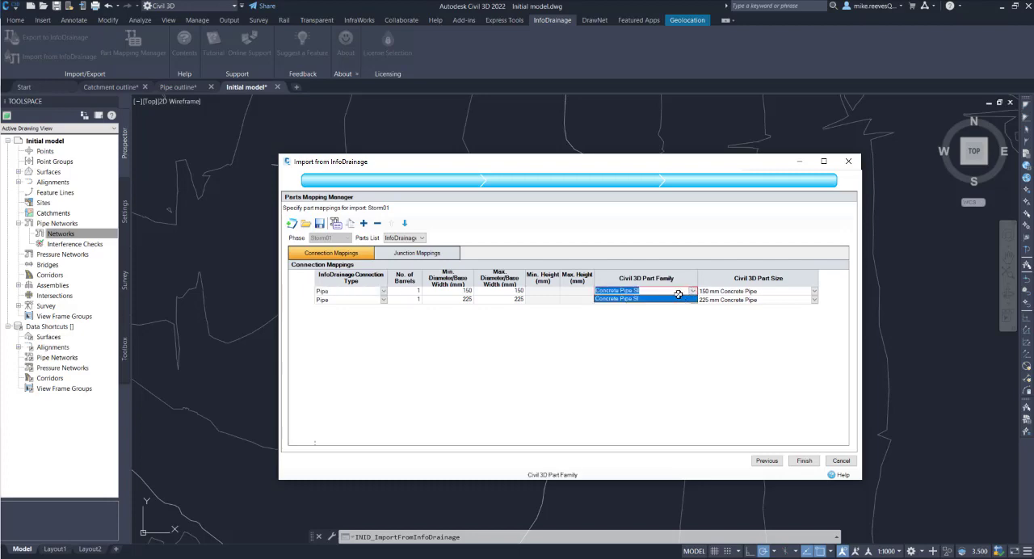
pyautogui.click(659, 299)
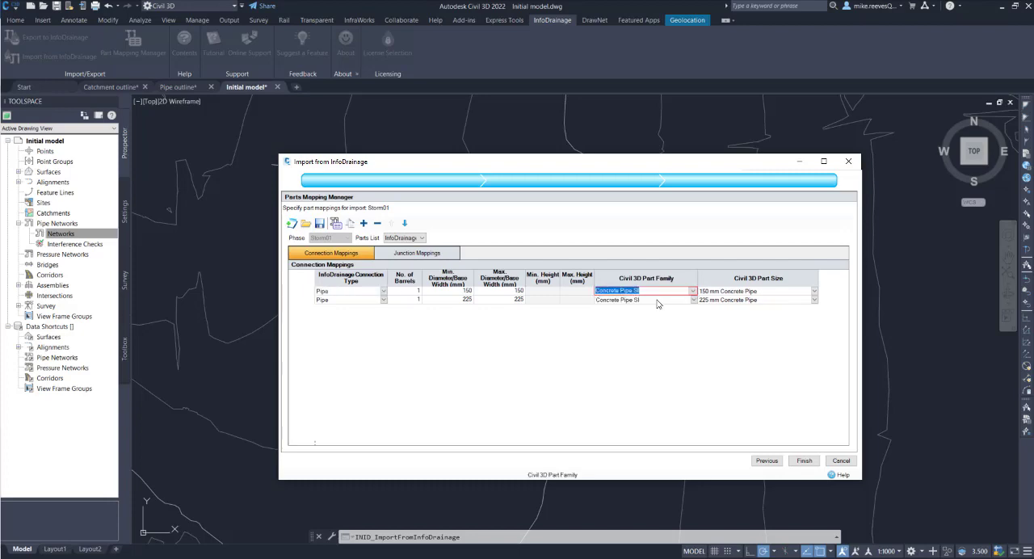
pyautogui.click(814, 292)
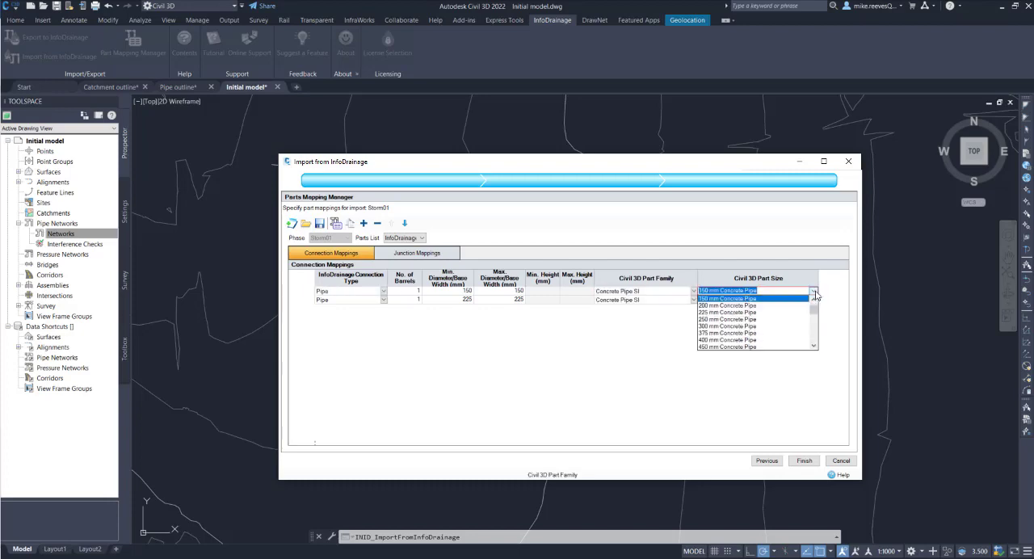
pyautogui.click(768, 299)
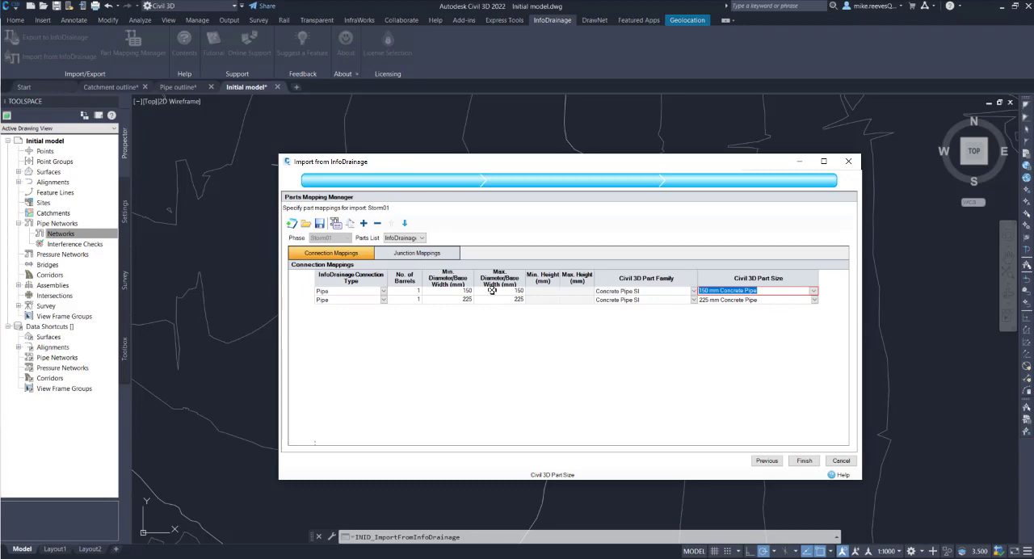
# Check the junction and connection part mappings, then finish importing the Storm01 network into the drawing
pyautogui.click(423, 256)
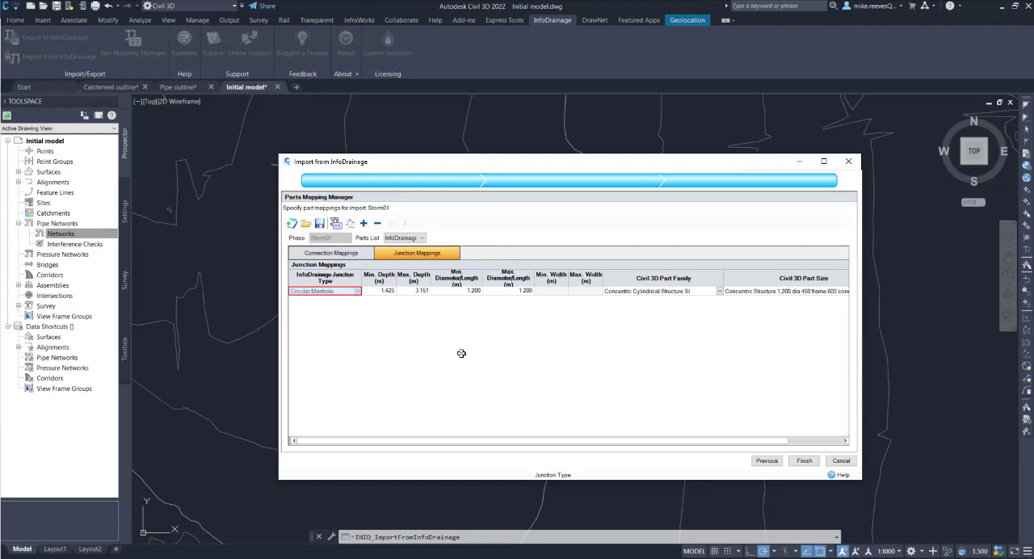
pyautogui.click(349, 255)
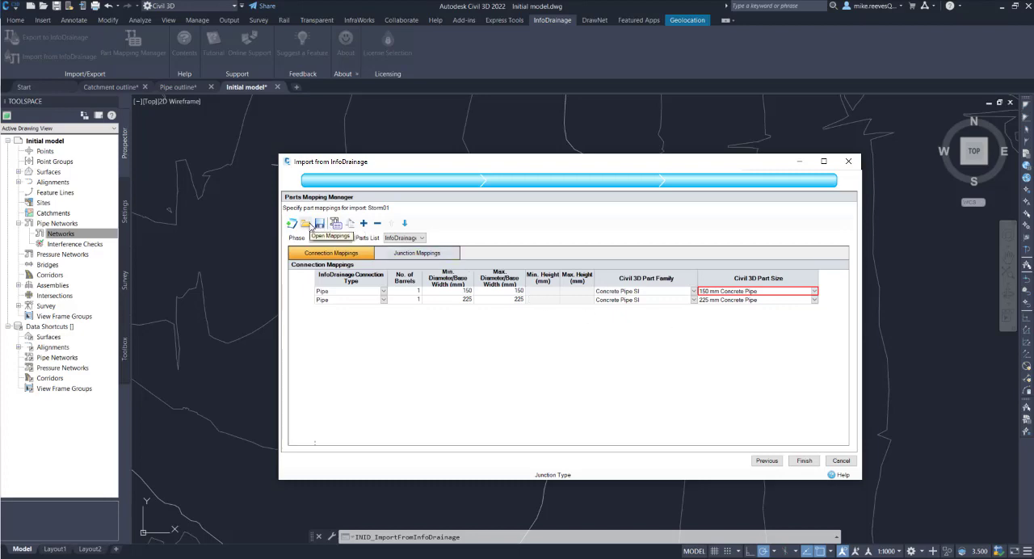
pyautogui.click(803, 461)
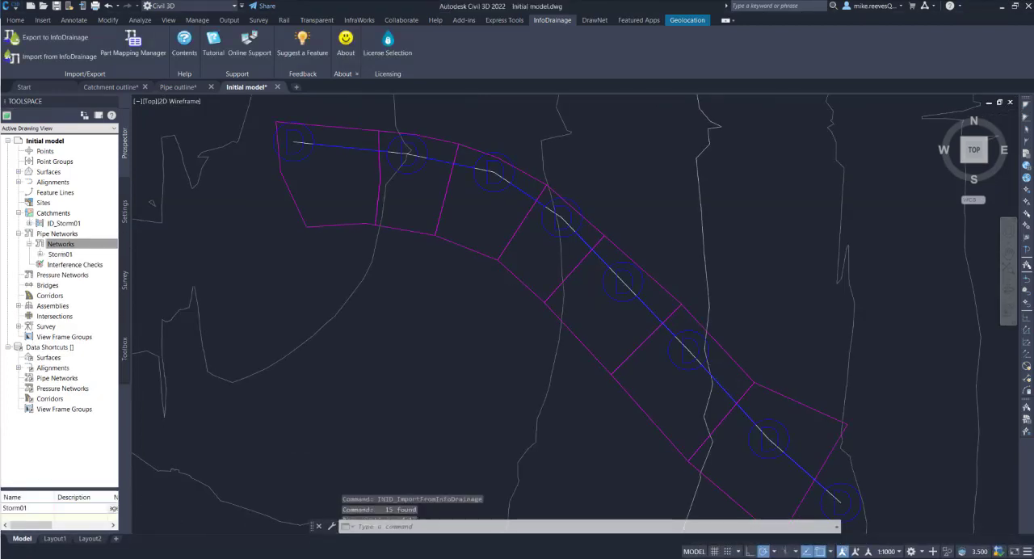
pyautogui.scroll(-2, 485, 311)
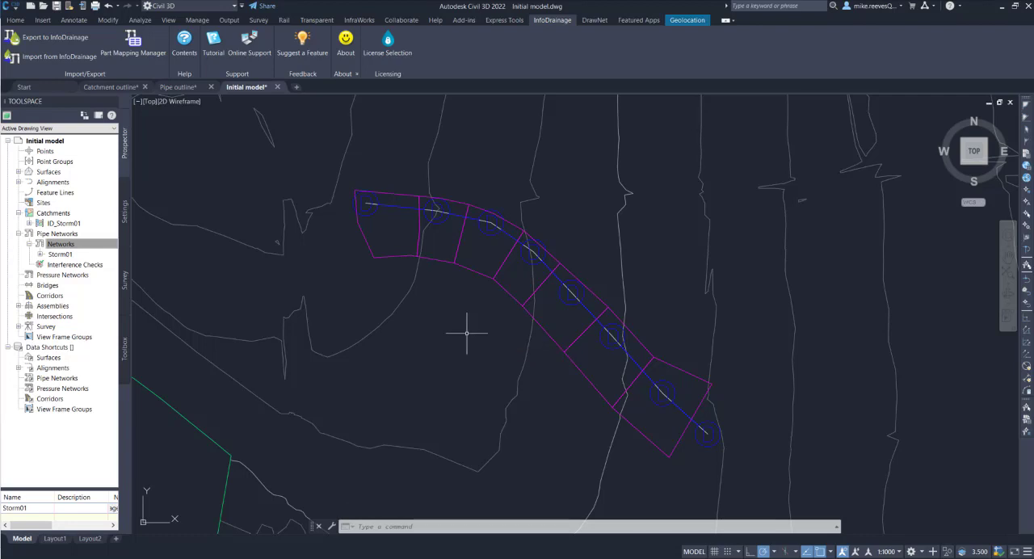
# Create an alignment from the Storm01 network, from its first to its last structure, with Create profile and profile view enabled
pyautogui.click(39, 255)
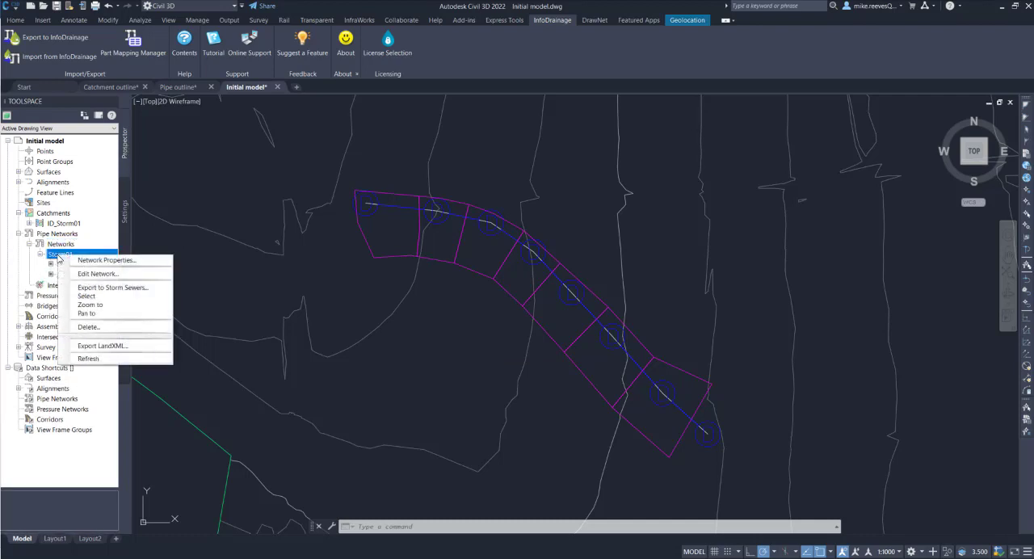
pyautogui.click(87, 295)
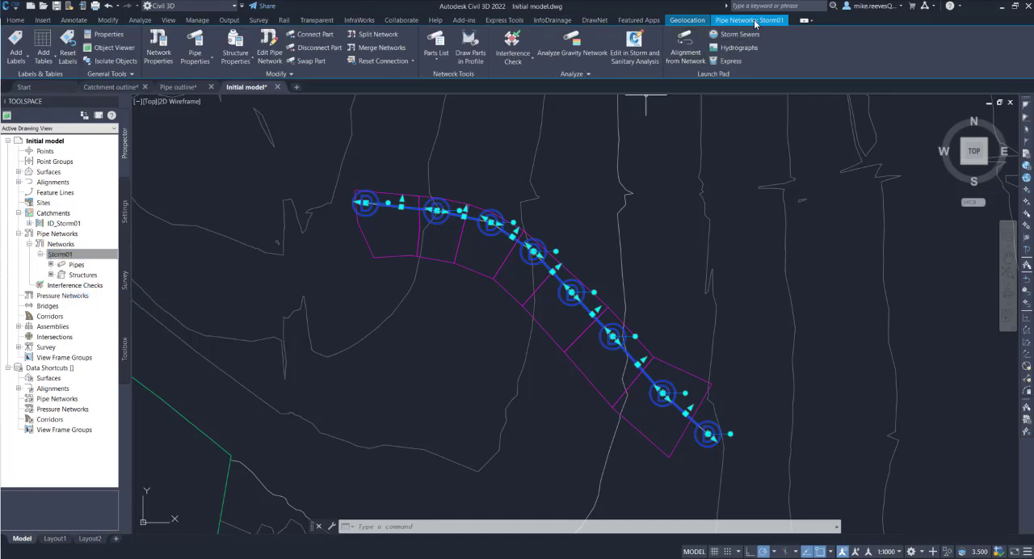
pyautogui.click(683, 56)
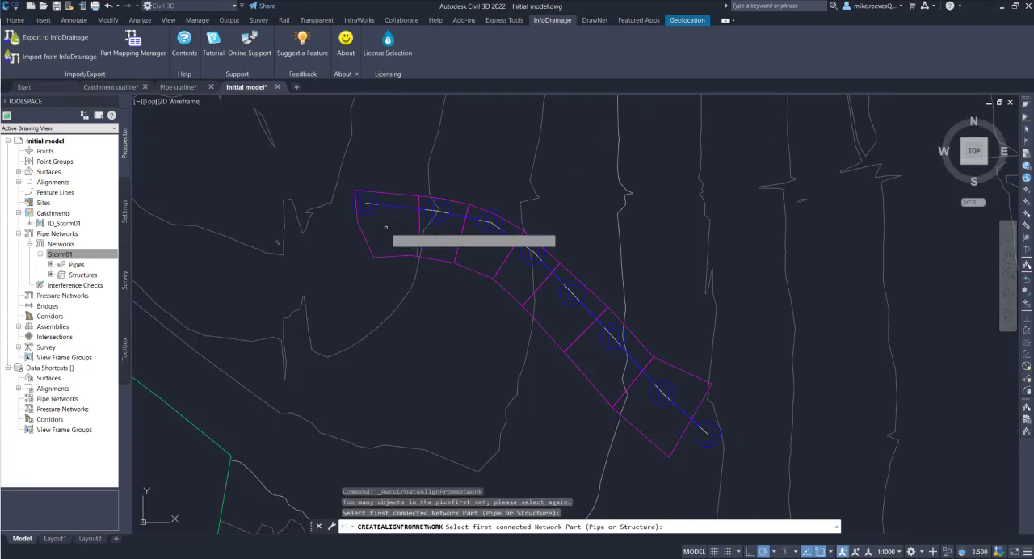
pyautogui.click(369, 214)
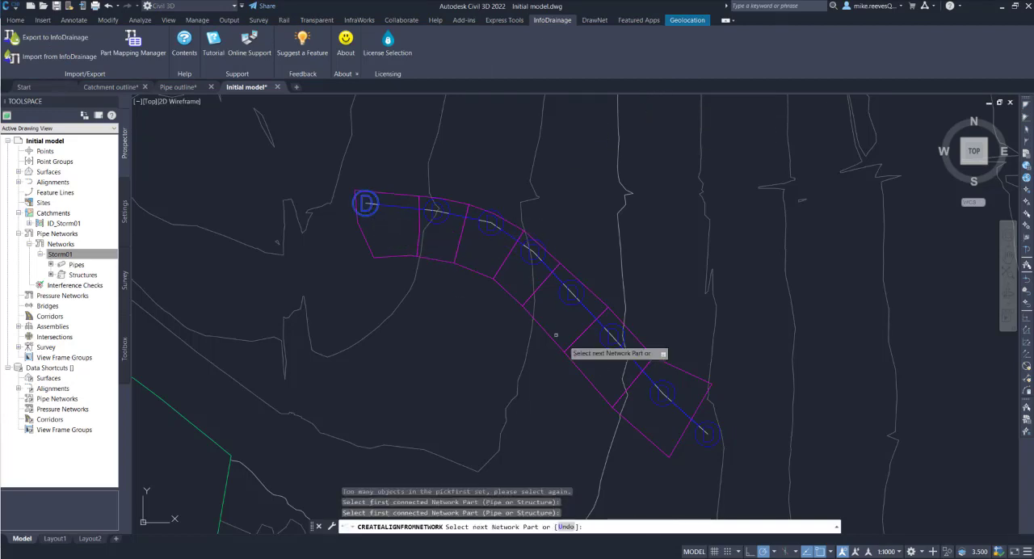
pyautogui.click(701, 434)
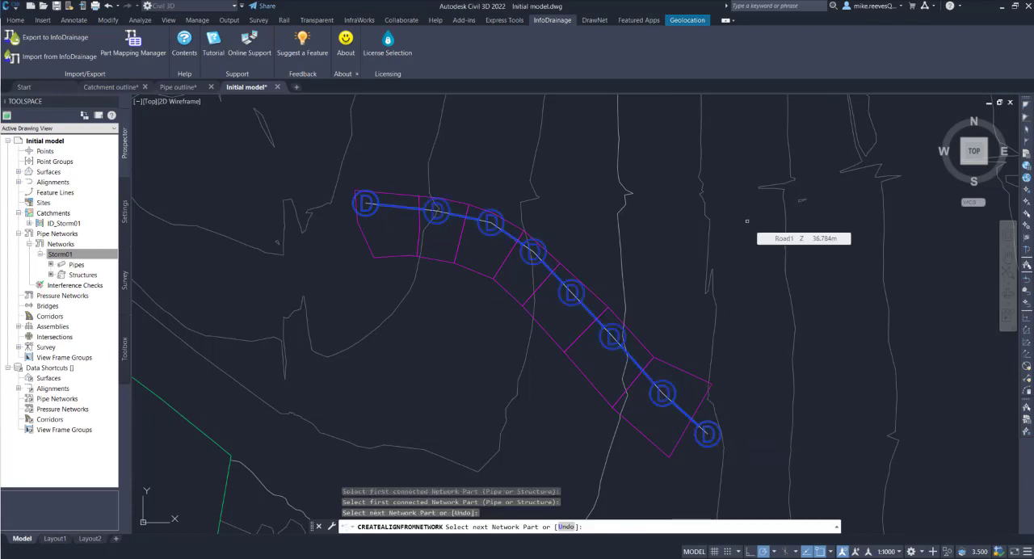
pyautogui.press('Return')
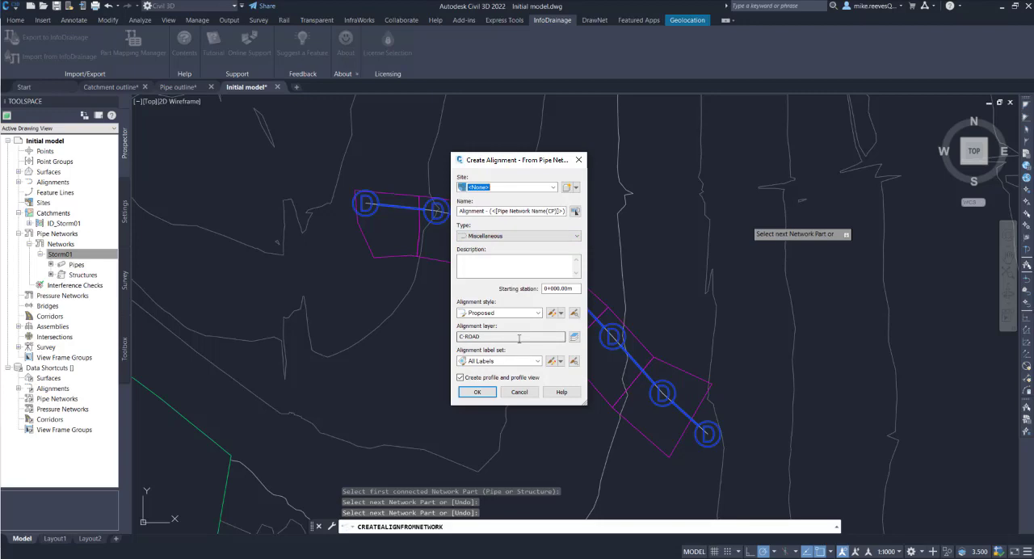
pyautogui.click(475, 393)
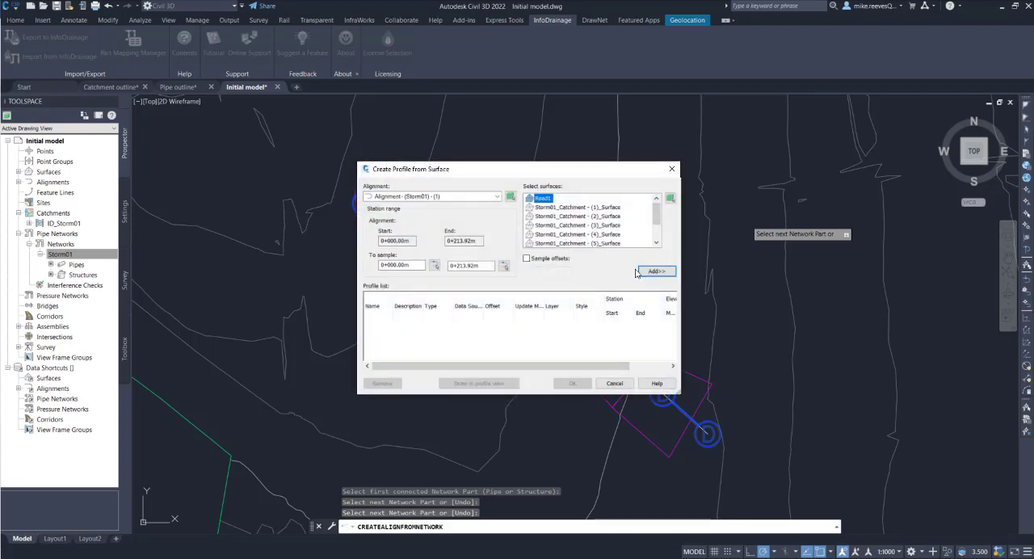
# Add a Road1 surface profile along the Storm01 alignment and place its profile view in the empty area east of the site boundary
pyautogui.click(651, 272)
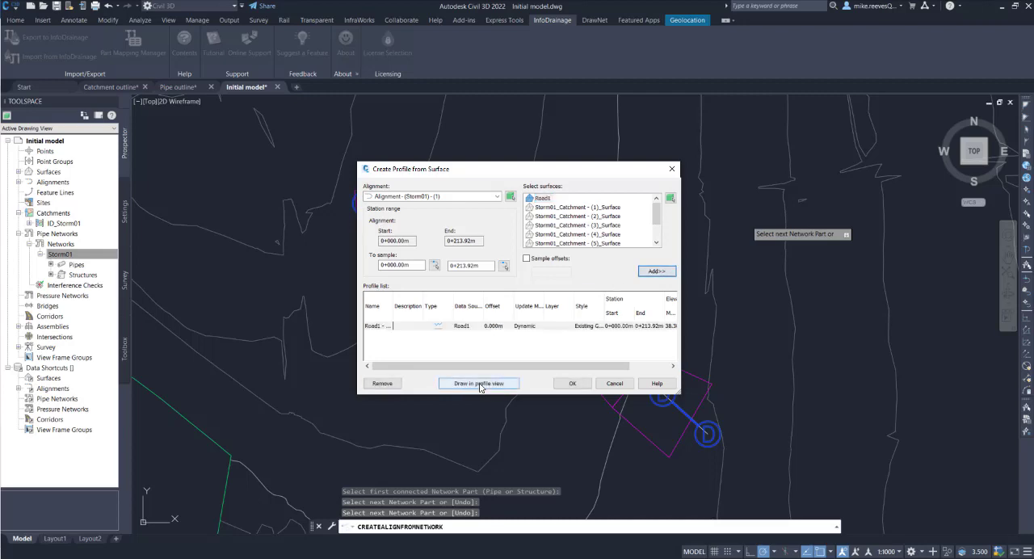
pyautogui.click(480, 385)
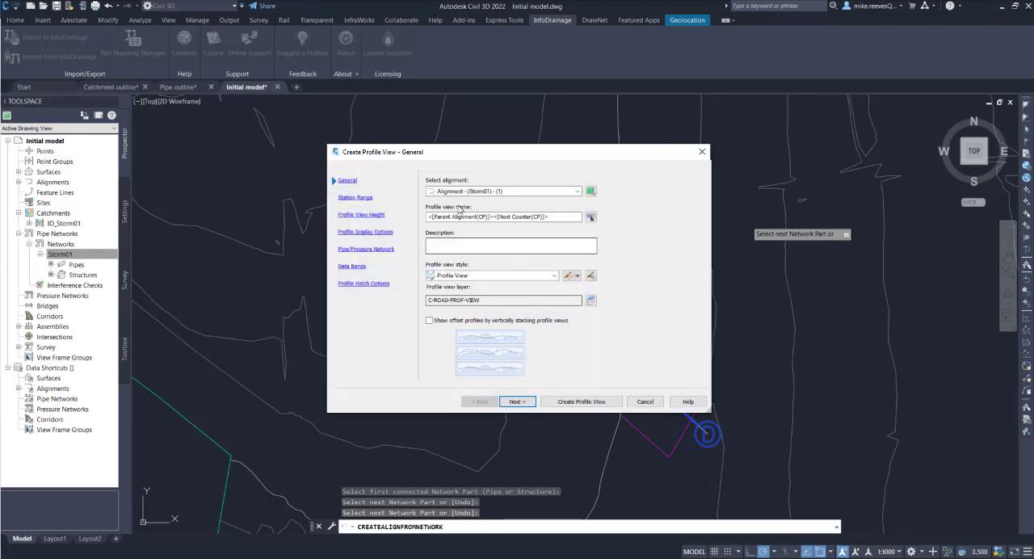
pyautogui.click(581, 402)
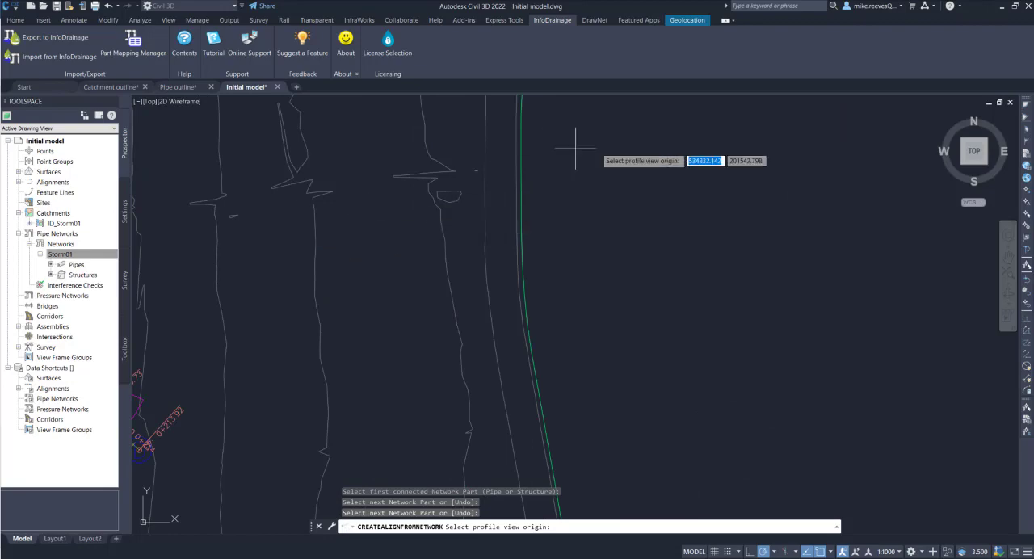
pyautogui.click(627, 183)
pyautogui.moveTo(664, 339)
pyautogui.mouseDown(button='middle')
pyautogui.moveTo(632, 329)
pyautogui.moveTo(242, 509)
pyautogui.moveTo(324, 486)
pyautogui.mouseUp(button='middle')
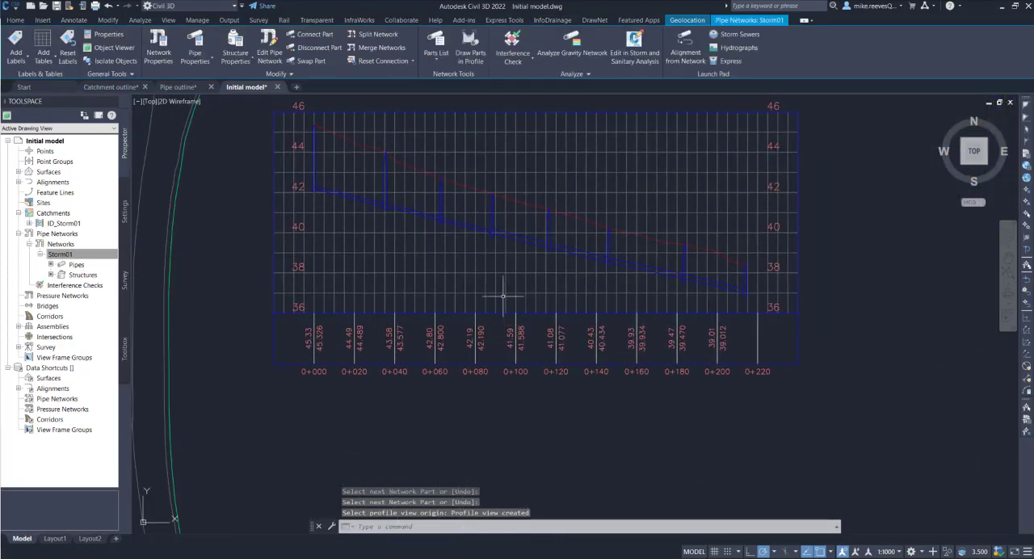
pyautogui.scroll(2, 504, 298)
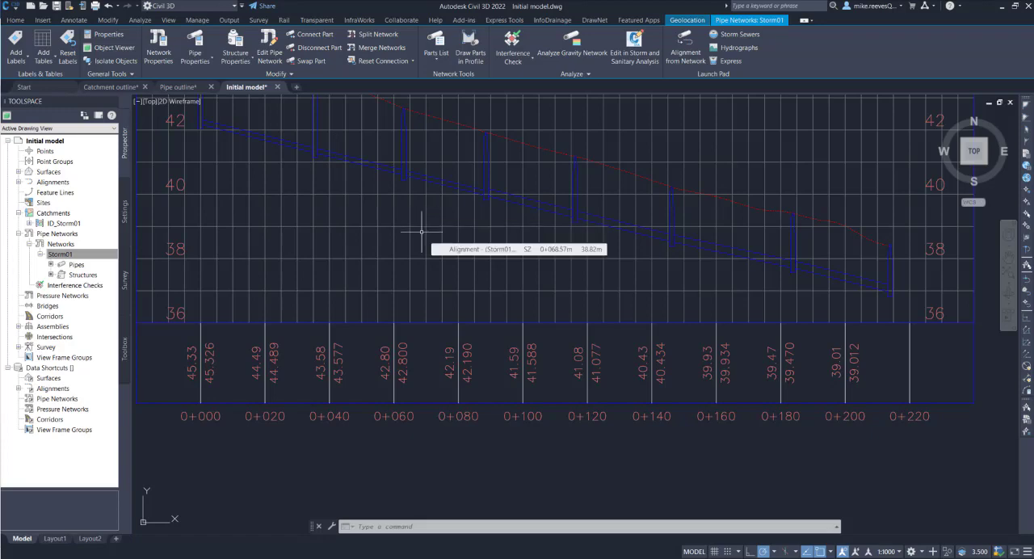
pyautogui.scroll(-2, 418, 231)
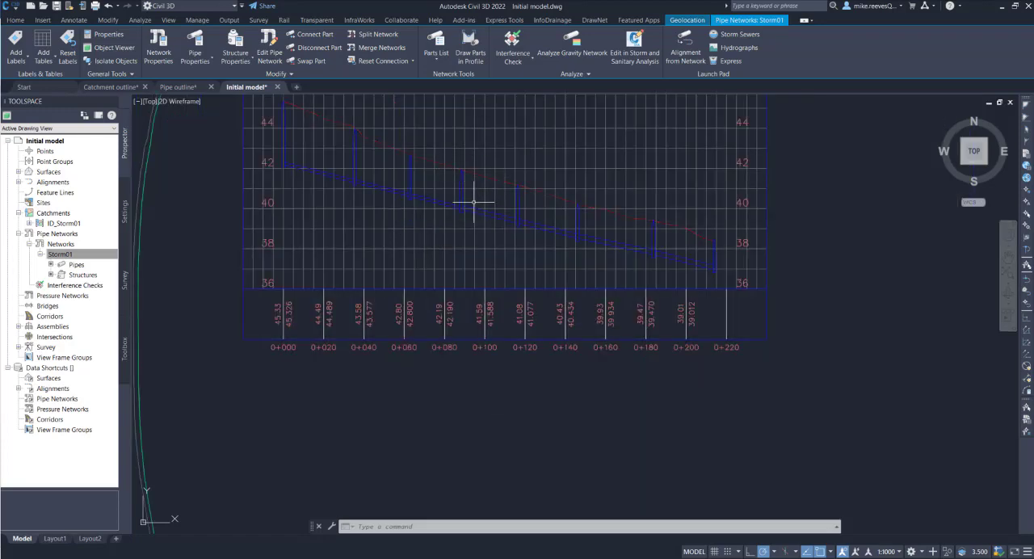